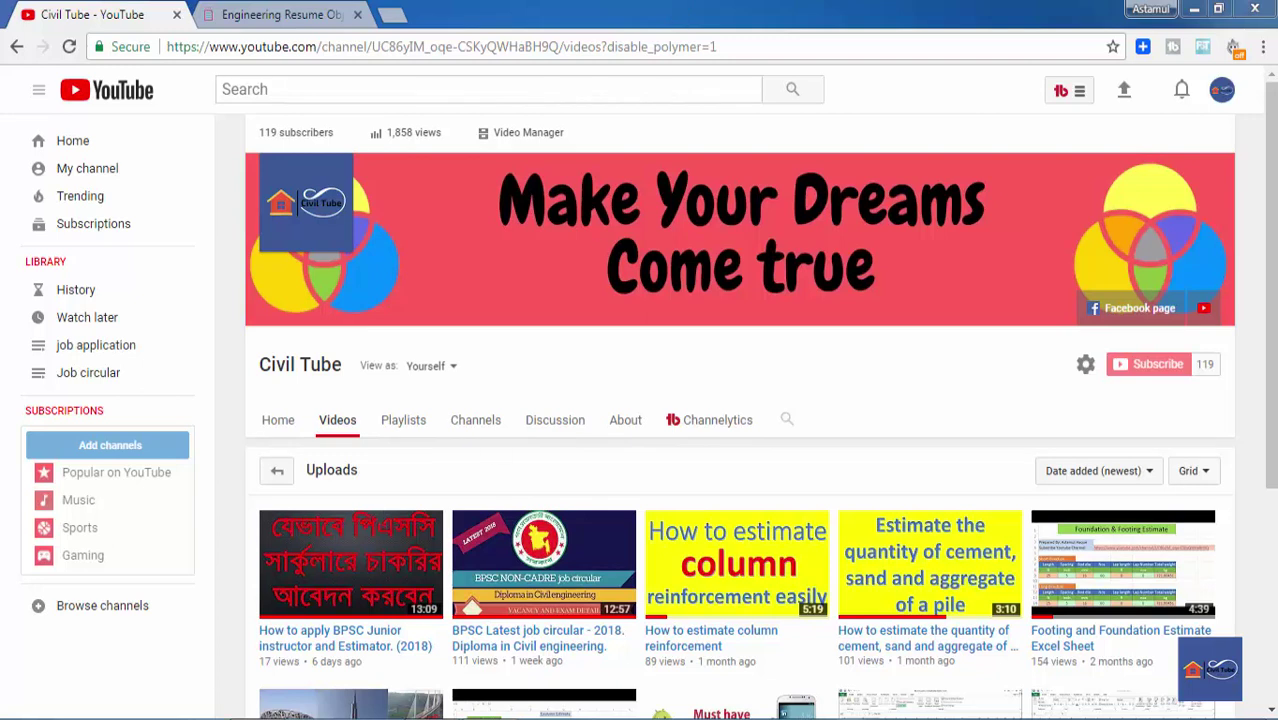
- Open the Windows Start menu over the Civil Tube uploads page
key("super")
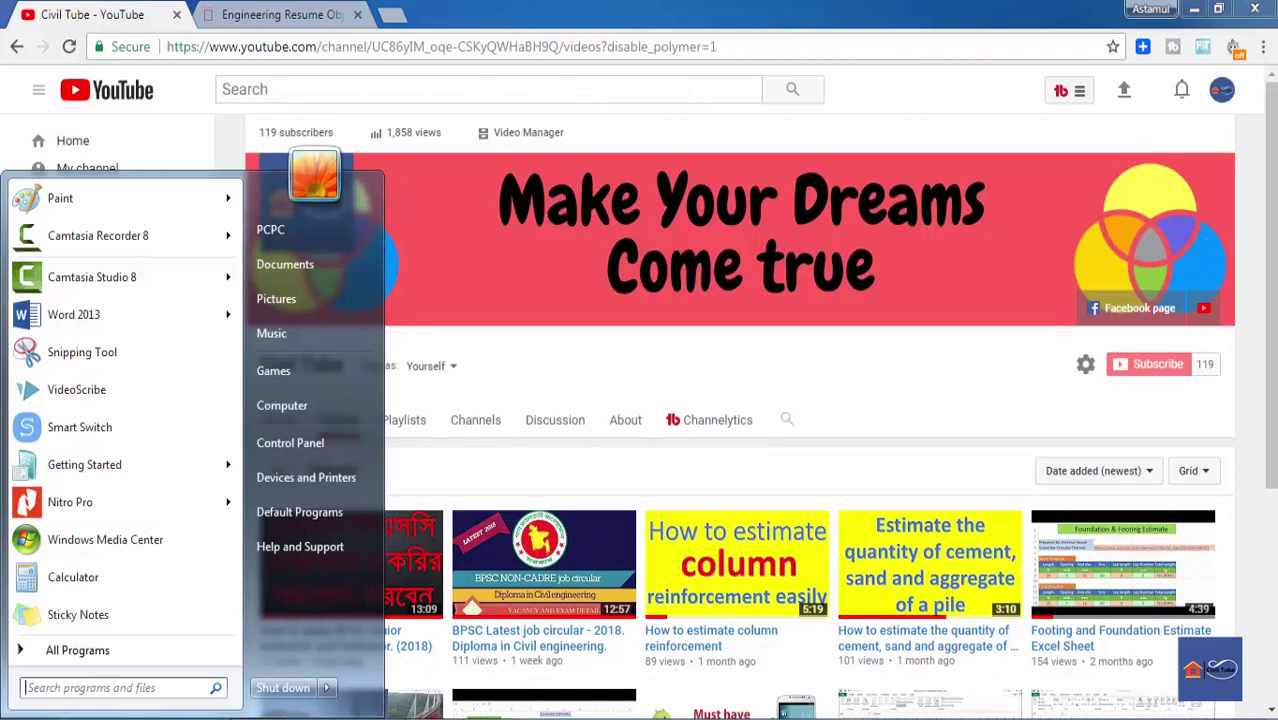
- Launch Word 2013 and search the online templates for 'resume'
left_click(126, 322)
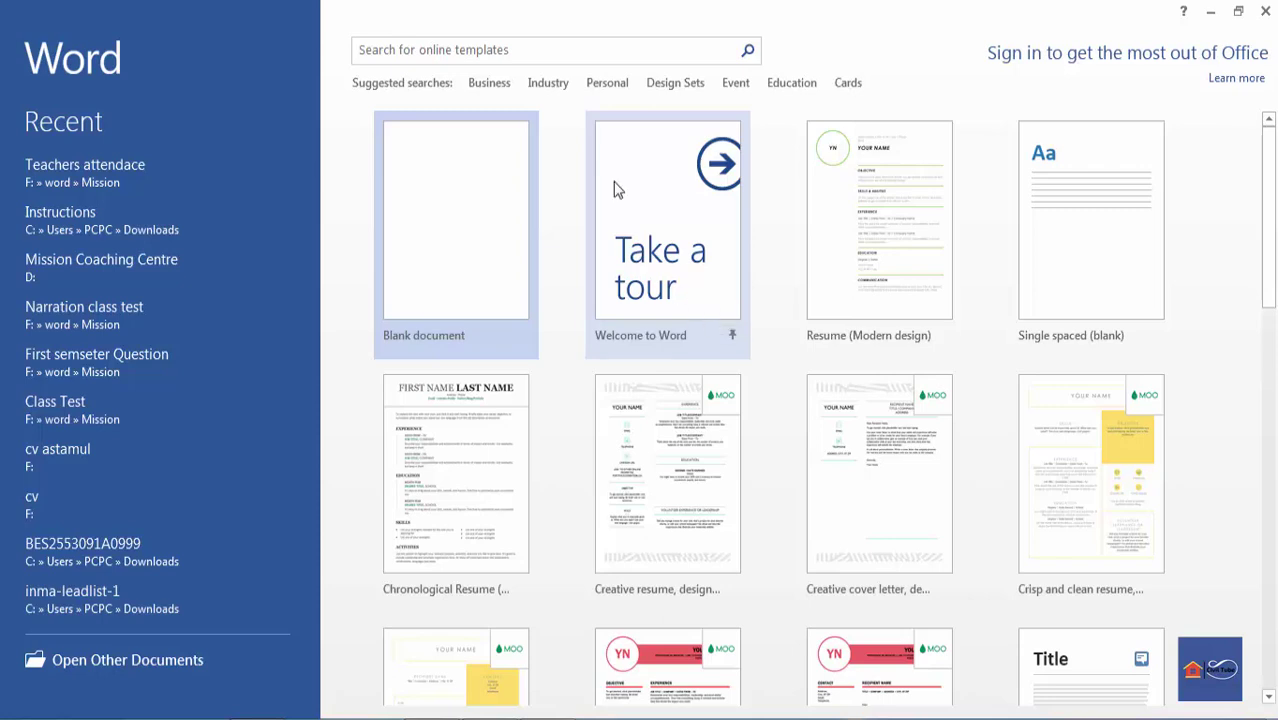
left_click(390, 51)
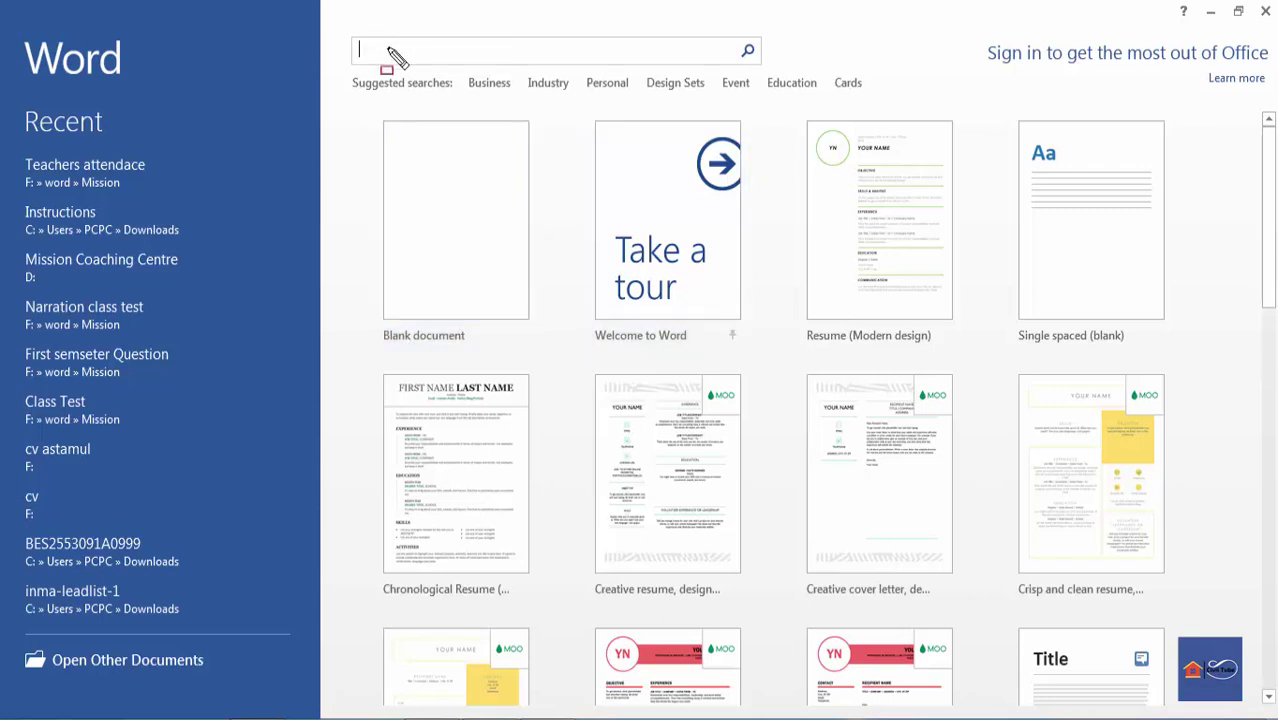
left_click_drag(343, 22, 791, 77)
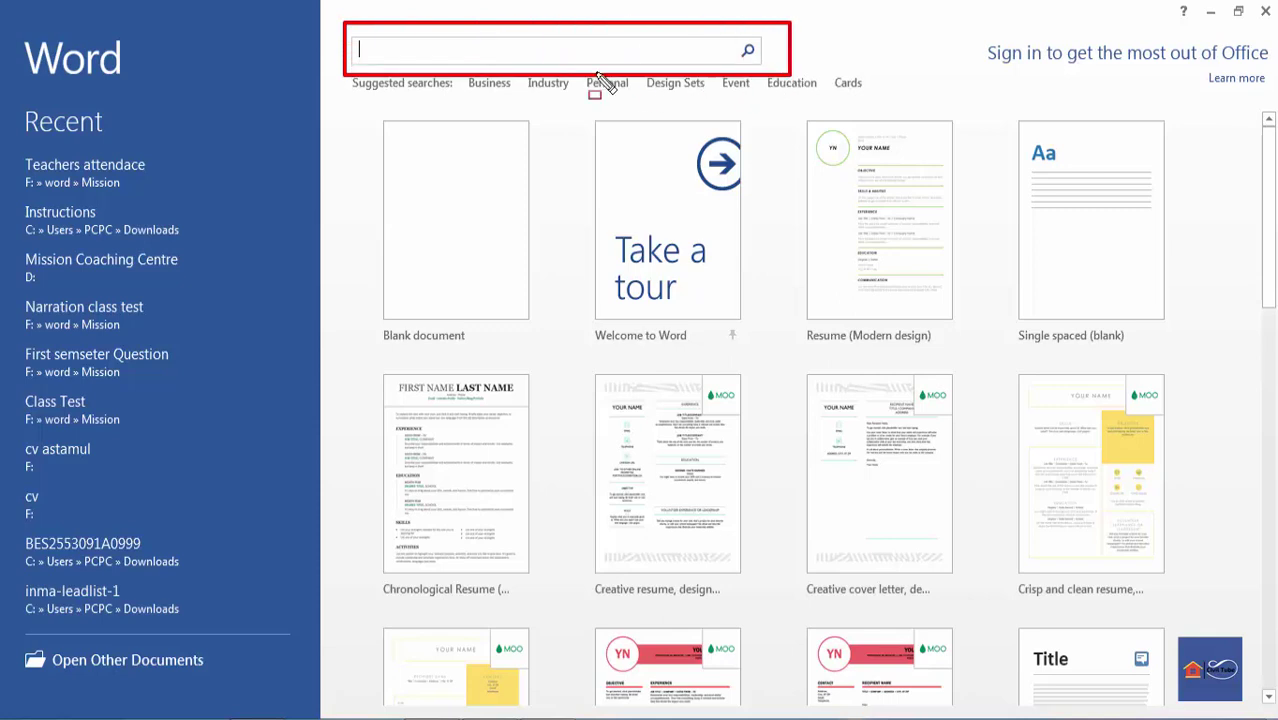
key("Escape")
type("resume")
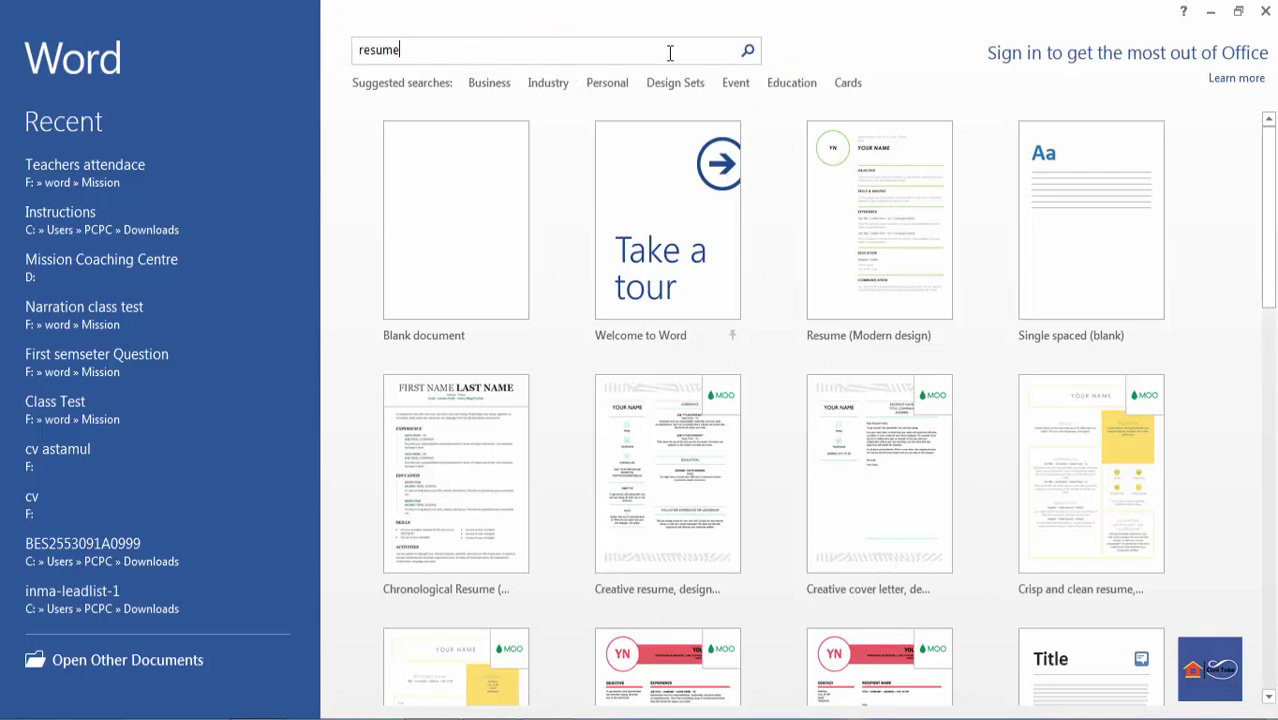
left_click(747, 50)
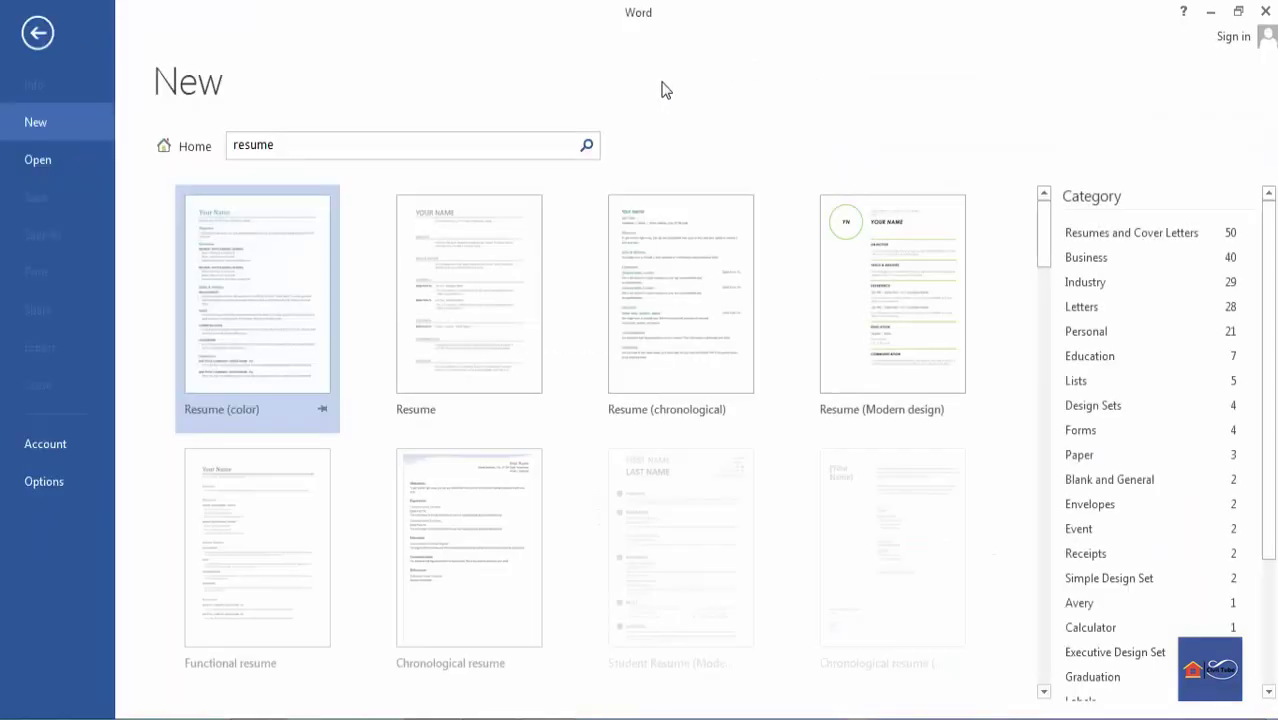
- Browse the resume results and preview the Polished resume, designed by MOO template
scroll(533, 308, "down", 4)
scroll(522, 323, "down", 8)
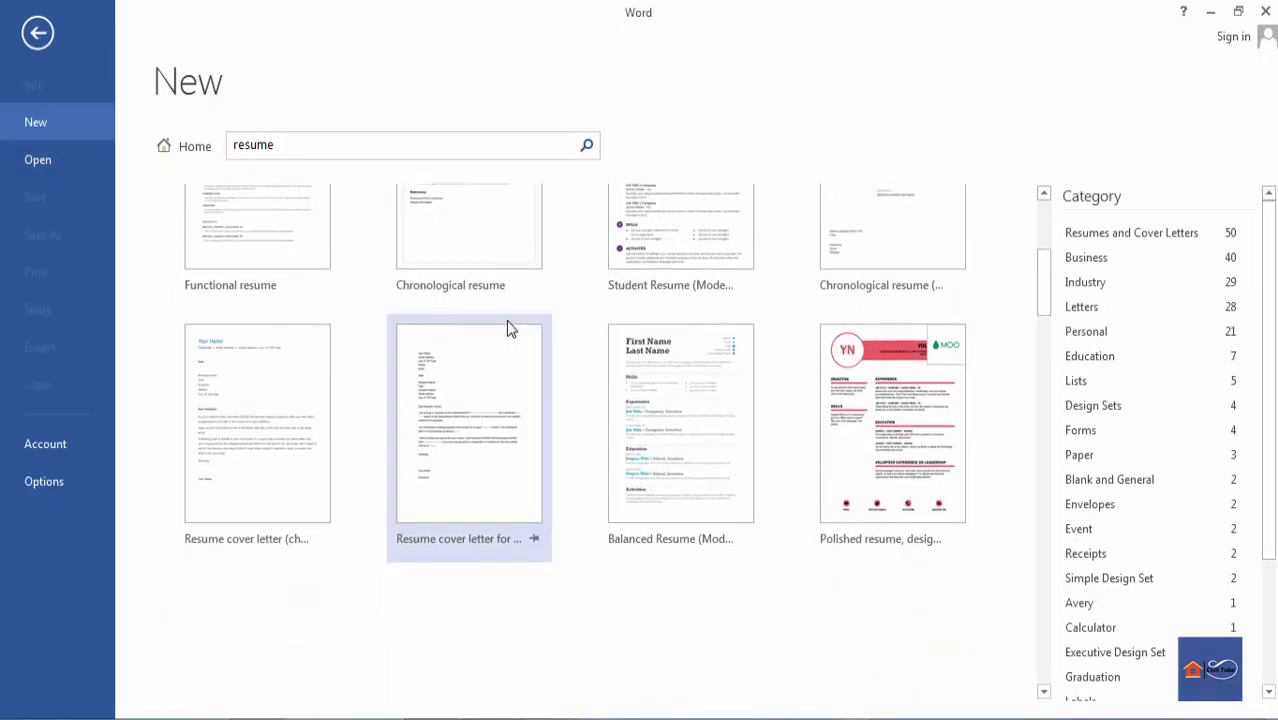
scroll(505, 348, "up", 10)
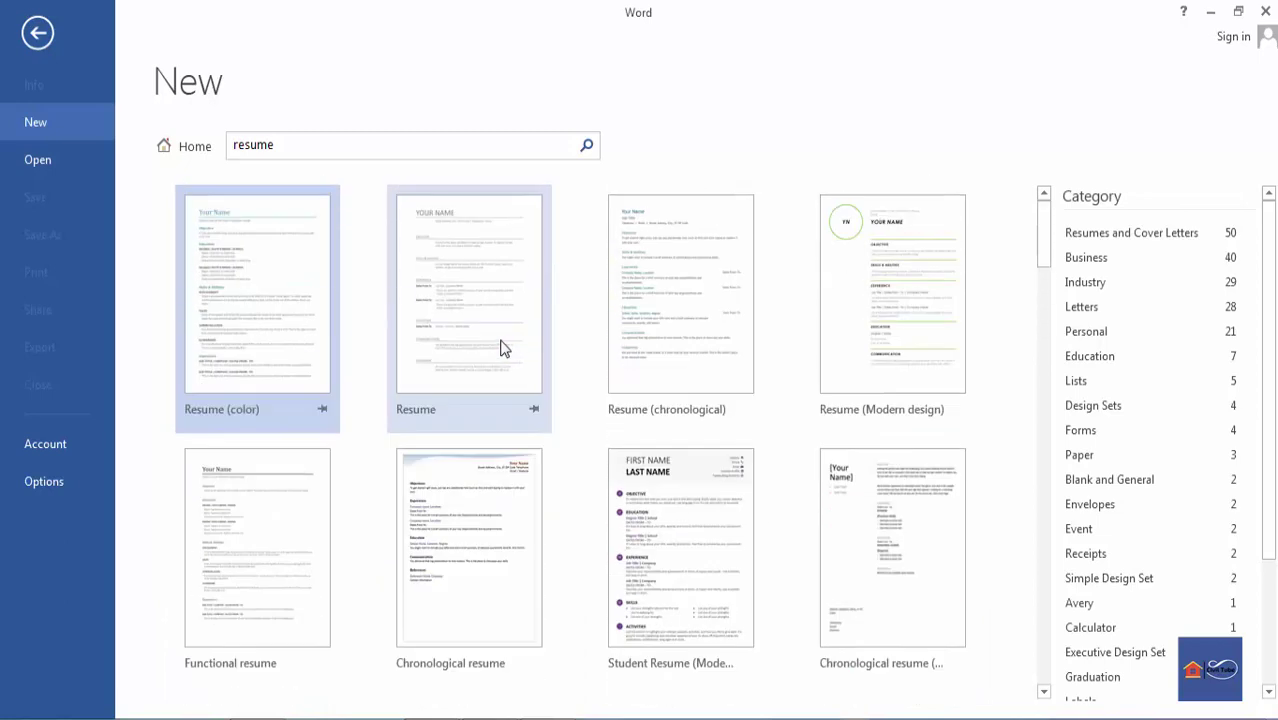
scroll(503, 348, "down", 12)
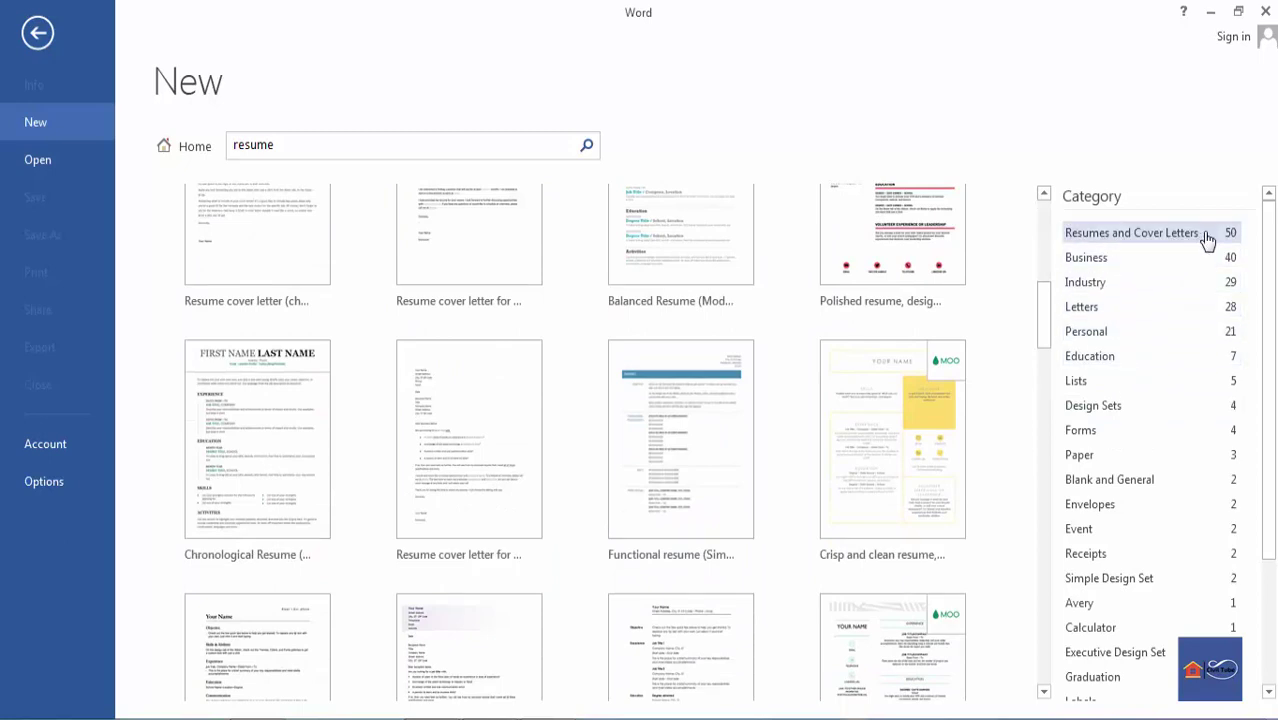
scroll(864, 317, "down", 18)
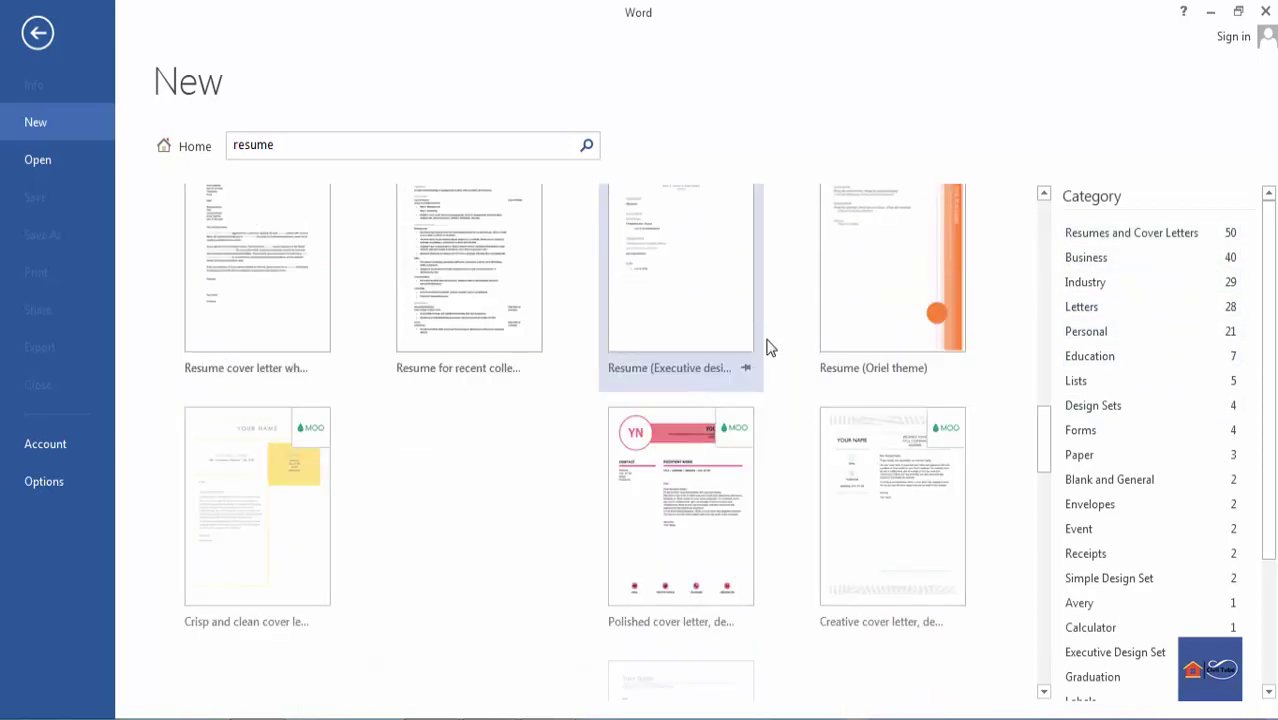
scroll(769, 347, "down", 15)
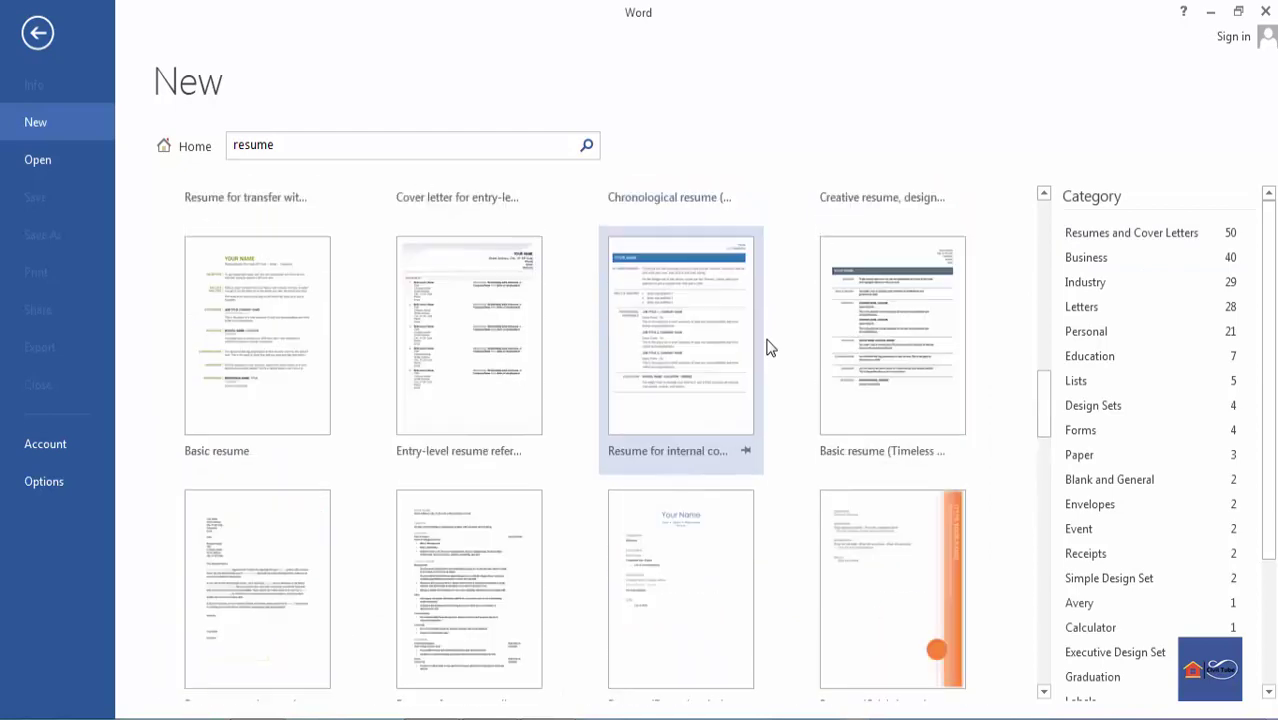
scroll(769, 347, "up", 7)
scroll(769, 347, "up", 10)
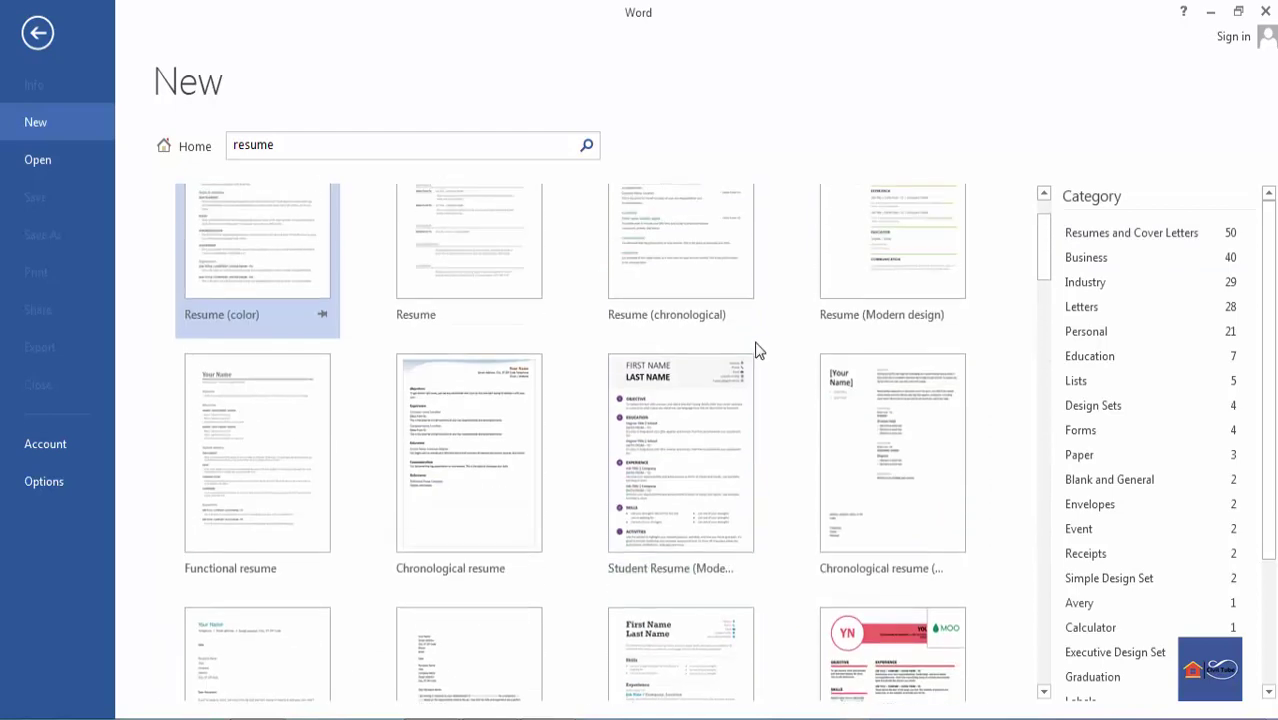
scroll(757, 350, "down", 6)
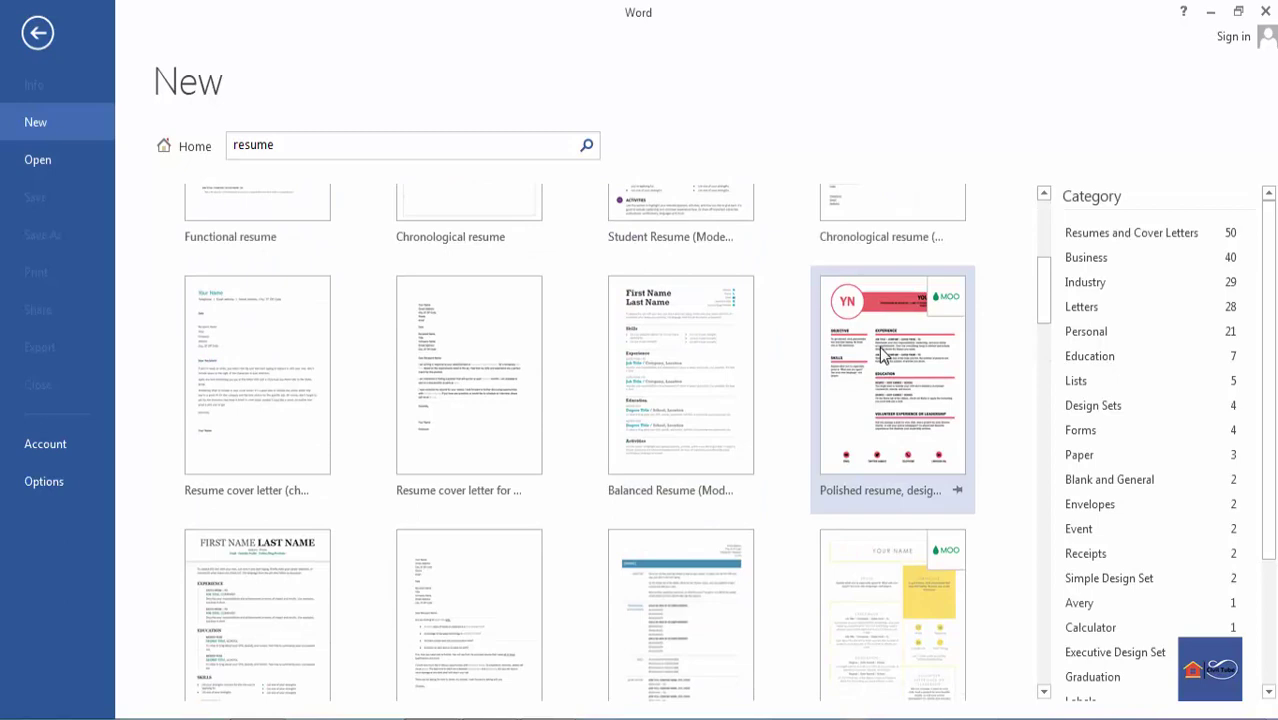
left_click(881, 350)
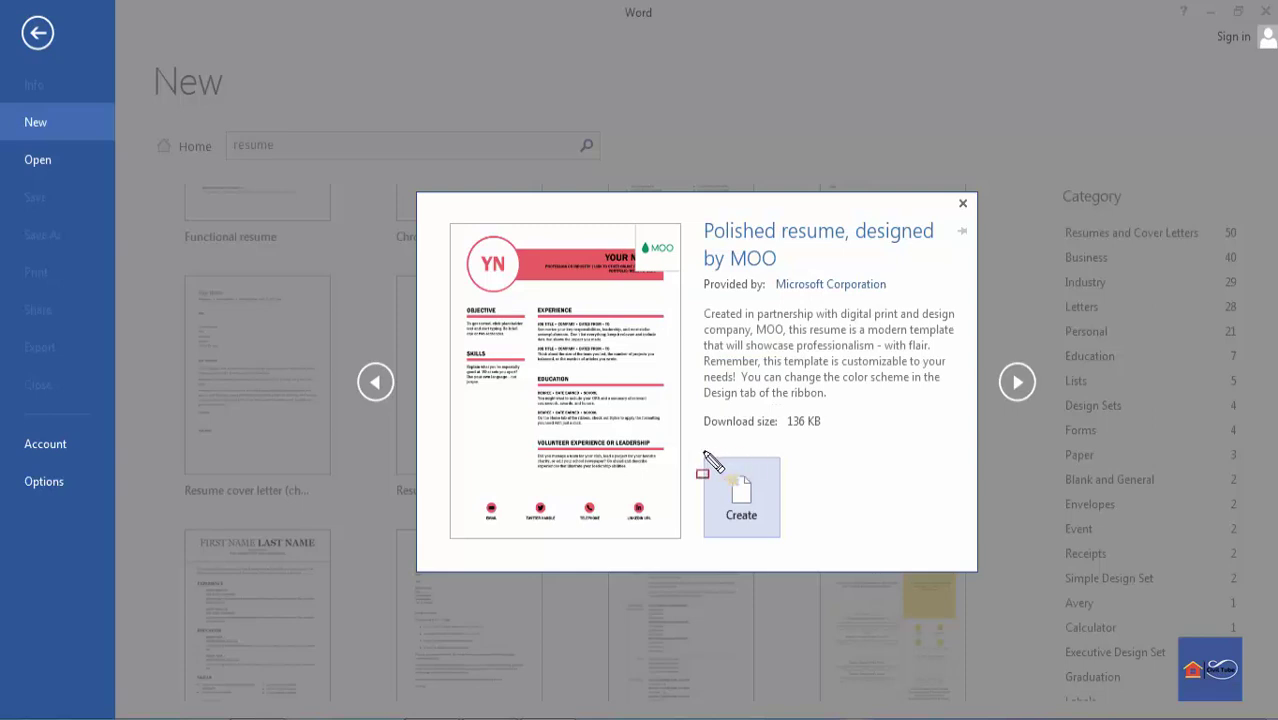
left_click_drag(698, 450, 784, 546)
- Create the Polished resume document and review its Objective, Skills, Experience and Education sections
left_click(755, 505)
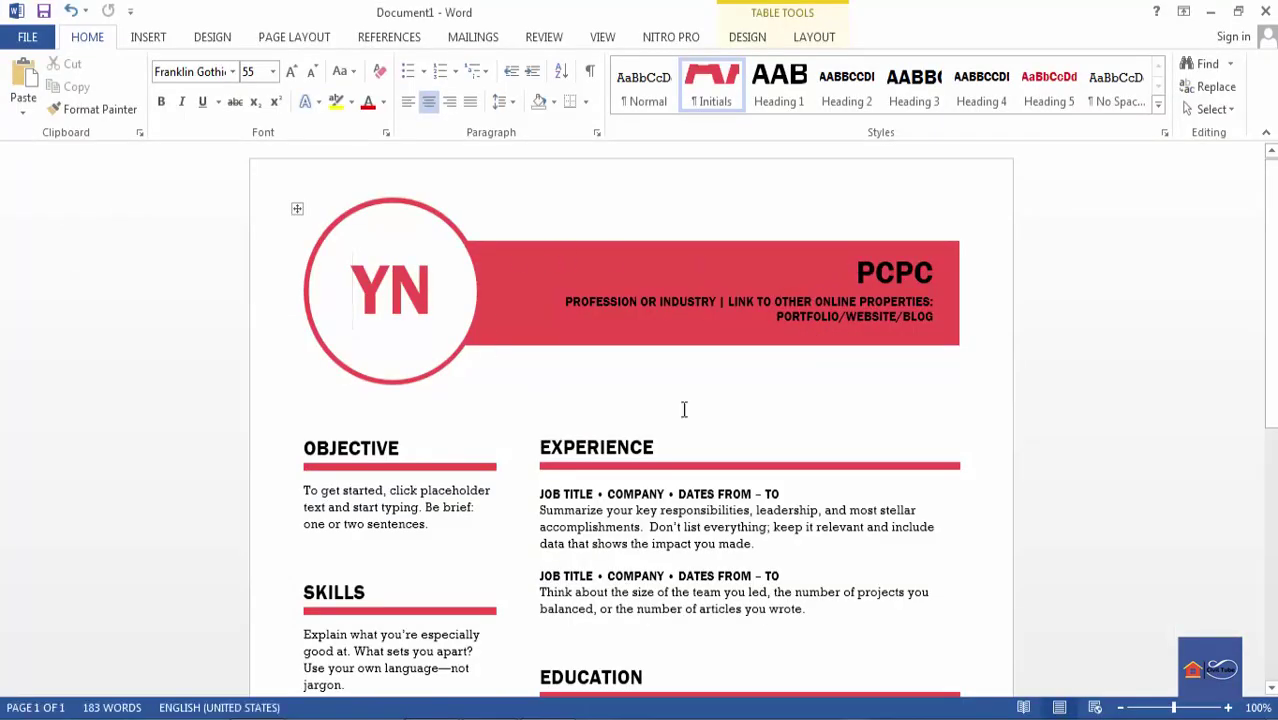
scroll(690, 360, "down", 10)
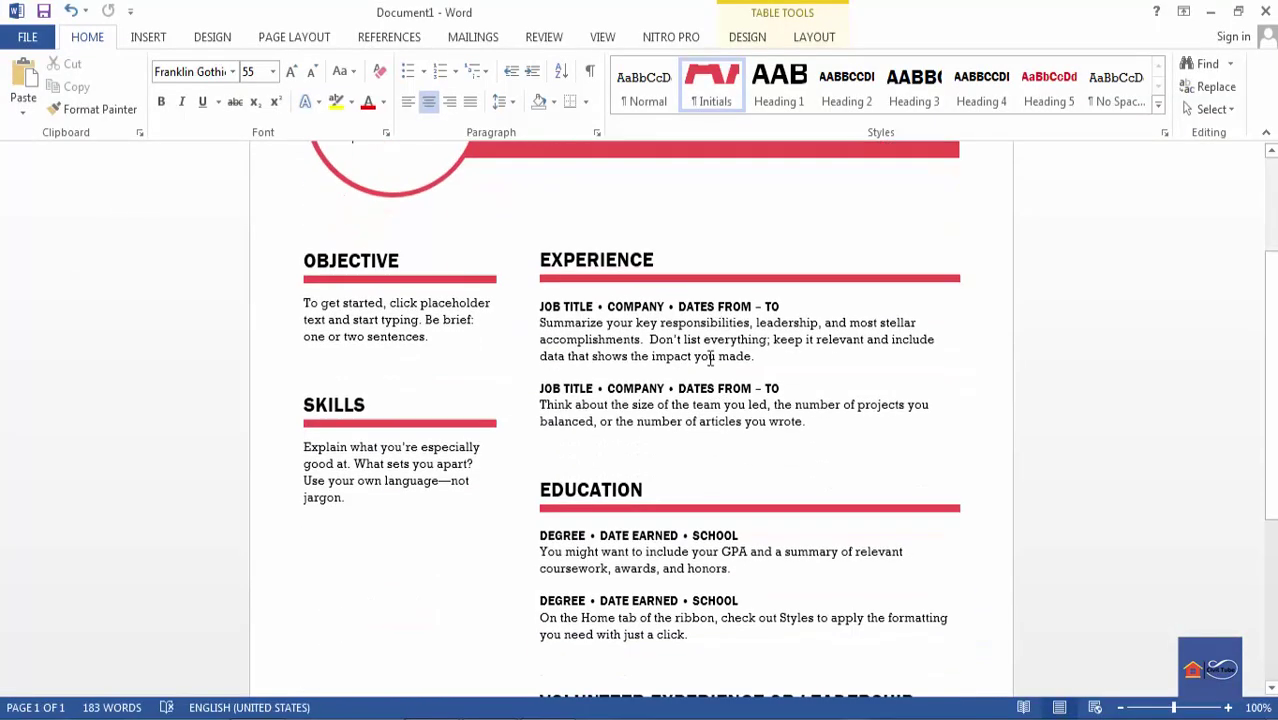
scroll(669, 345, "up", 7)
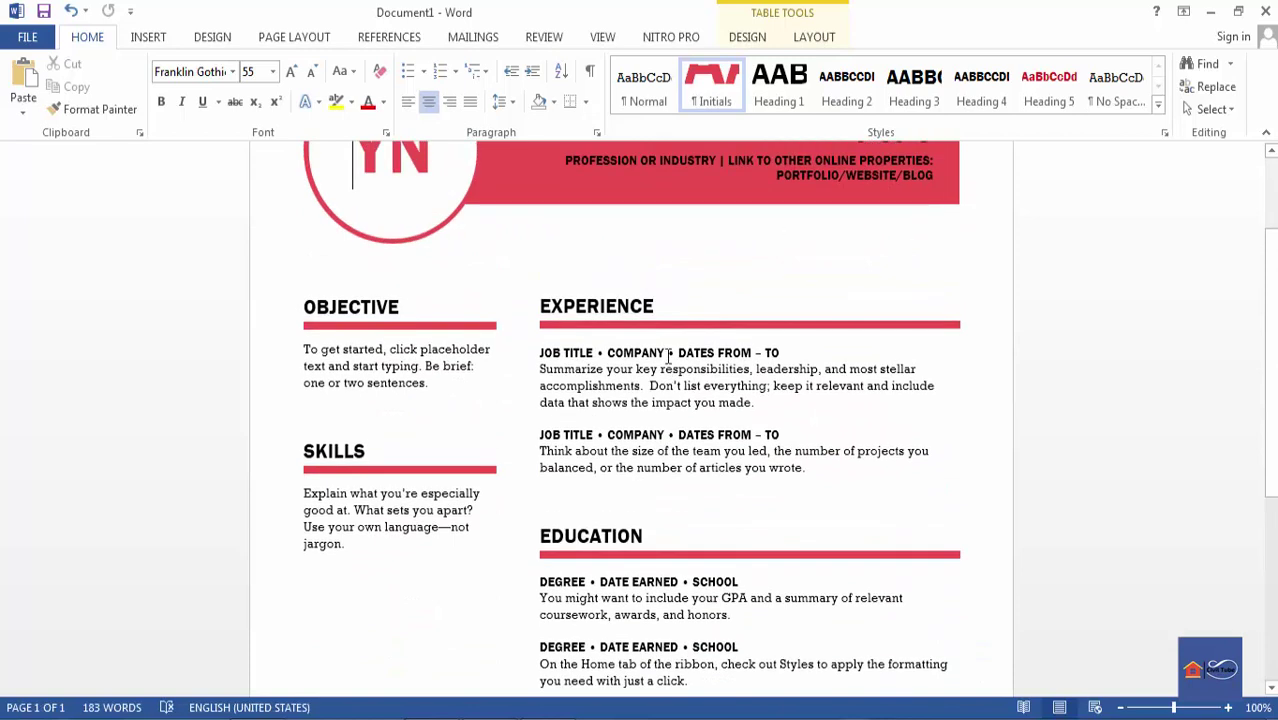
scroll(668, 355, "down", 6)
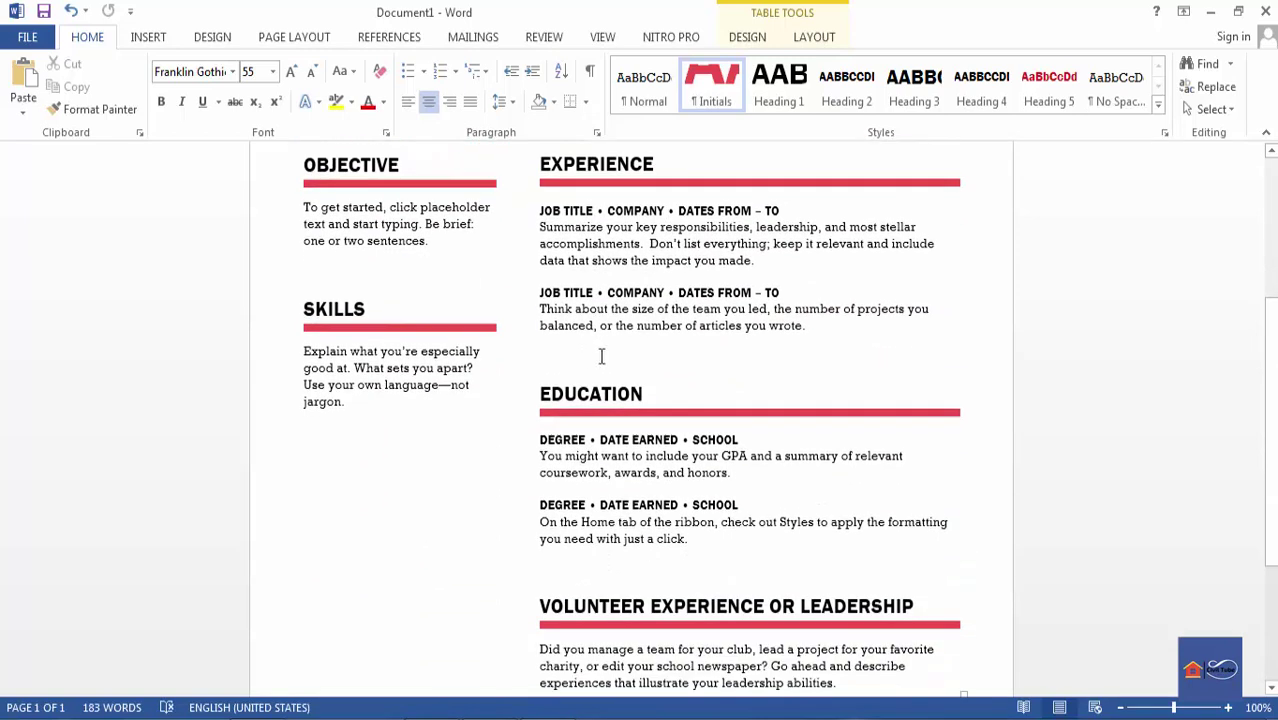
scroll(651, 383, "up", 8)
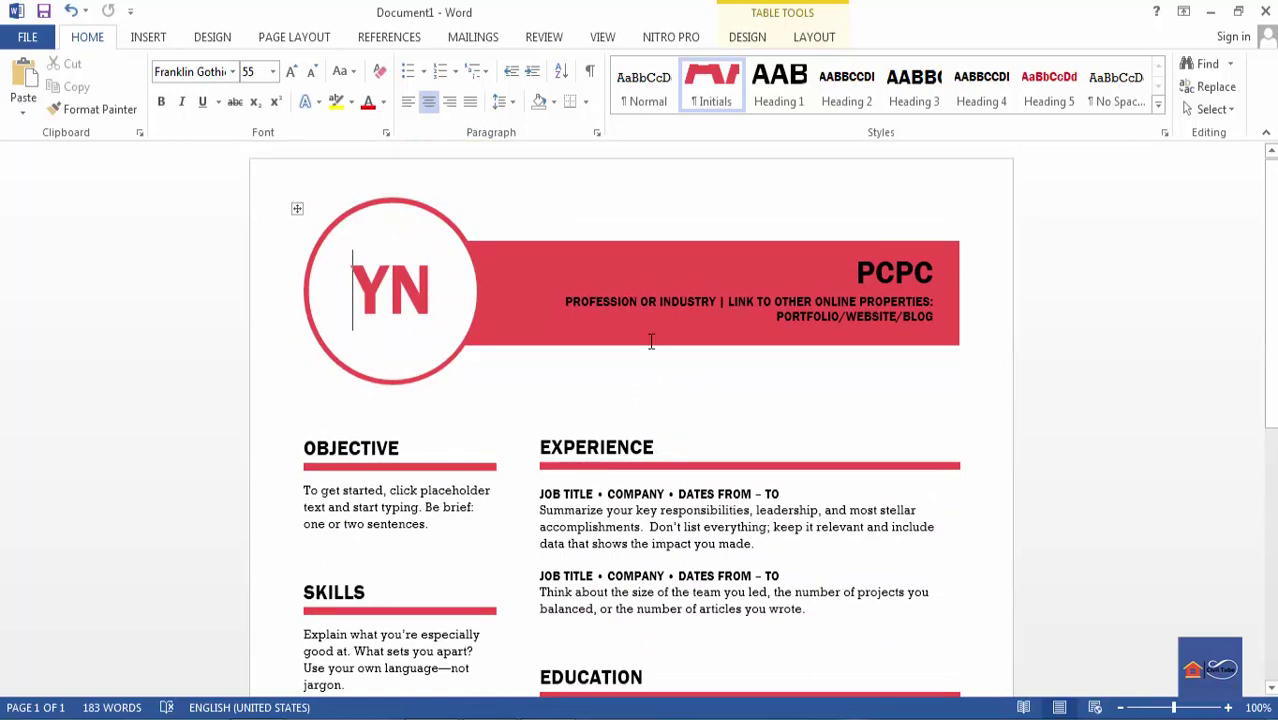
scroll(650, 341, "down", 7)
scroll(651, 342, "down", 2)
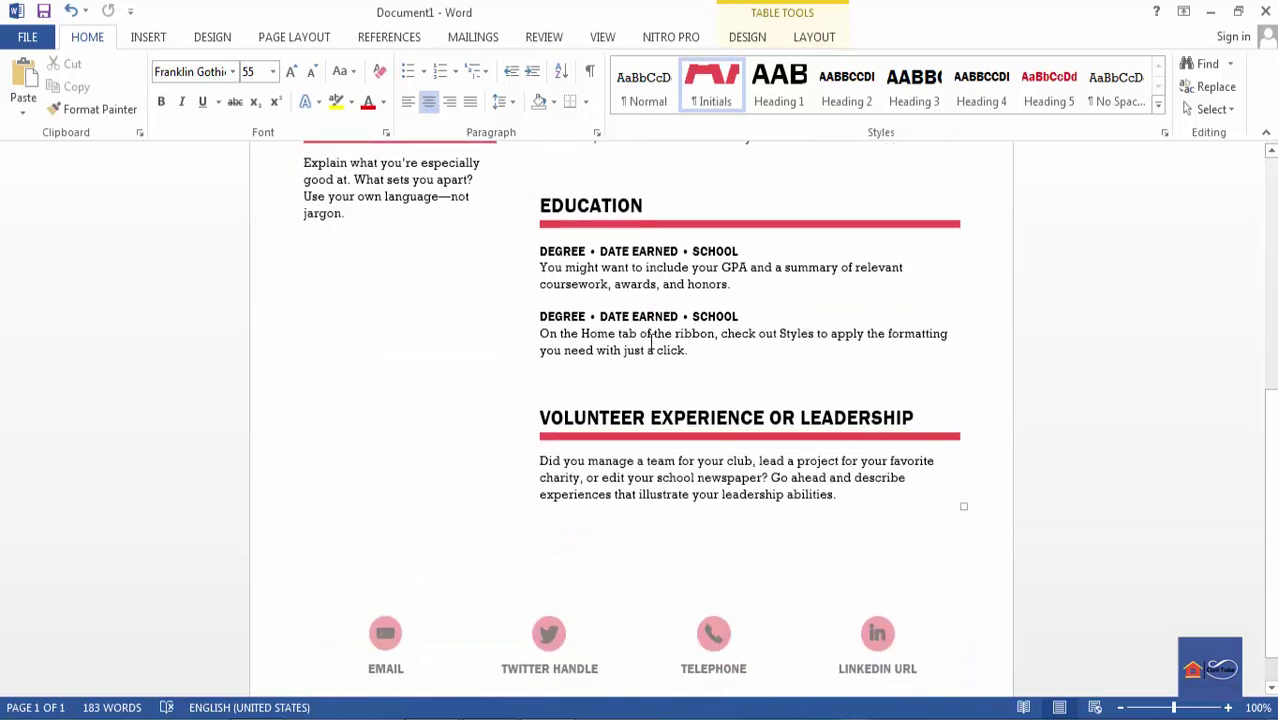
scroll(650, 340, "up", 8)
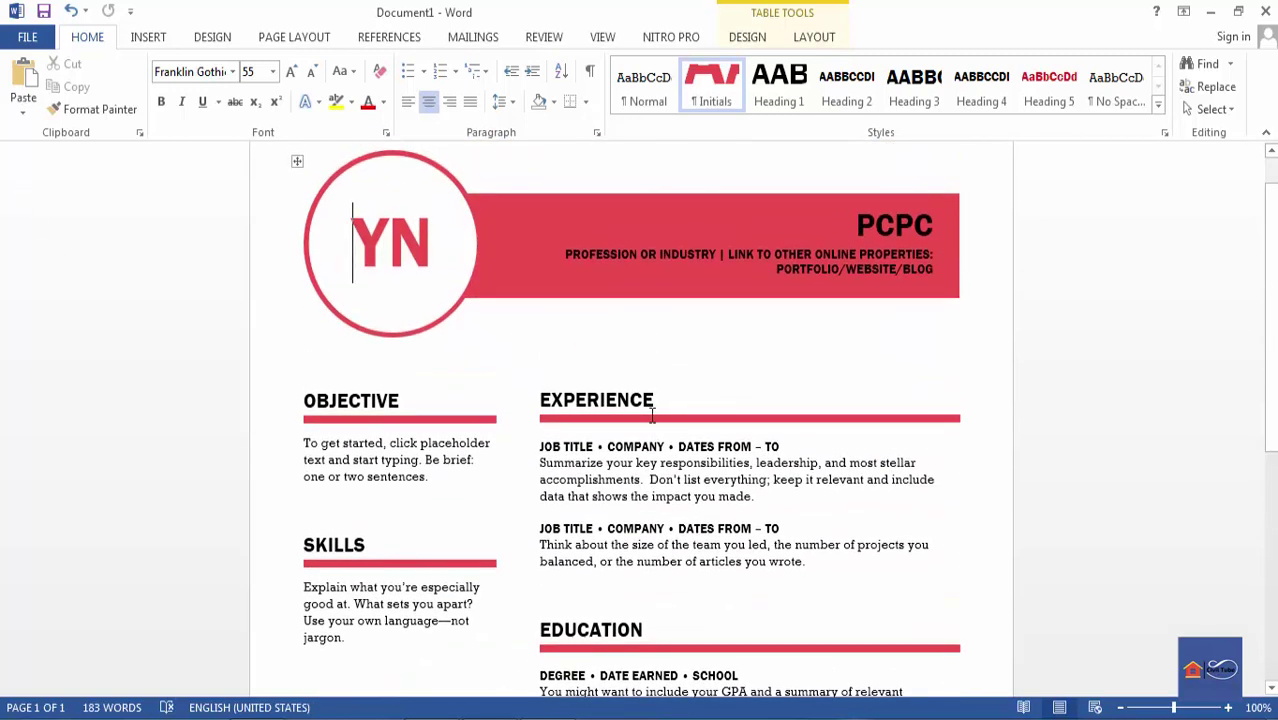
- From FILE > New, search templates for 'resume' and preview Resume (Modern design)
left_click(30, 40)
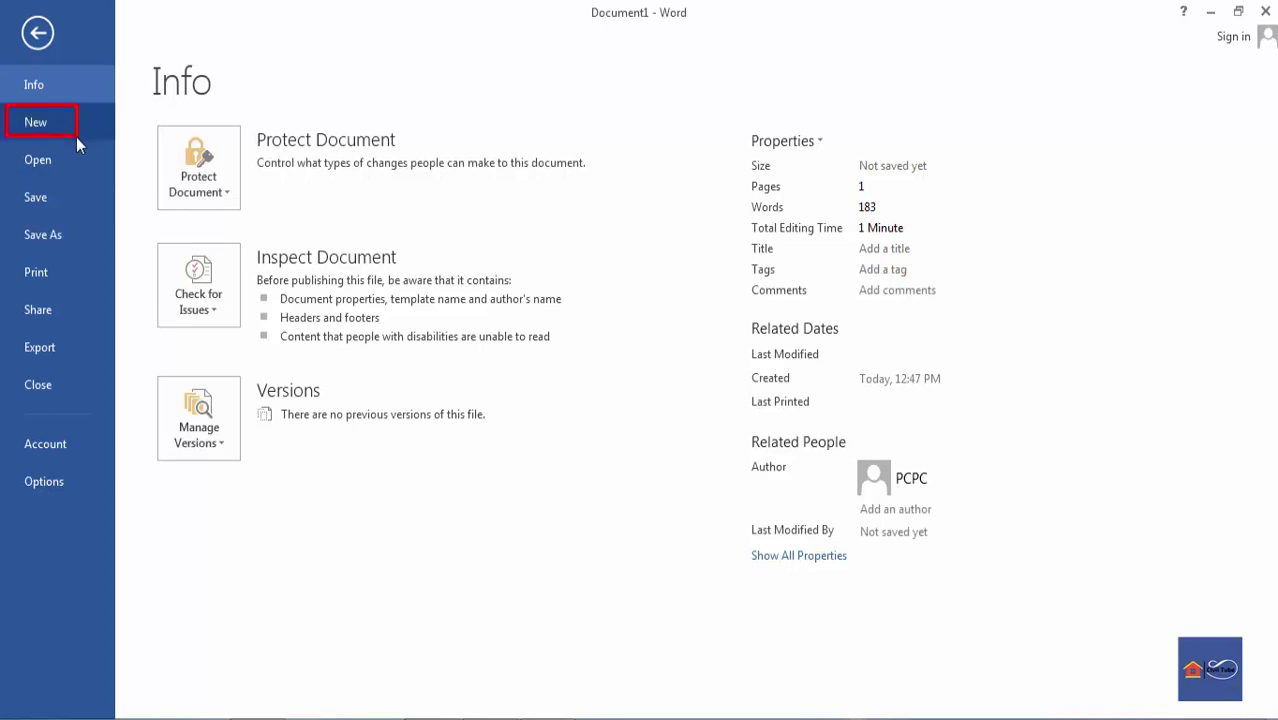
left_click(35, 131)
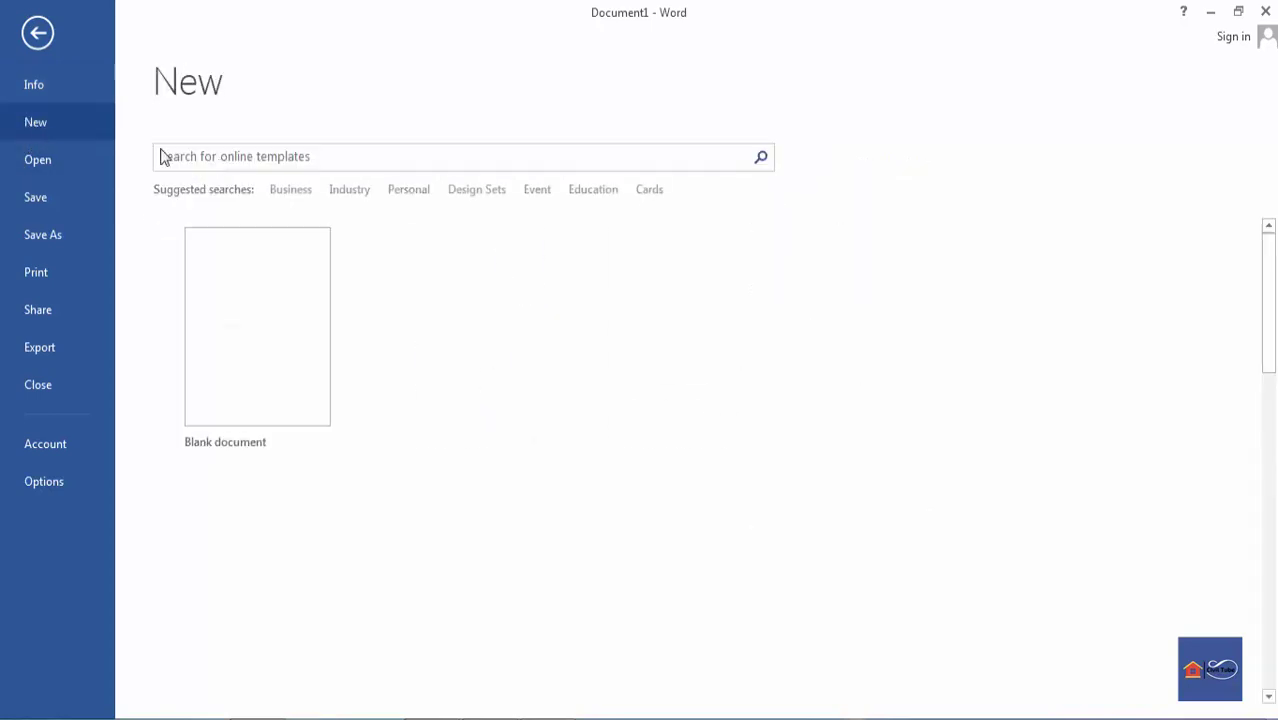
scroll(730, 342, "down", 1)
scroll(727, 352, "down", 3)
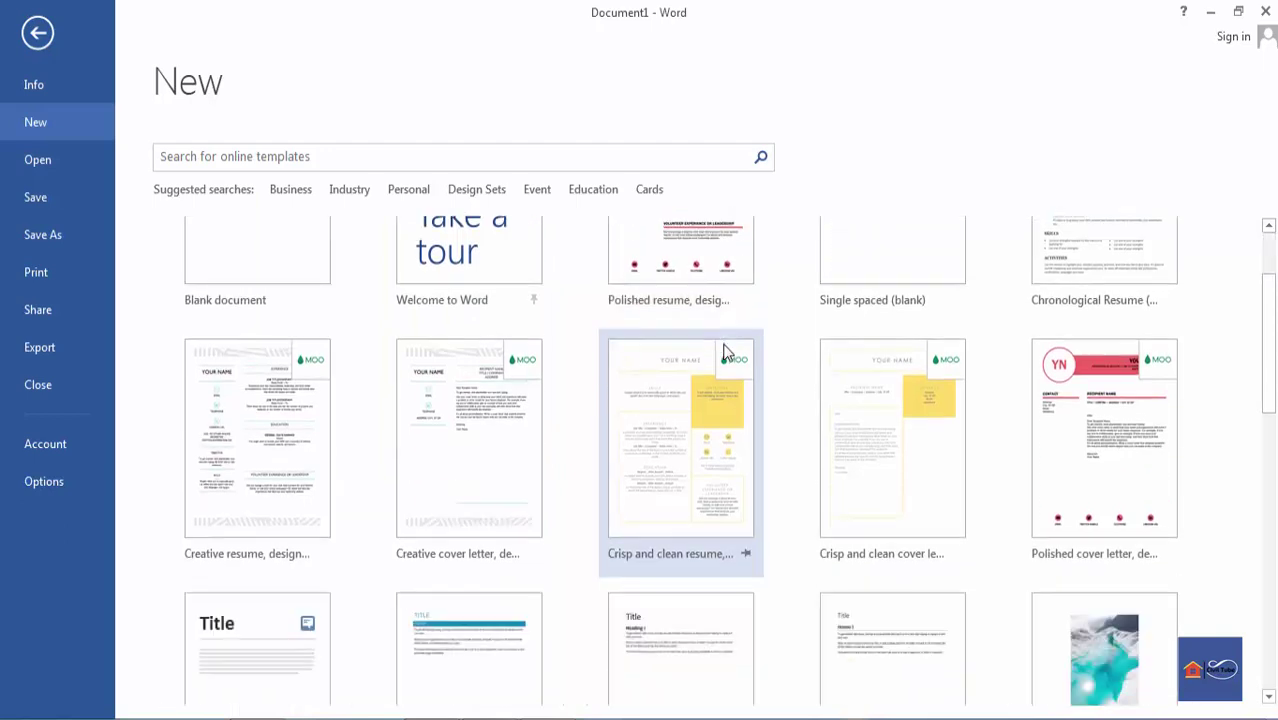
scroll(639, 434, "up", 3)
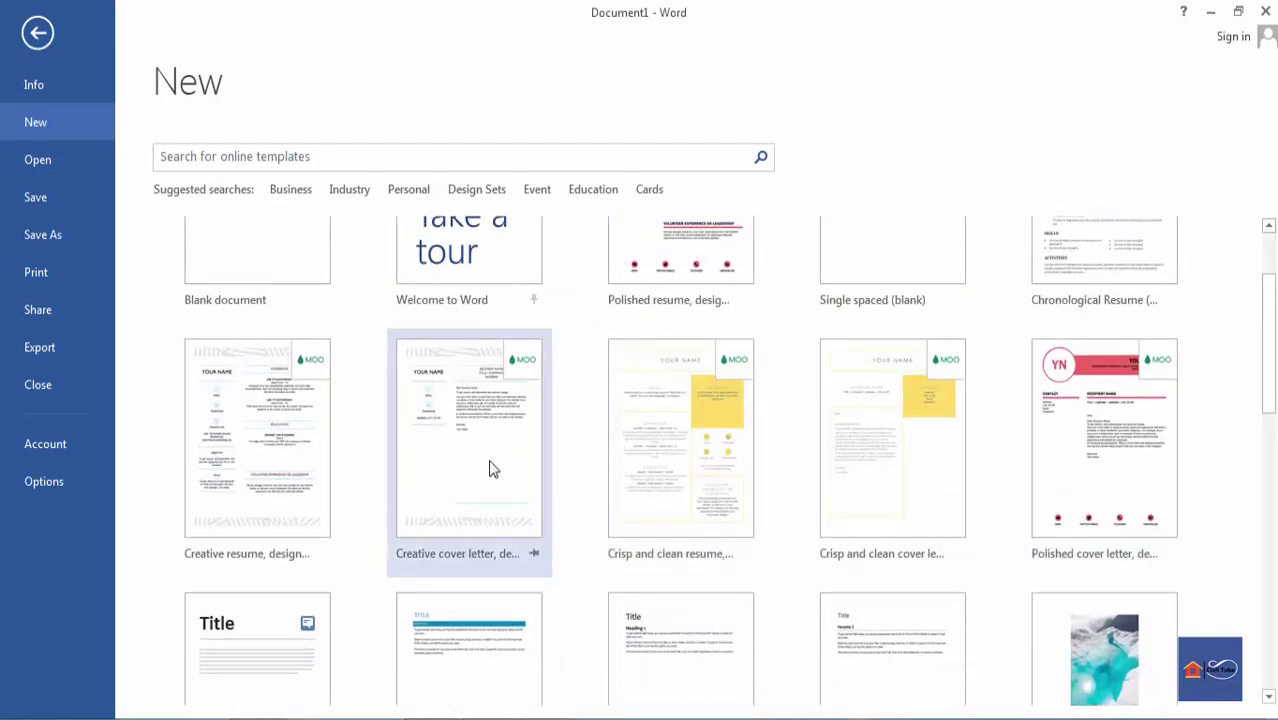
scroll(864, 442, "up", 2)
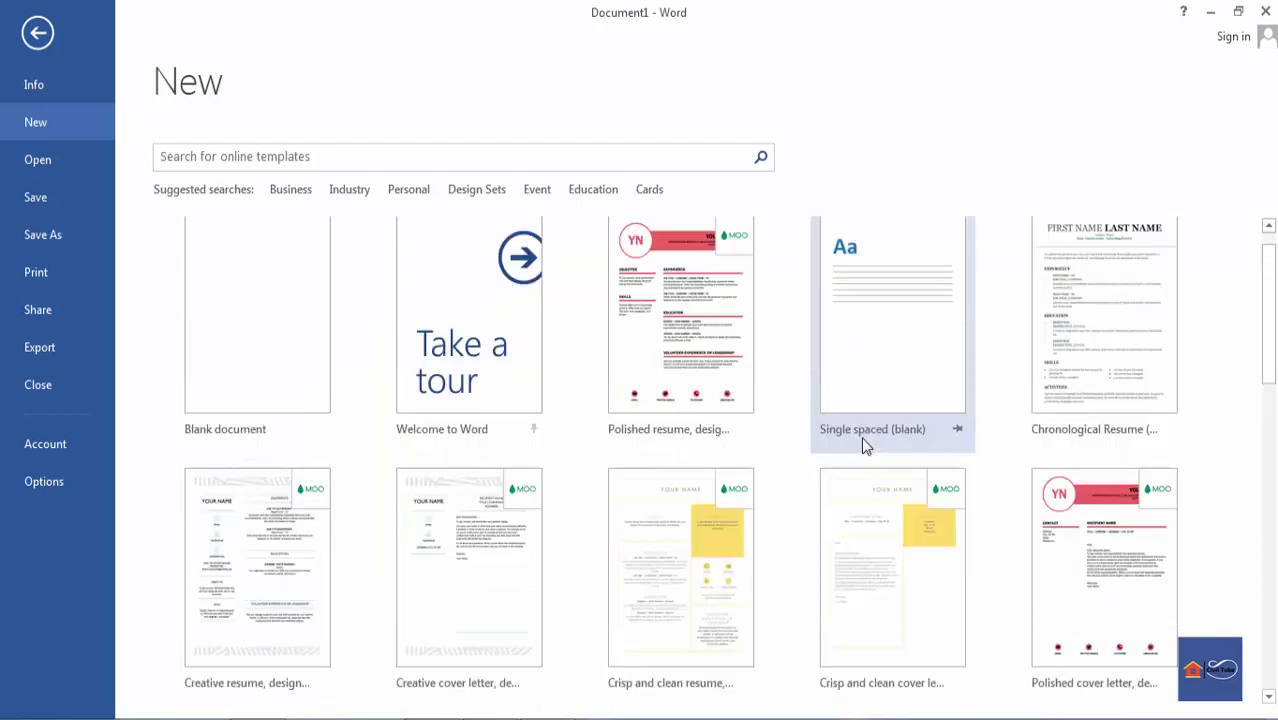
left_click(476, 167)
type("r")
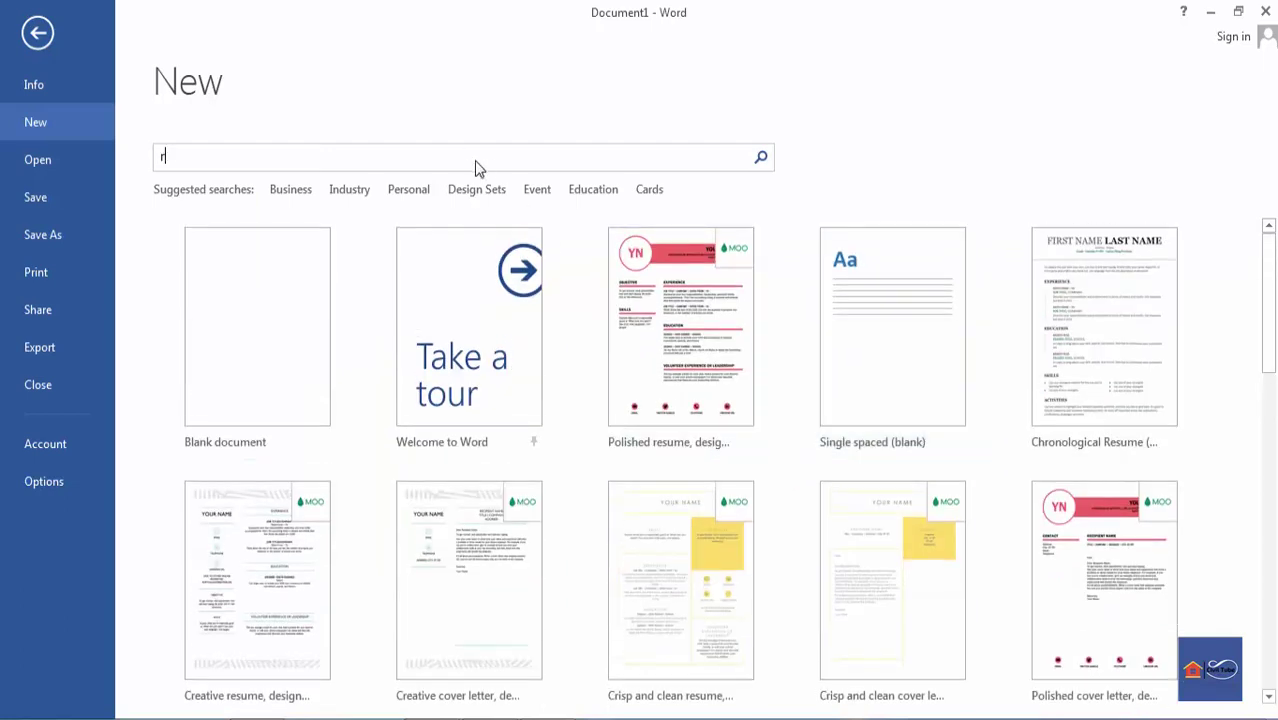
type("esume")
key("Return")
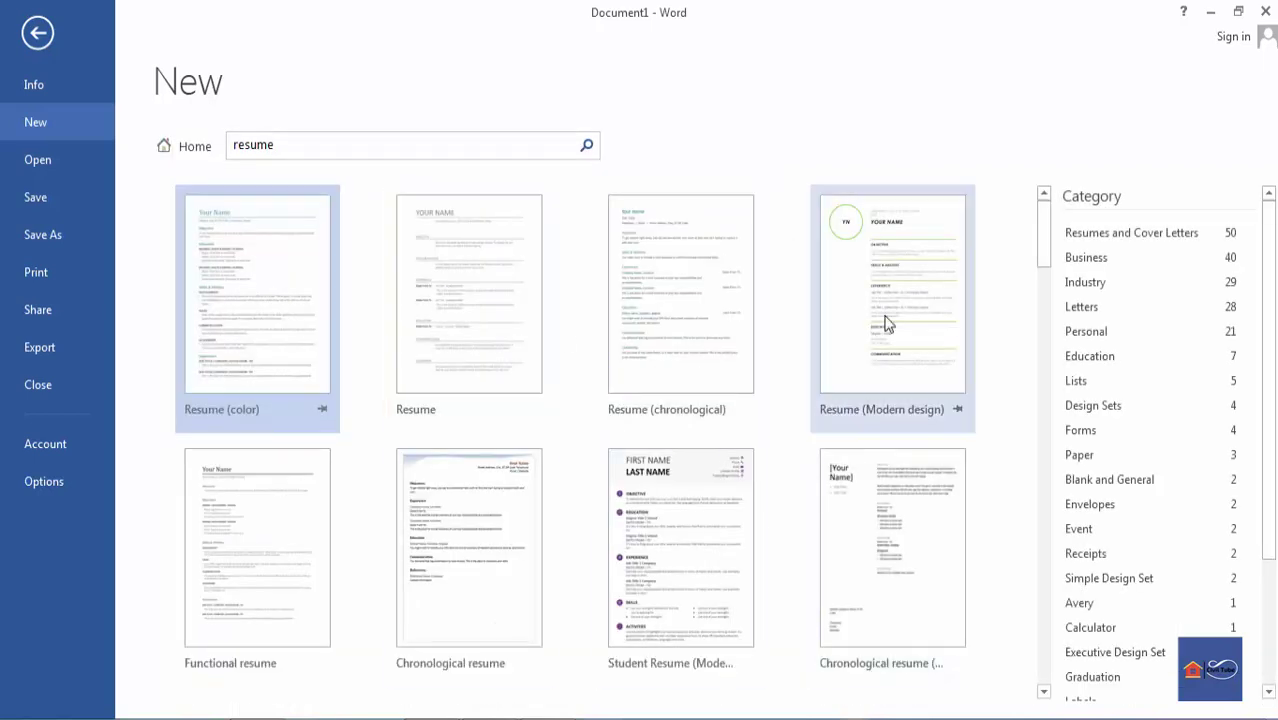
left_click(893, 282)
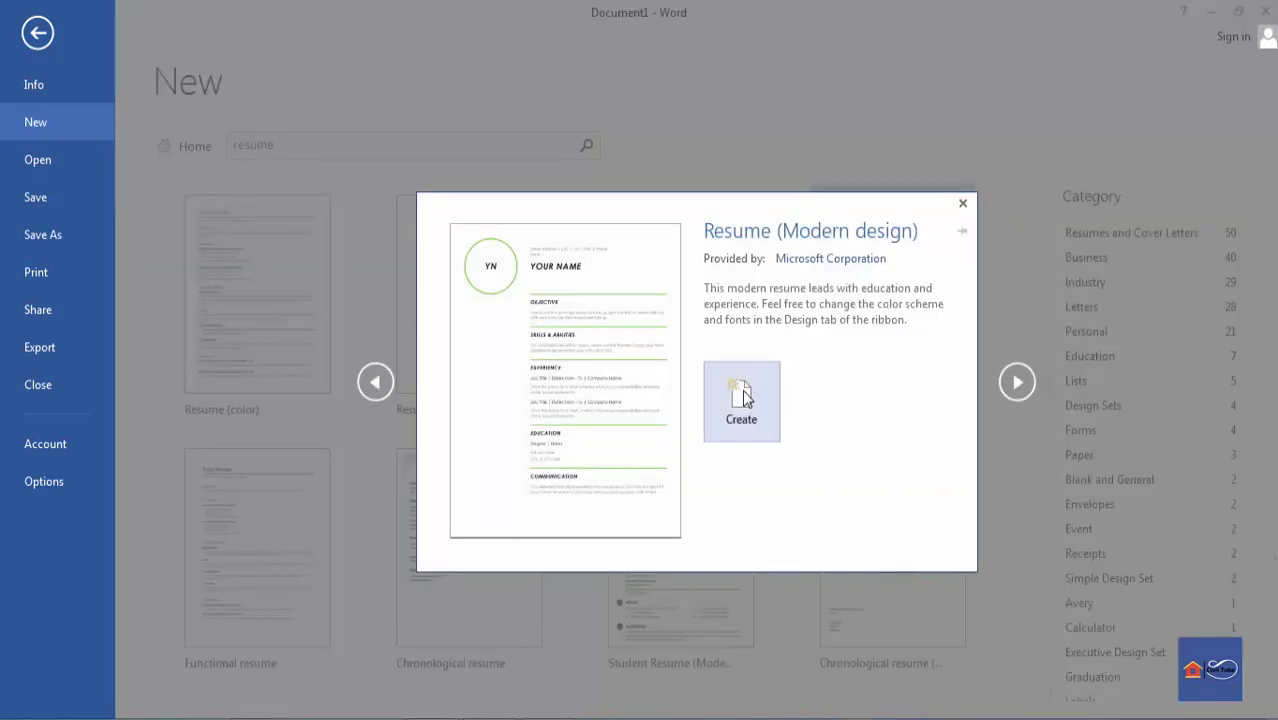
- Create a new document from the Resume (Modern design) template
left_click(742, 397)
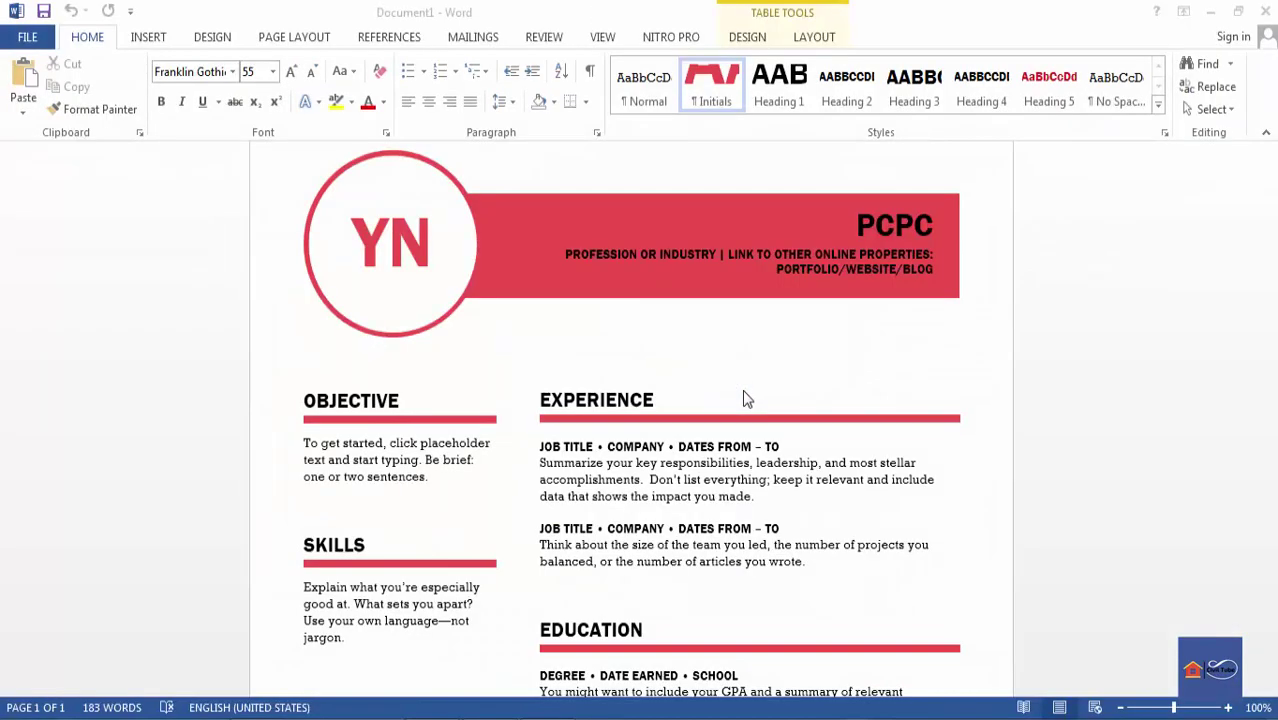
scroll(667, 360, "down", 3)
scroll(667, 360, "down", 5)
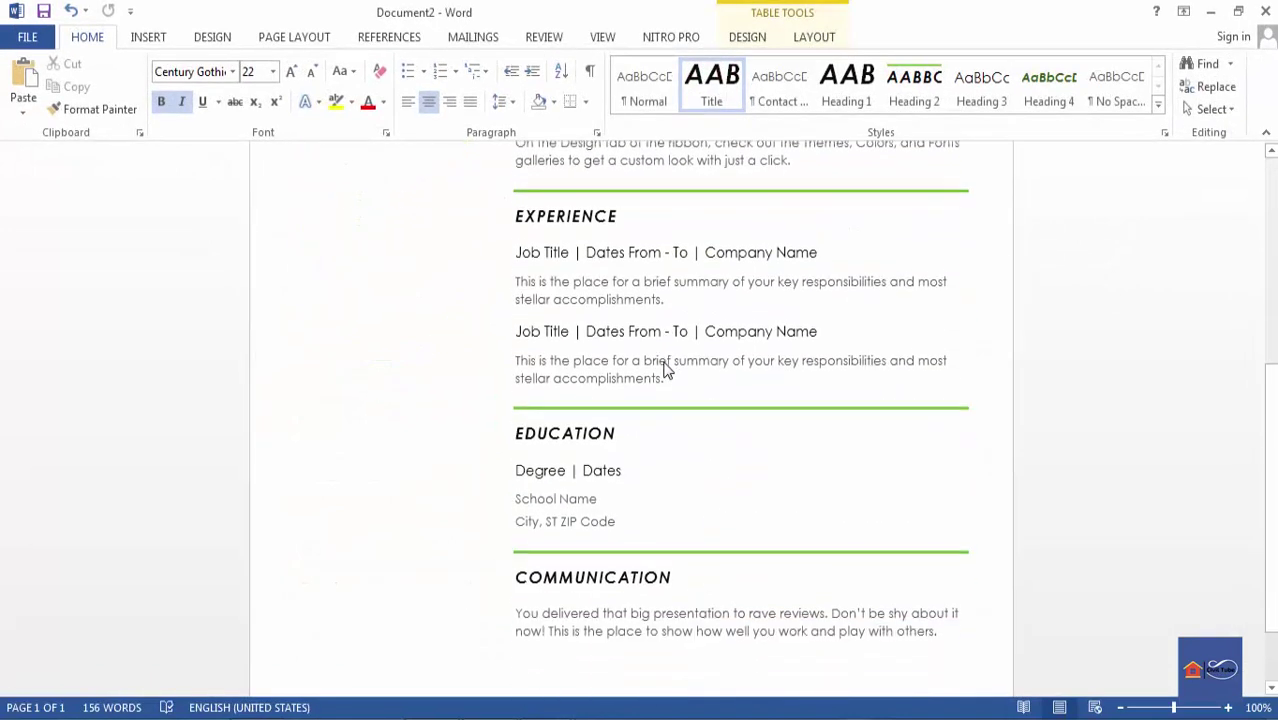
scroll(667, 365, "up", 8)
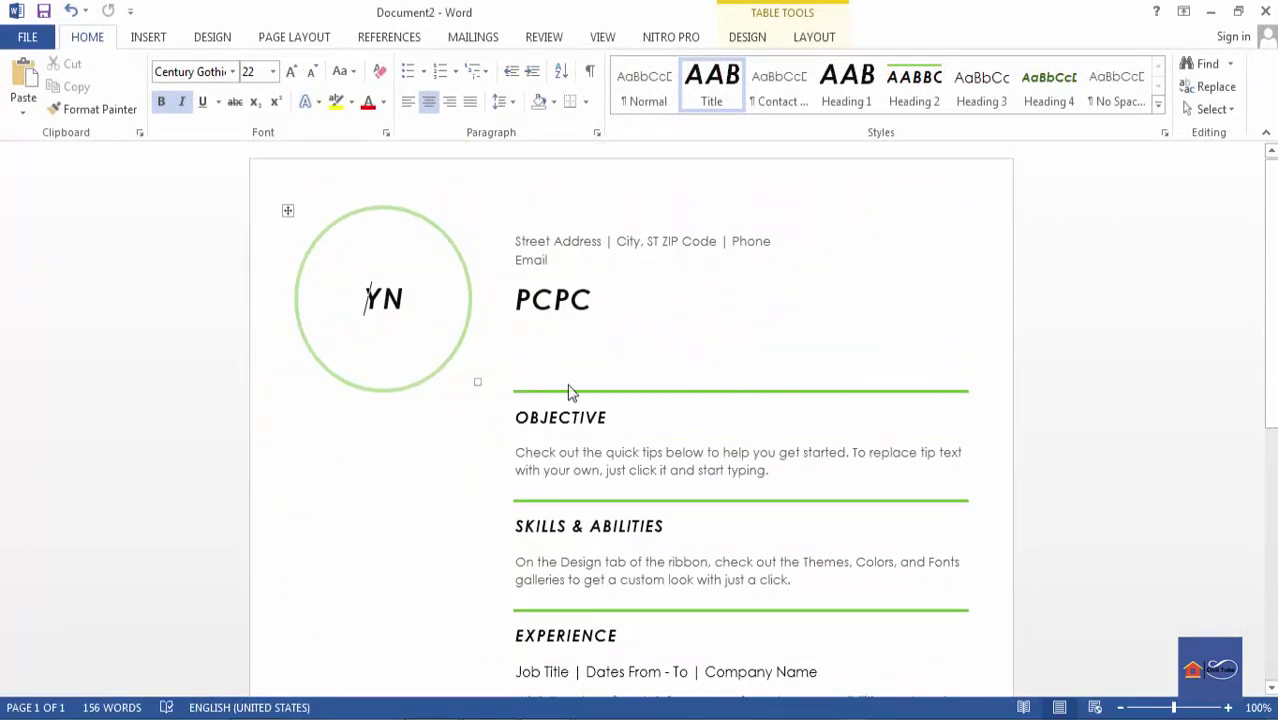
- Delete the YN initials and place the Downloads cartoon picture inside the header circle
double_click(396, 316)
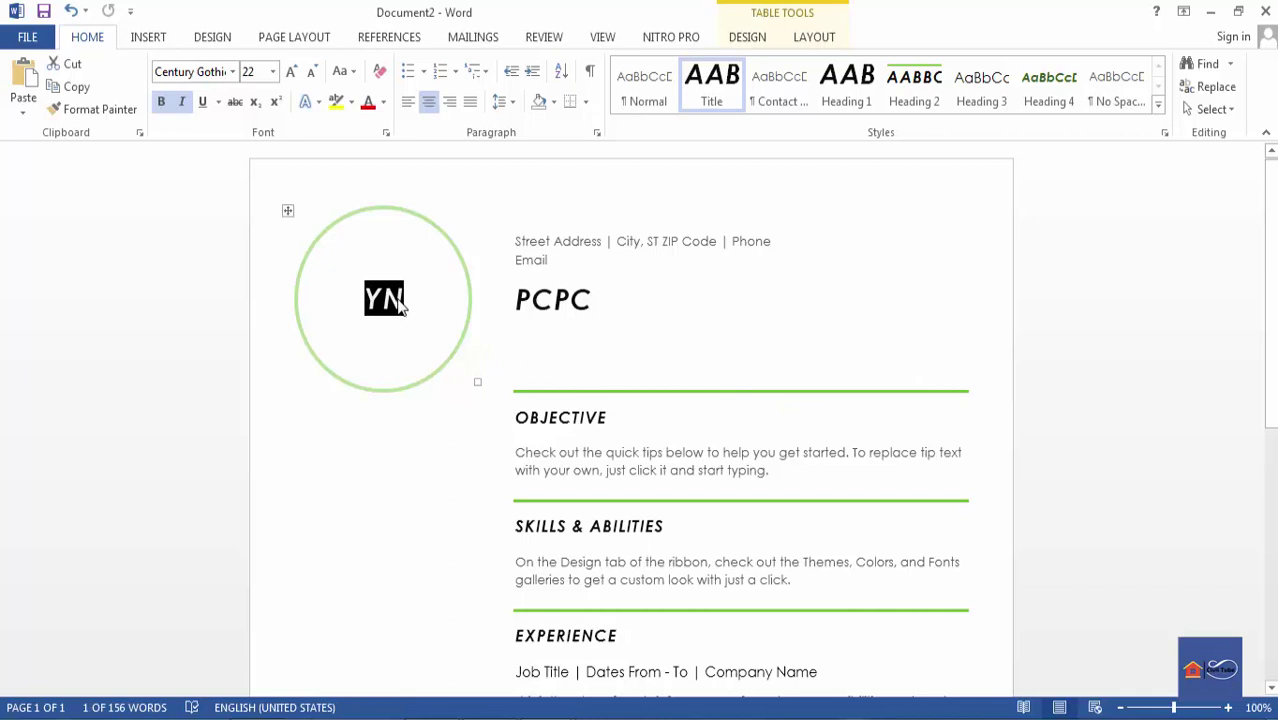
key("Delete")
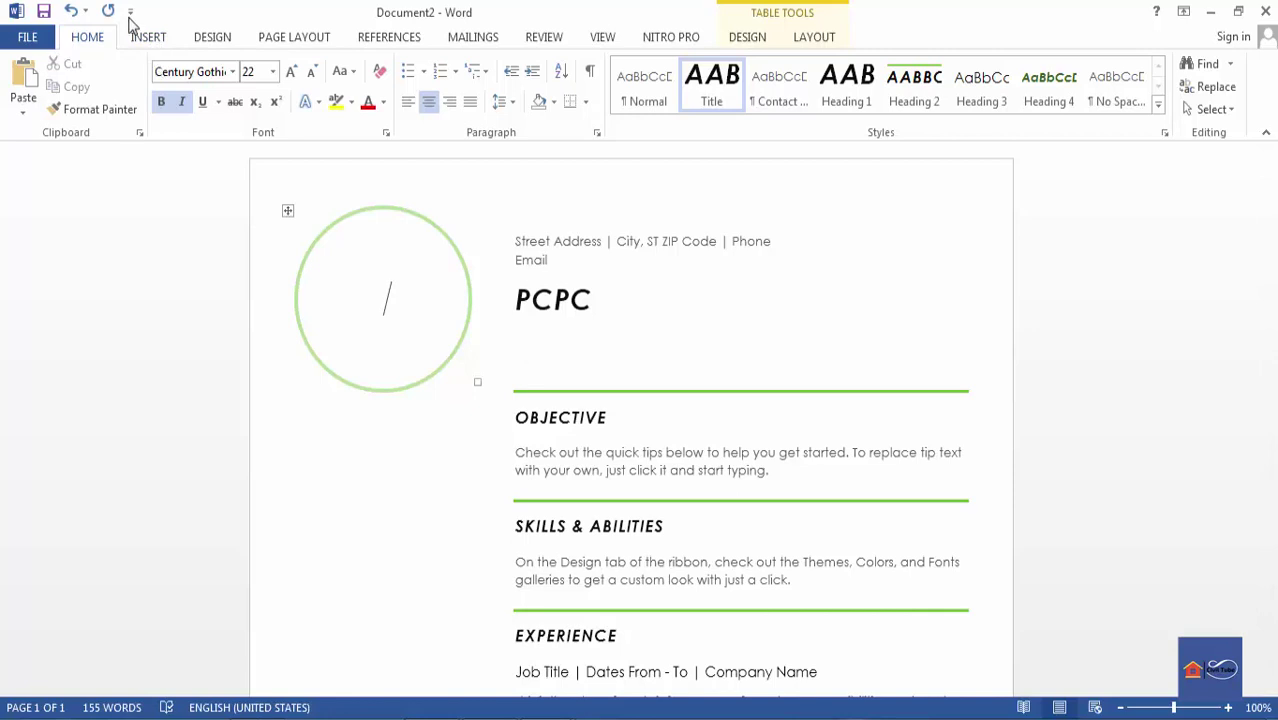
left_click(148, 40)
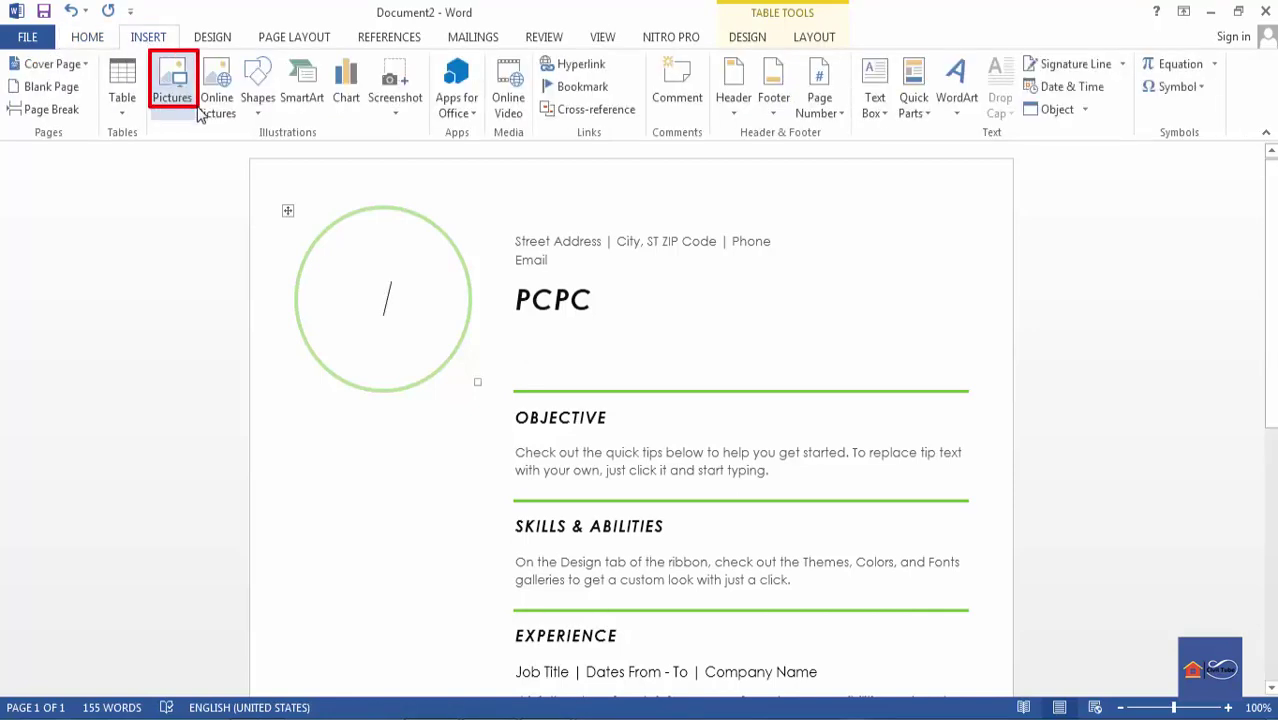
left_click(178, 100)
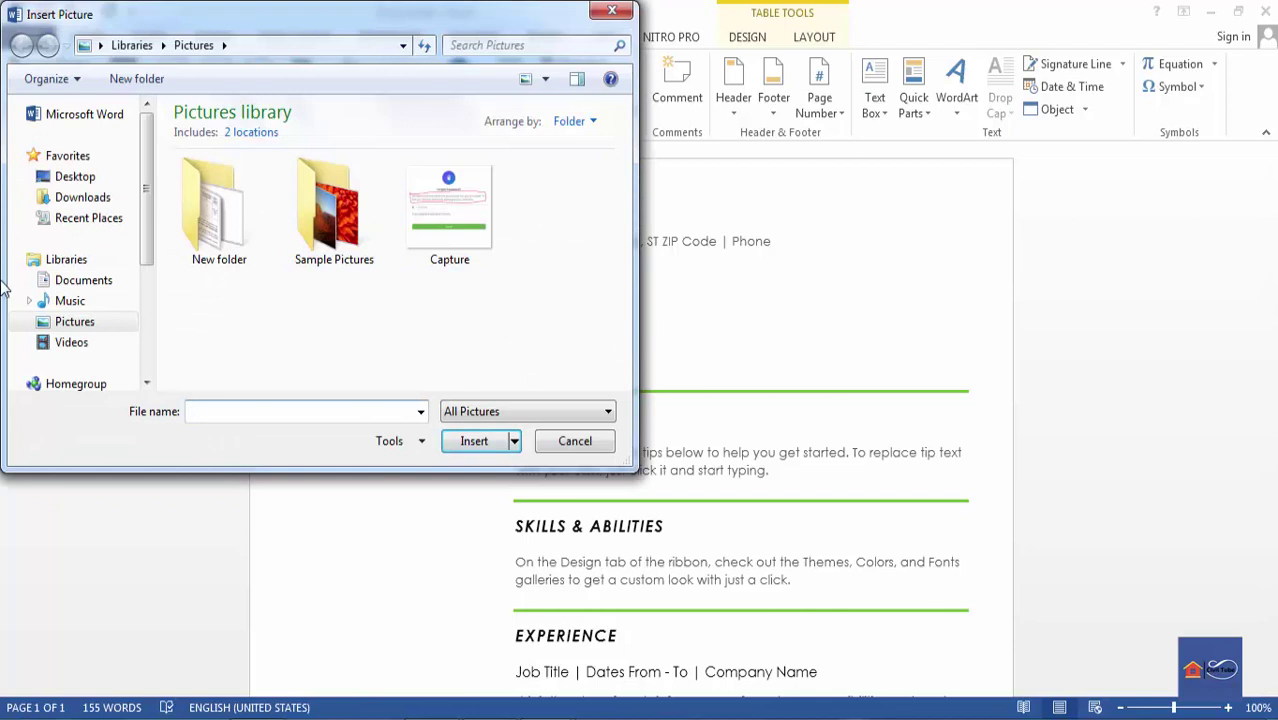
left_click(115, 199)
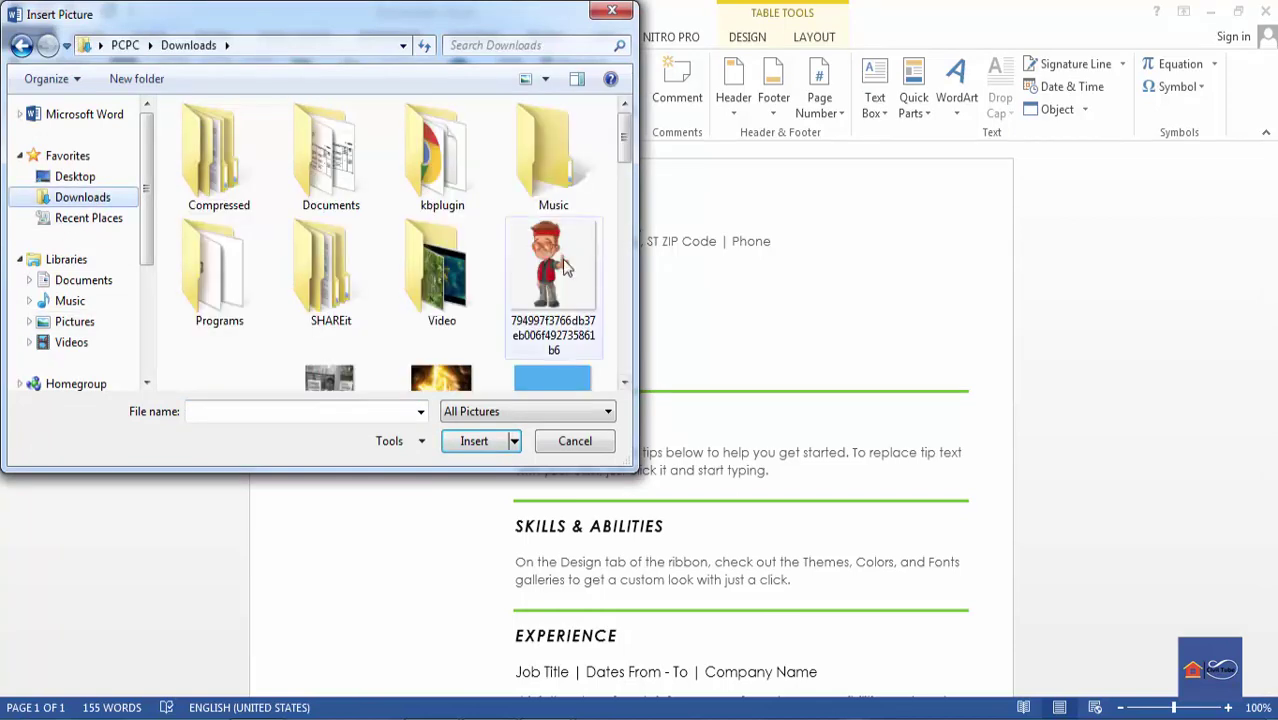
left_click(555, 265)
left_click(474, 441)
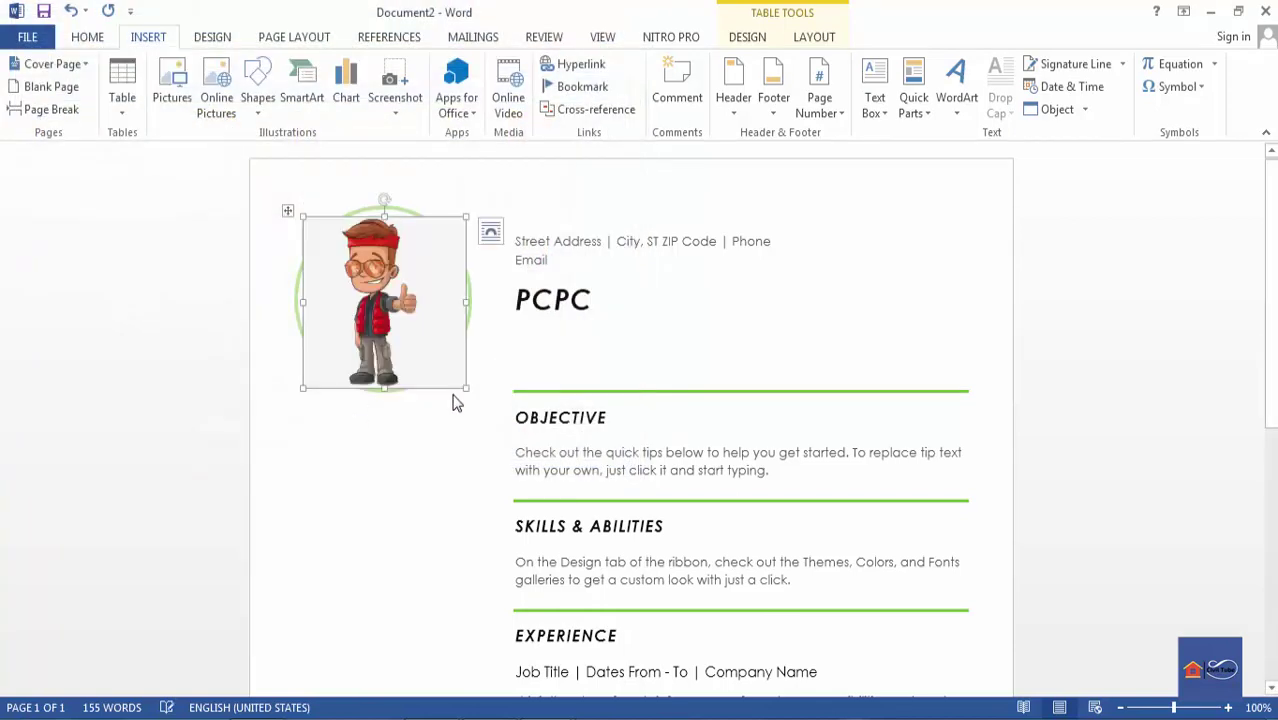
left_click_drag(422, 329, 395, 255)
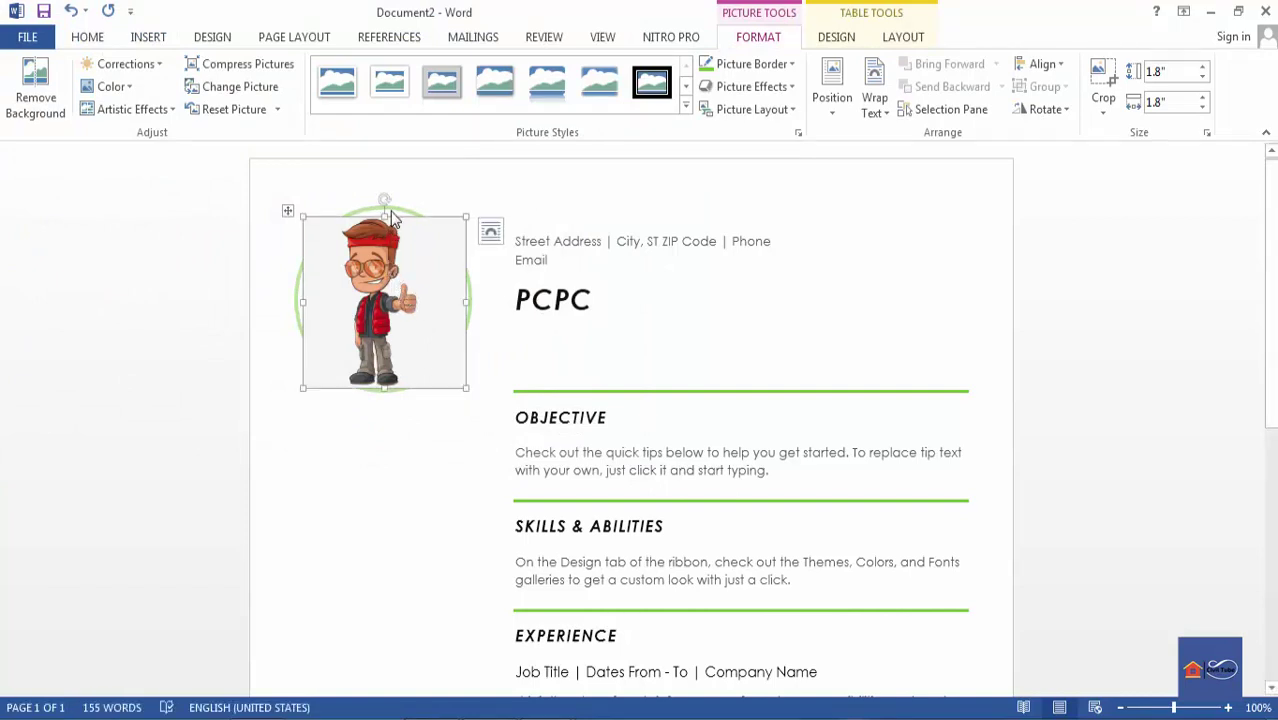
left_click(716, 220)
left_click(1070, 316)
scroll(990, 331, "down", 1)
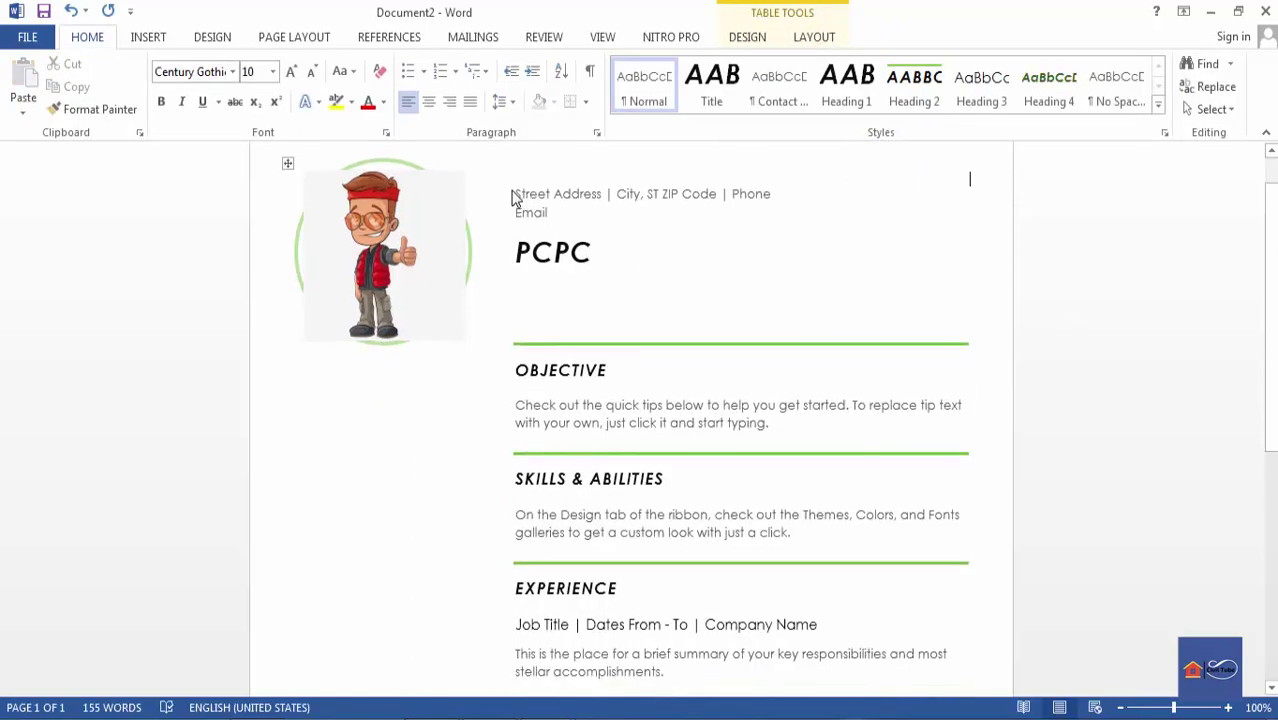
- Type the street address and the city and ZIP code over their placeholders
left_click_drag(519, 195, 593, 199)
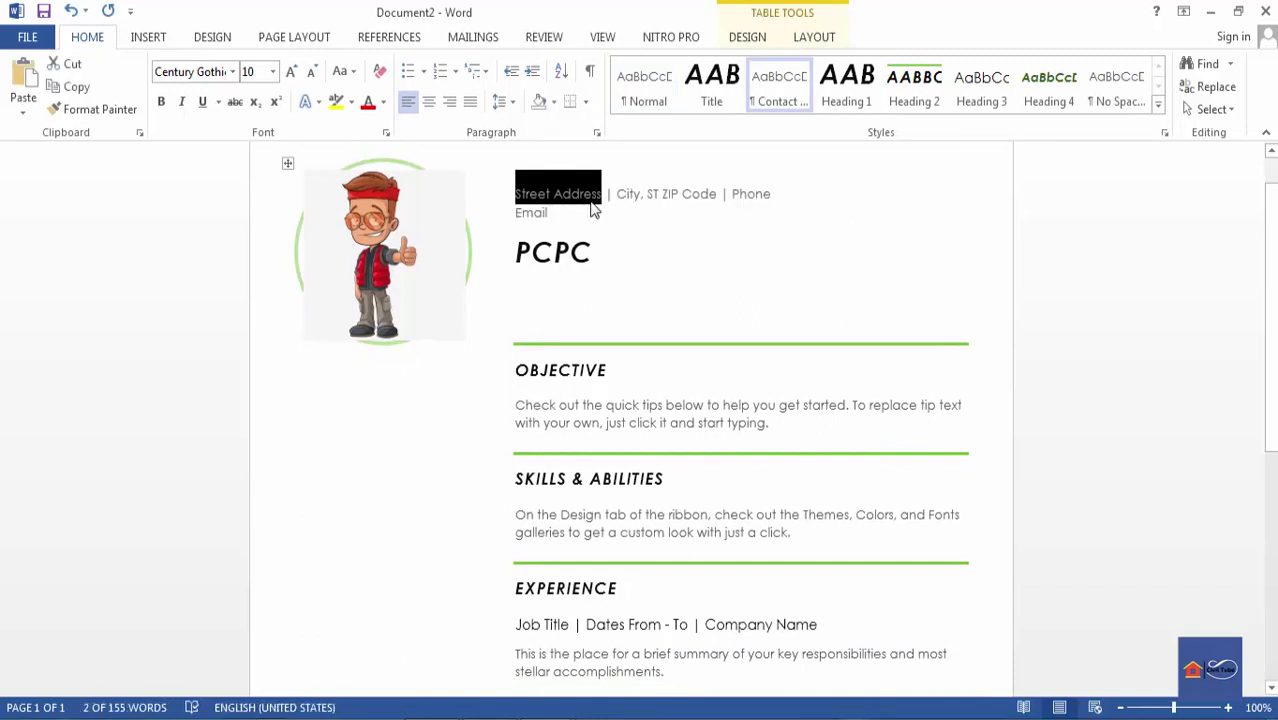
type("Dho")
key("BackSpace")
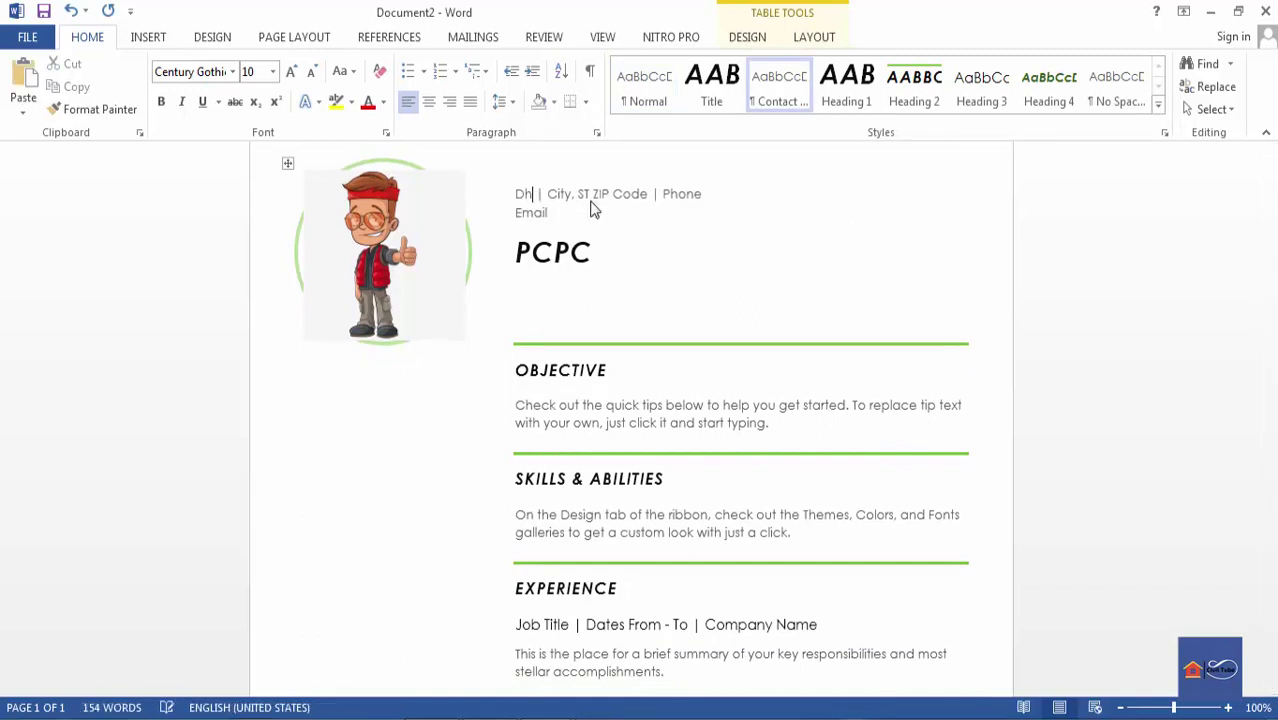
type("anmo")
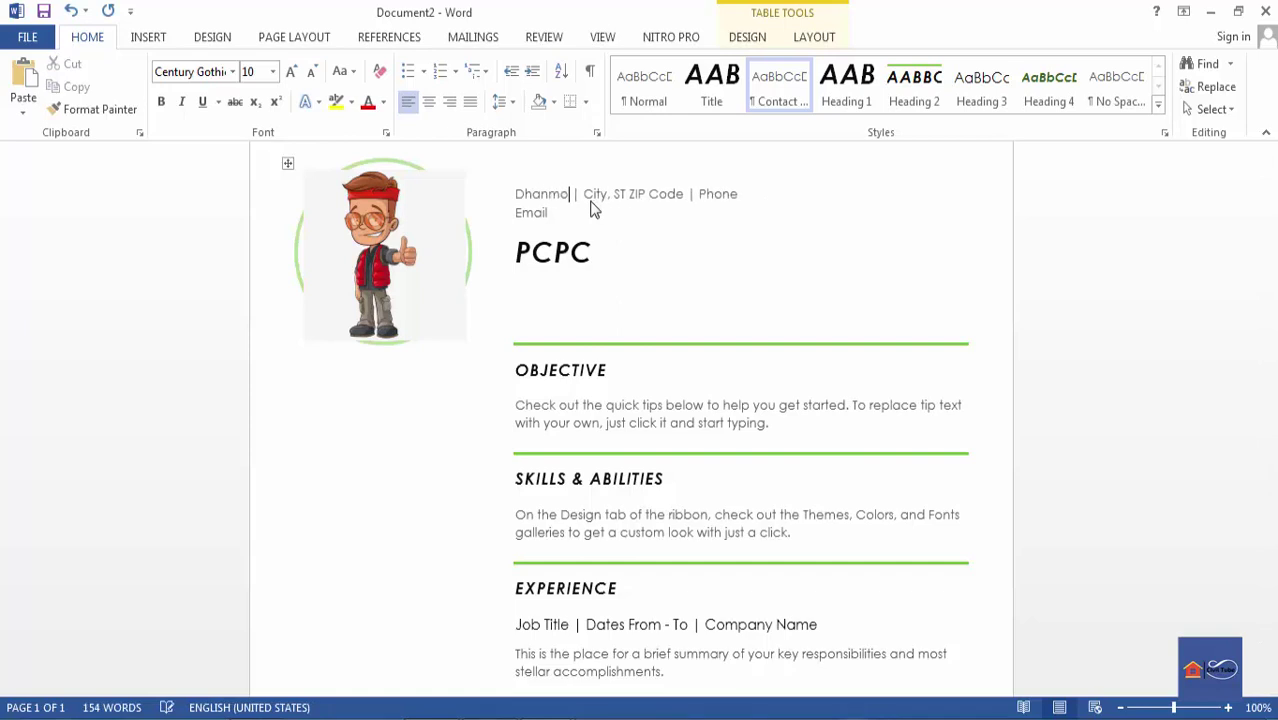
type("di, dha")
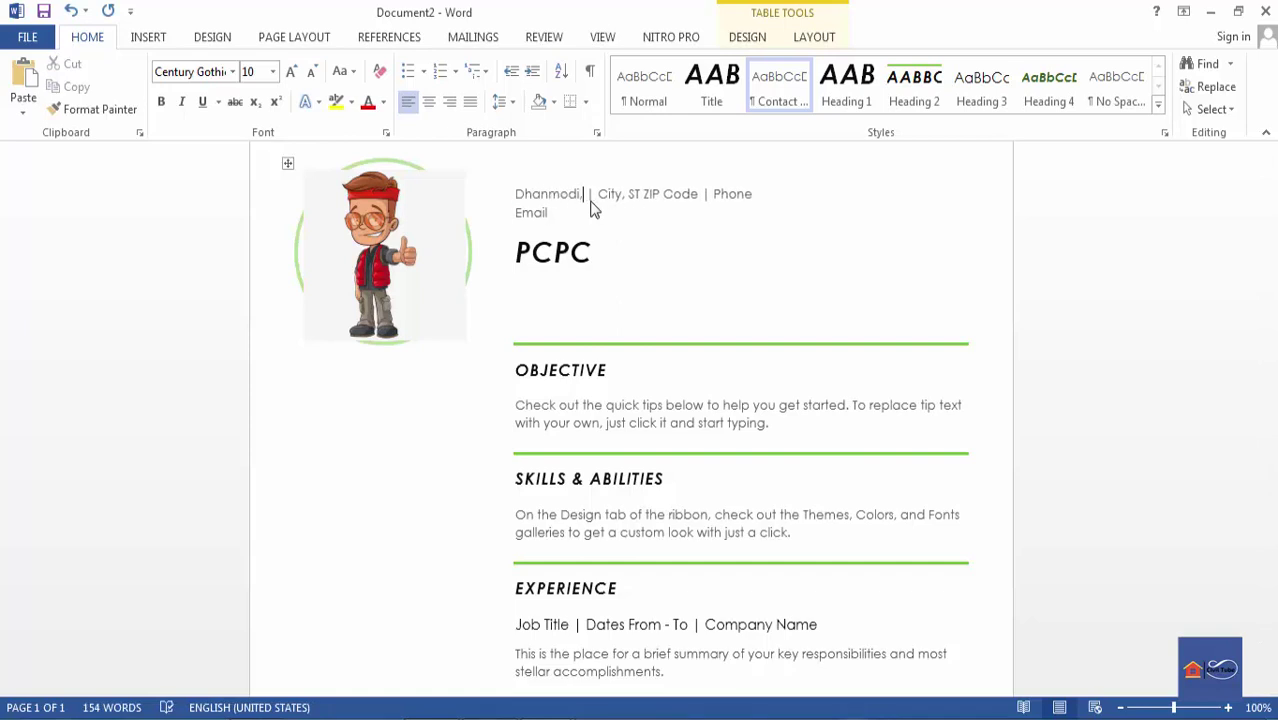
type("ka")
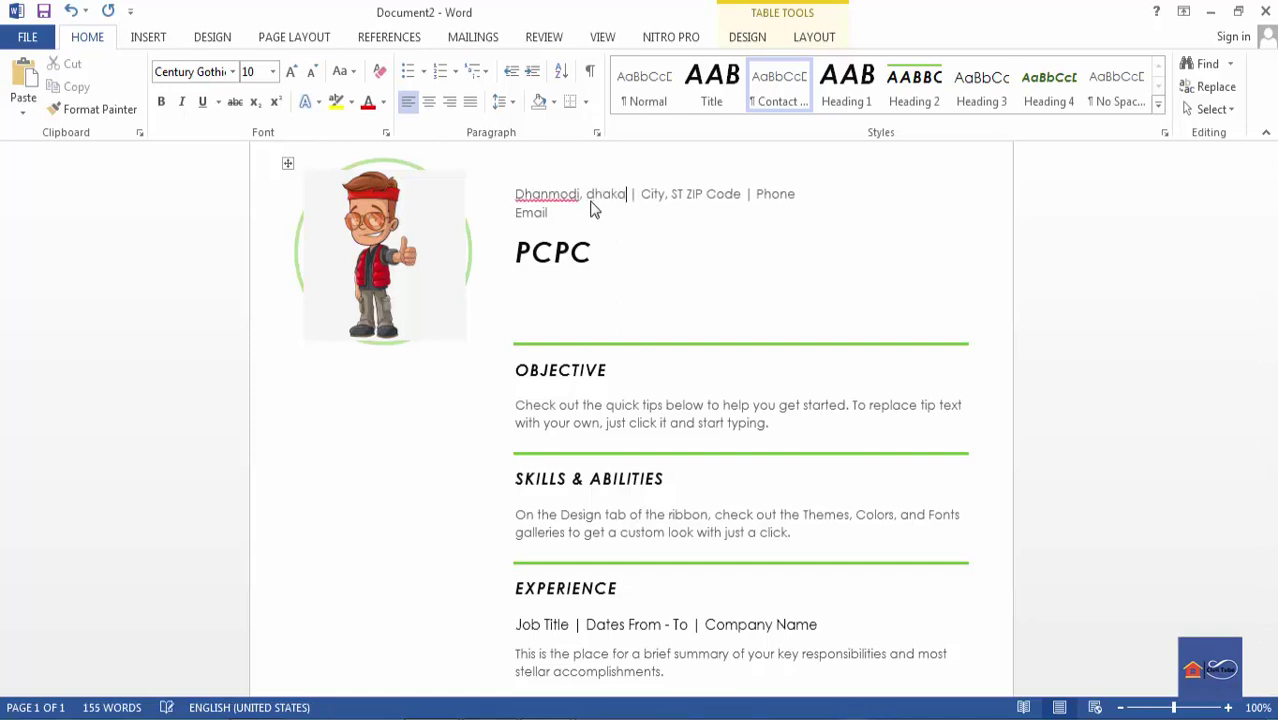
left_click(658, 198)
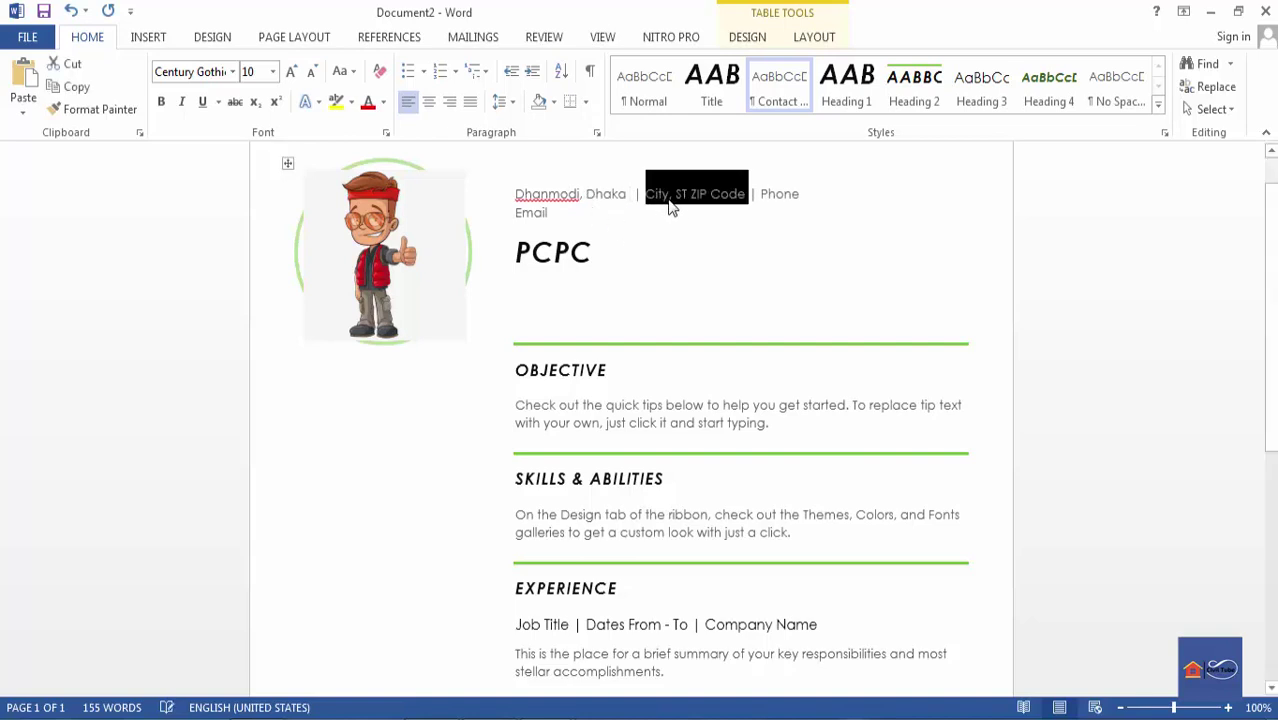
left_click(679, 234)
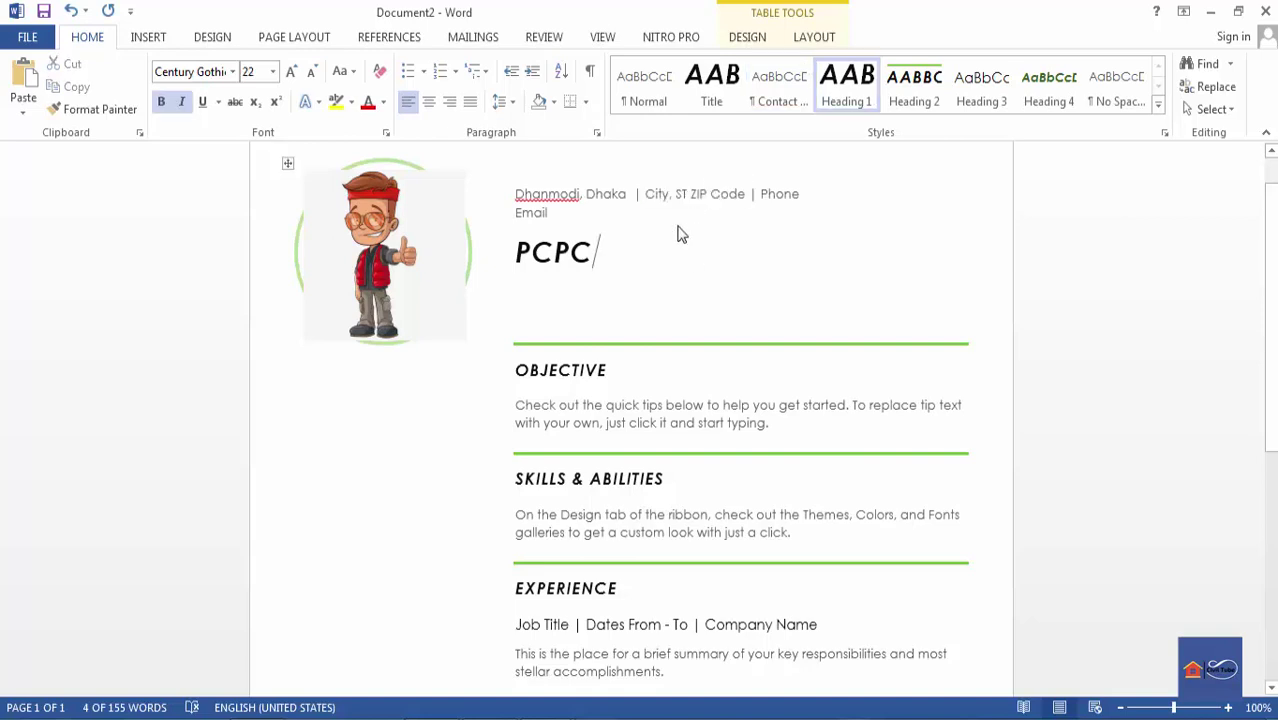
left_click(667, 197)
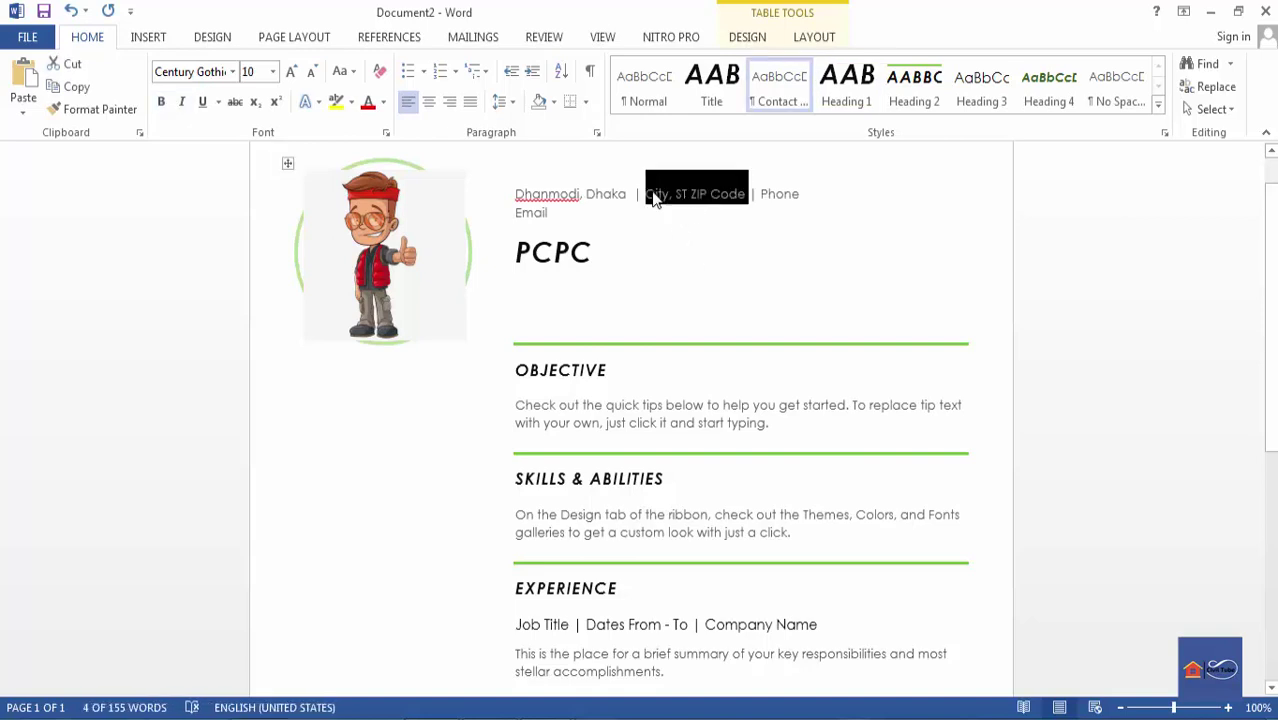
type("Dhaka")
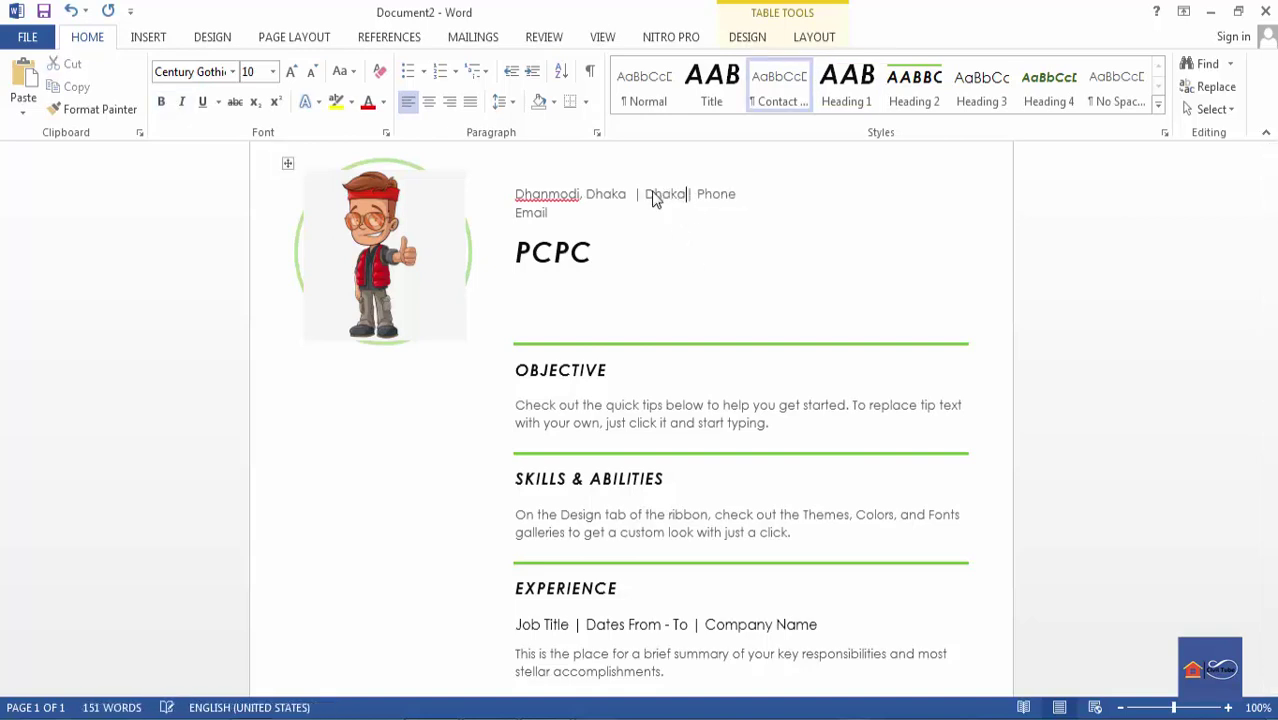
type(", 2100")
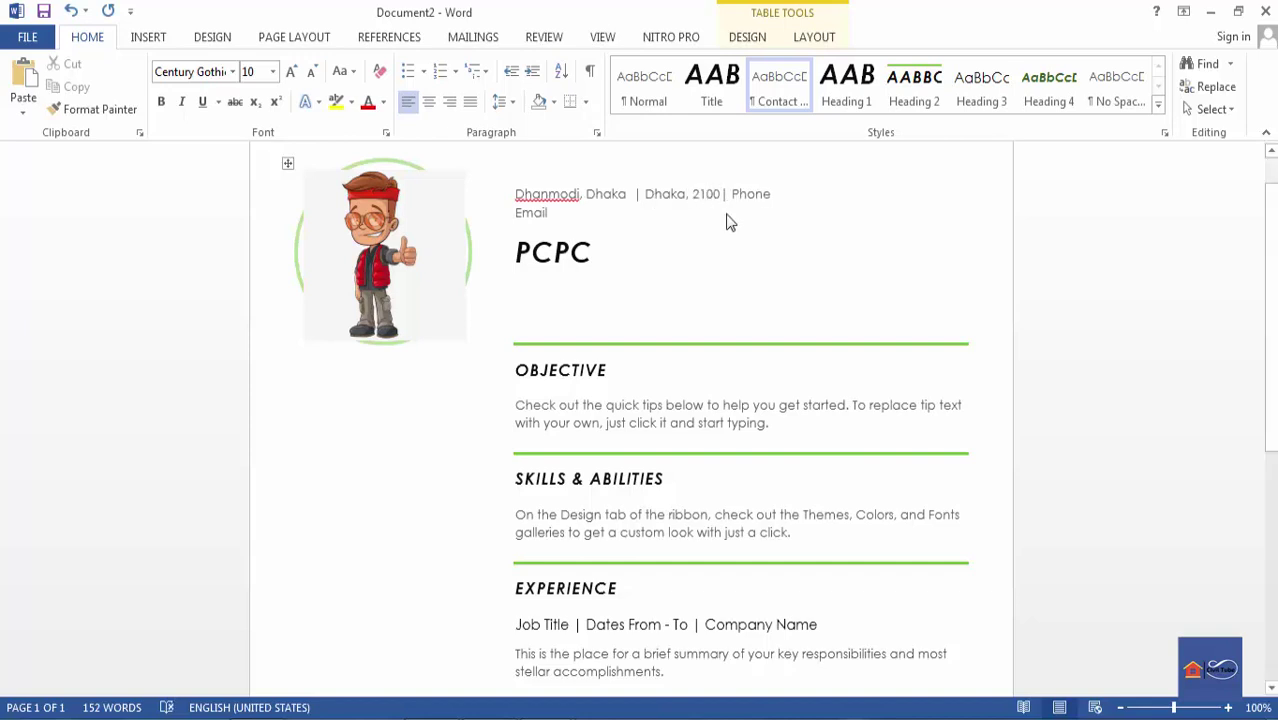
- Enter the phone number and e-mail address in the Phone and Email placeholders
left_click(740, 196)
type("01")
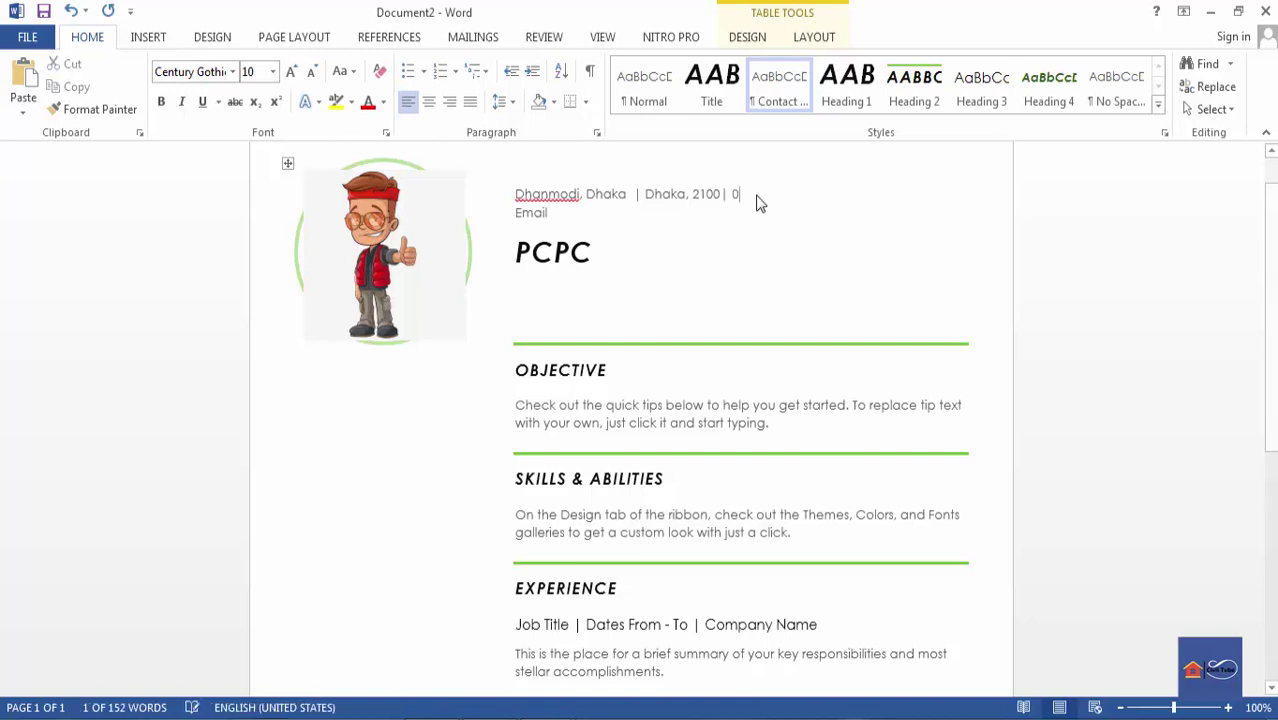
type("7xxxx")
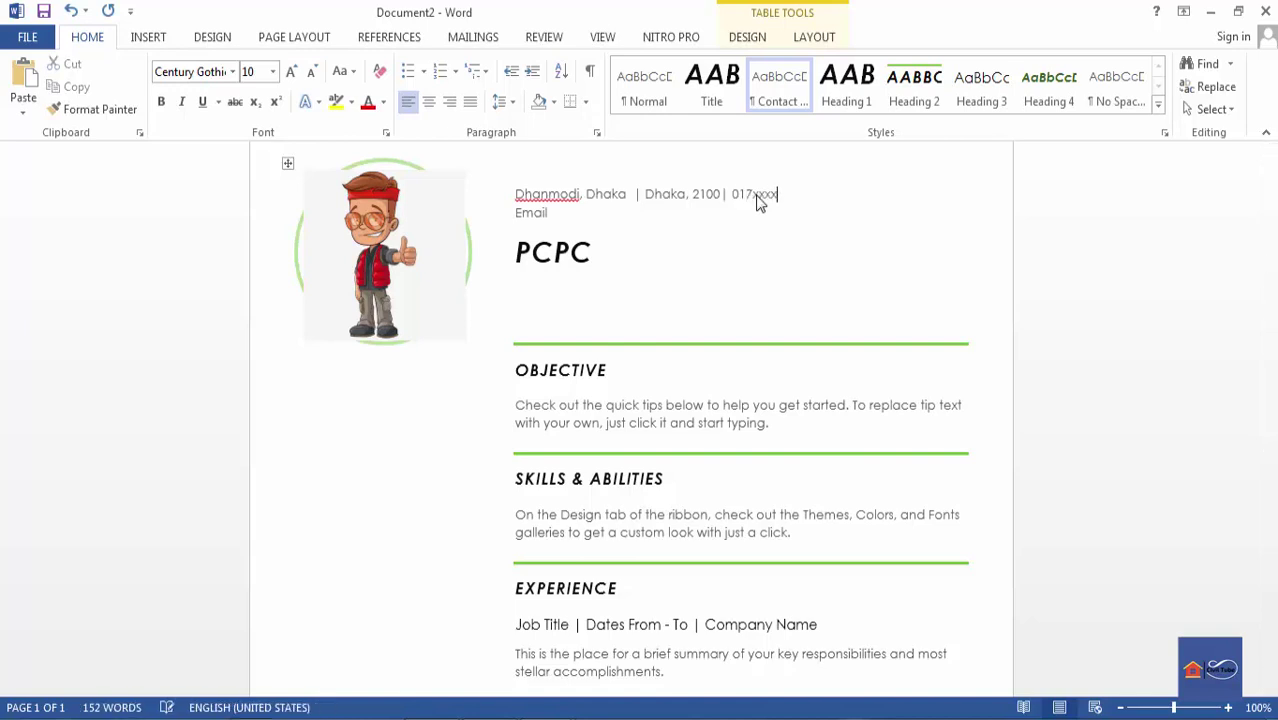
type("xx")
left_click(540, 217)
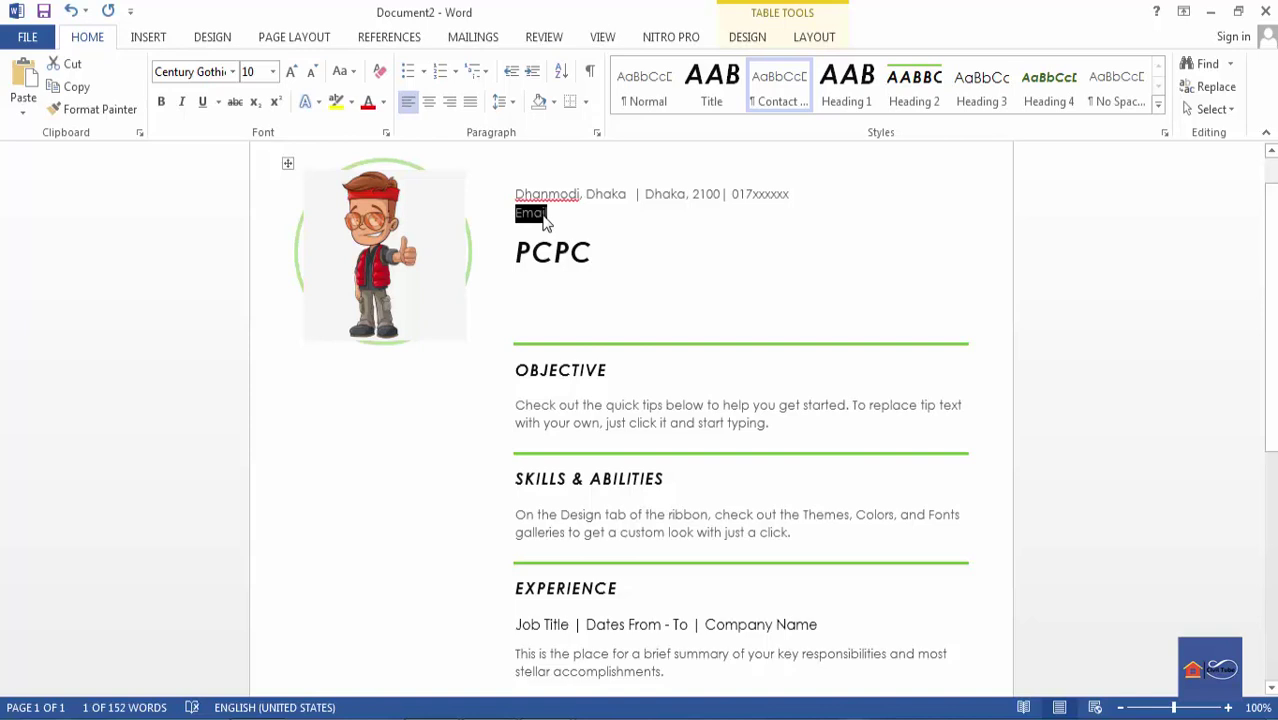
type("as")
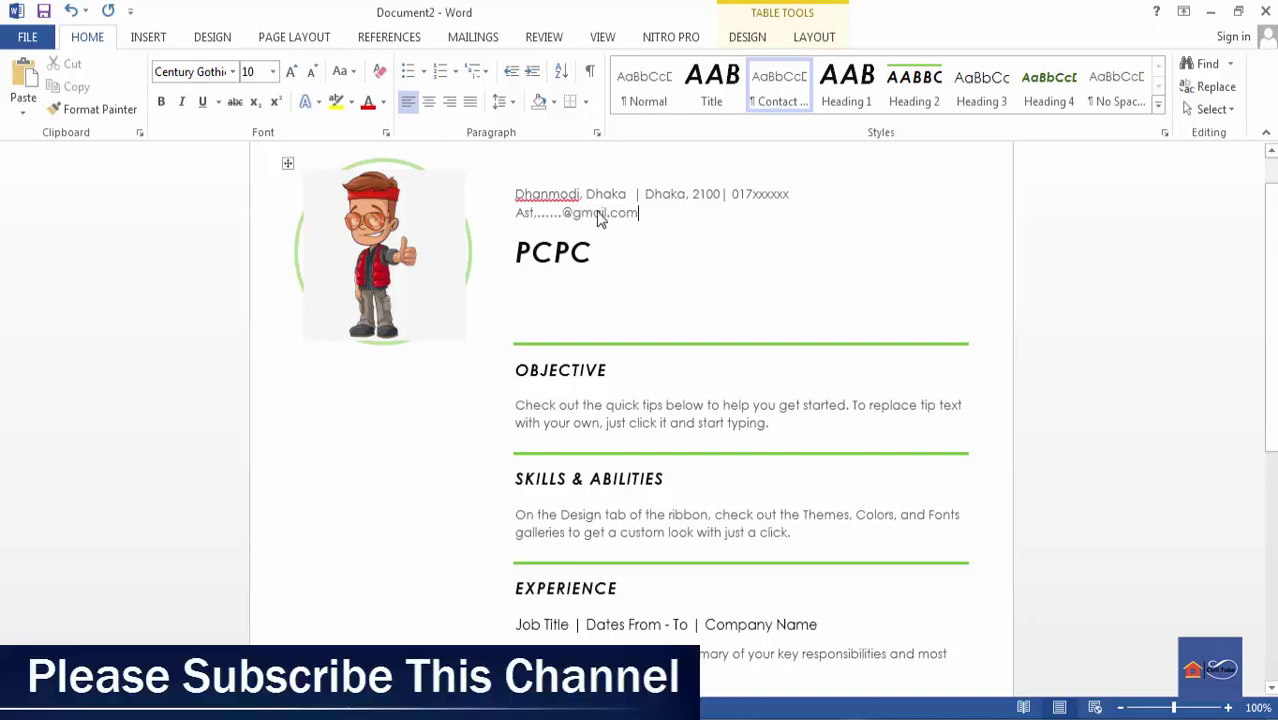
- Type the applicant's name over the PCPC heading text
left_click(582, 258)
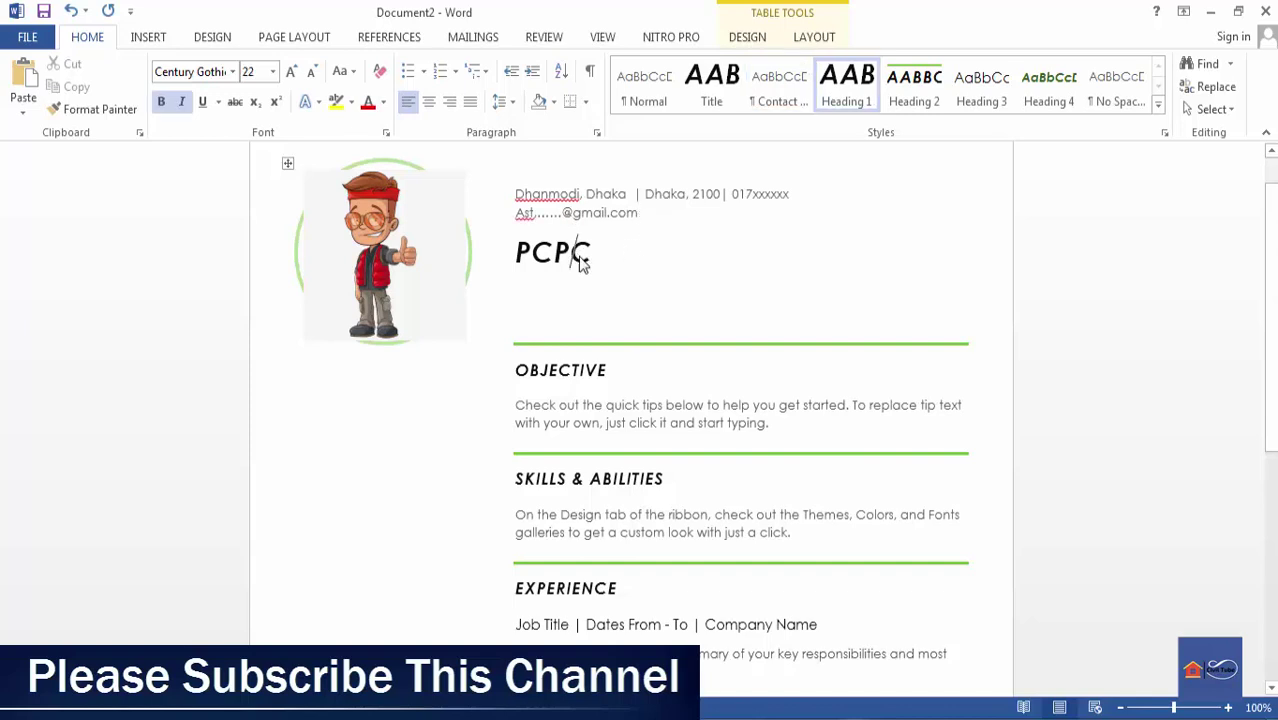
left_click_drag(591, 266, 520, 264)
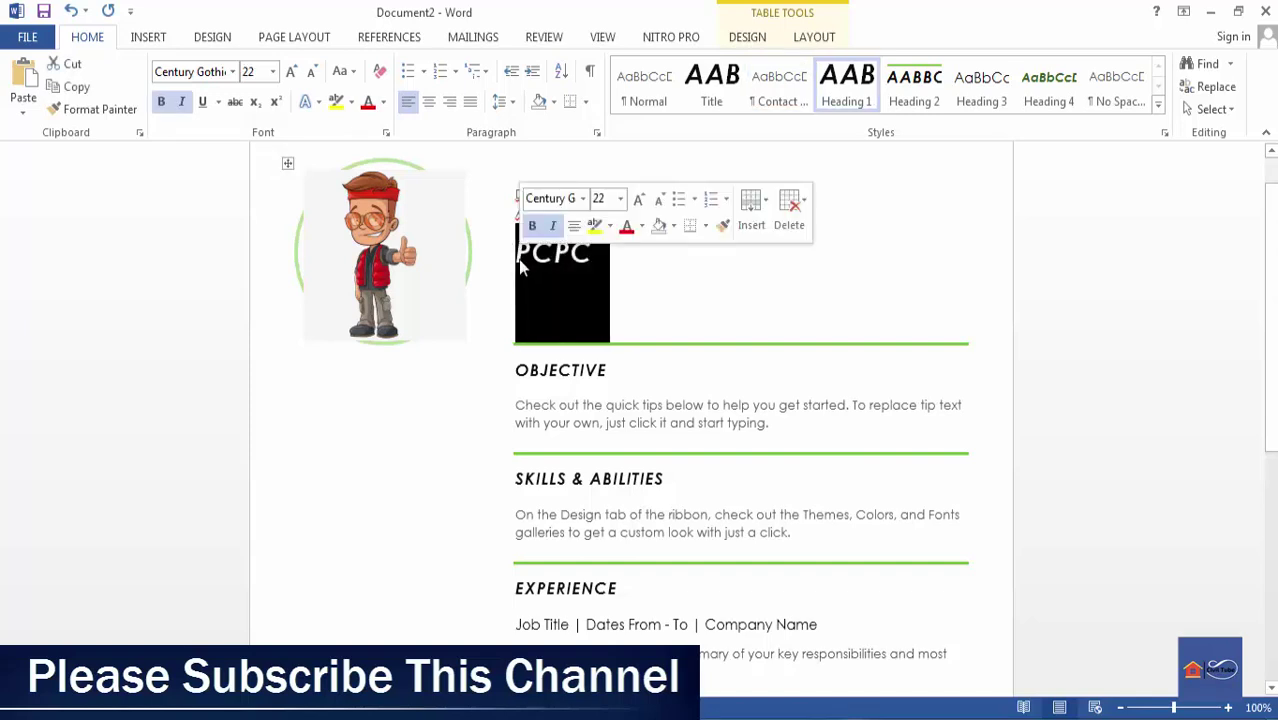
type("MD")
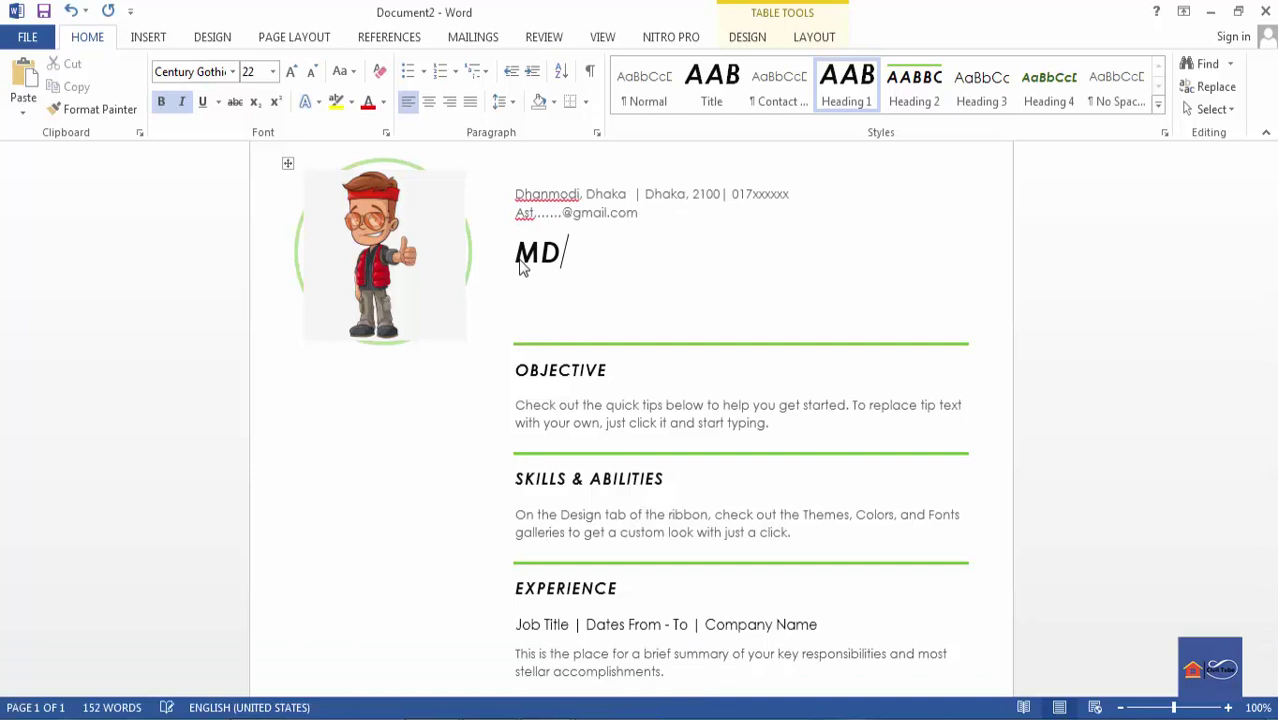
type(": ASXXXXX")
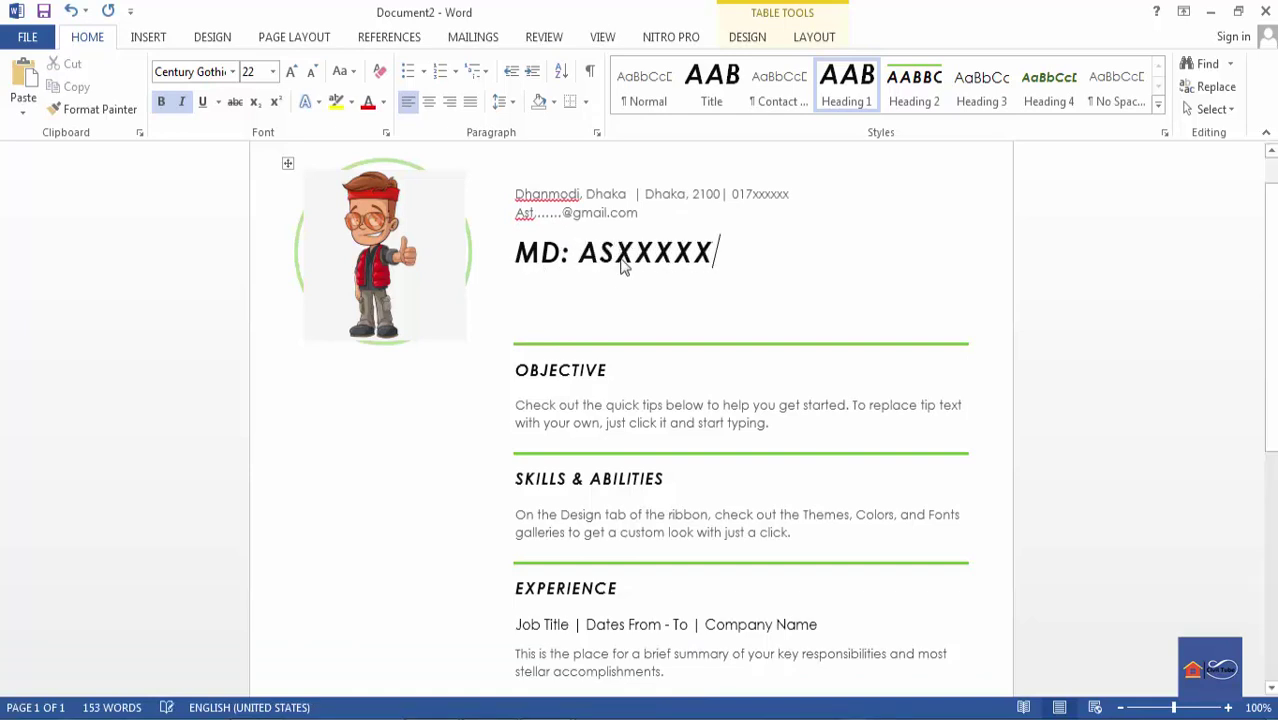
scroll(668, 276, "down", 2)
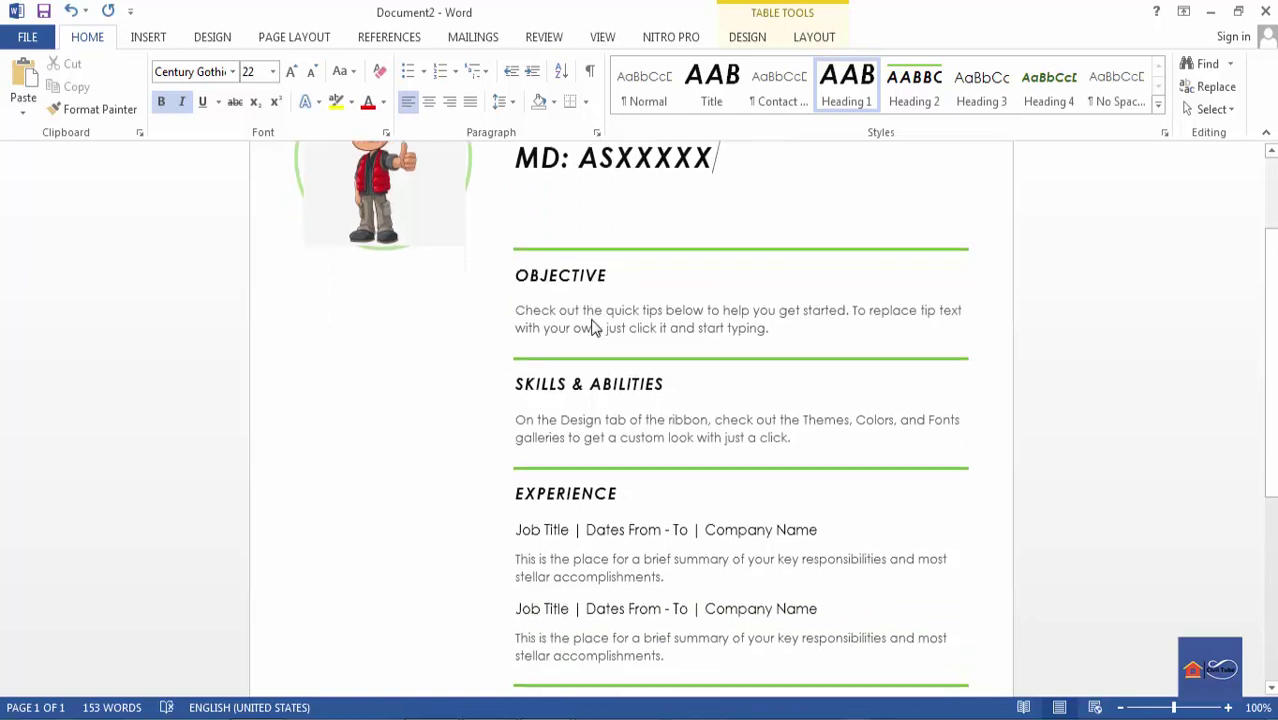
left_click(527, 318)
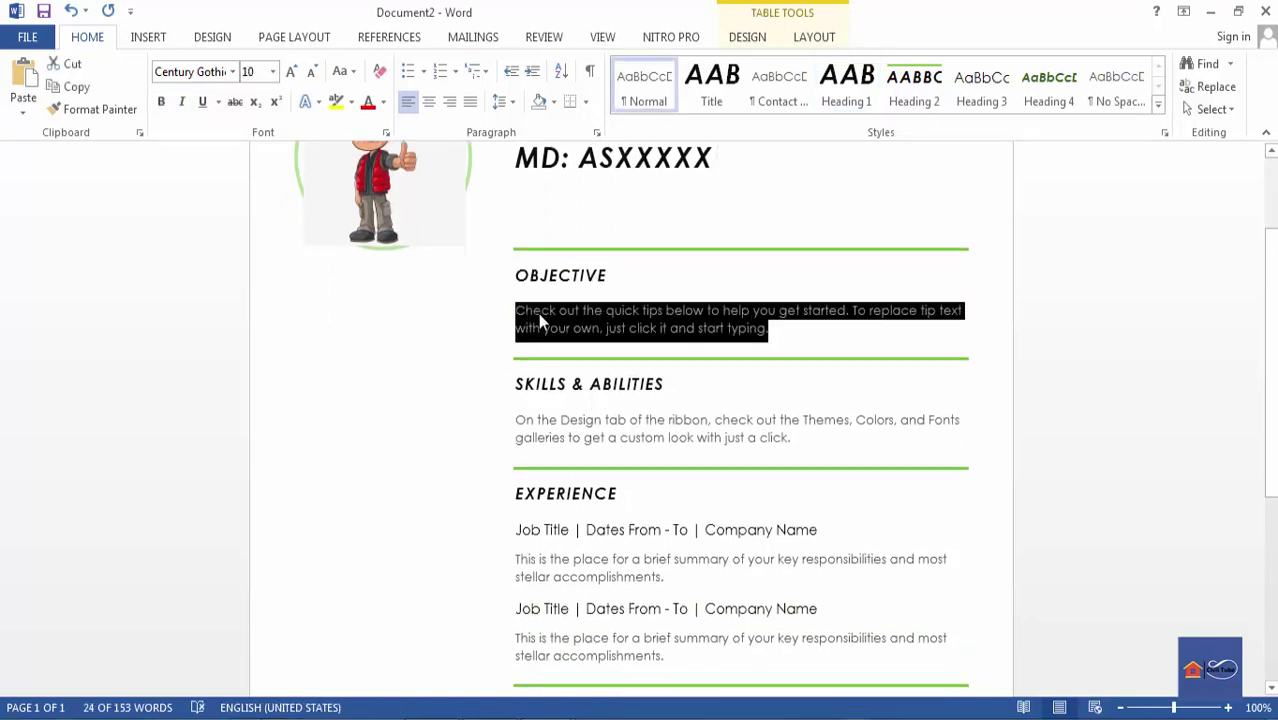
double_click(568, 277)
scroll(562, 337, "up", 3)
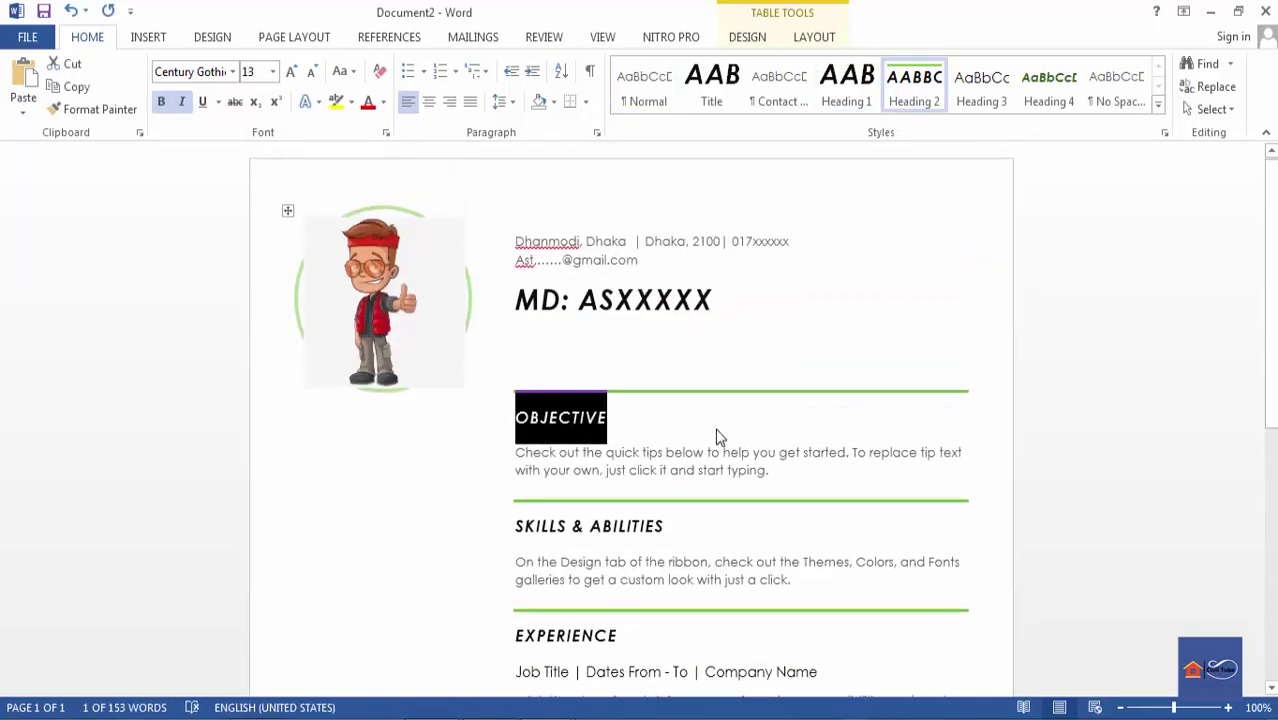
left_click(670, 472)
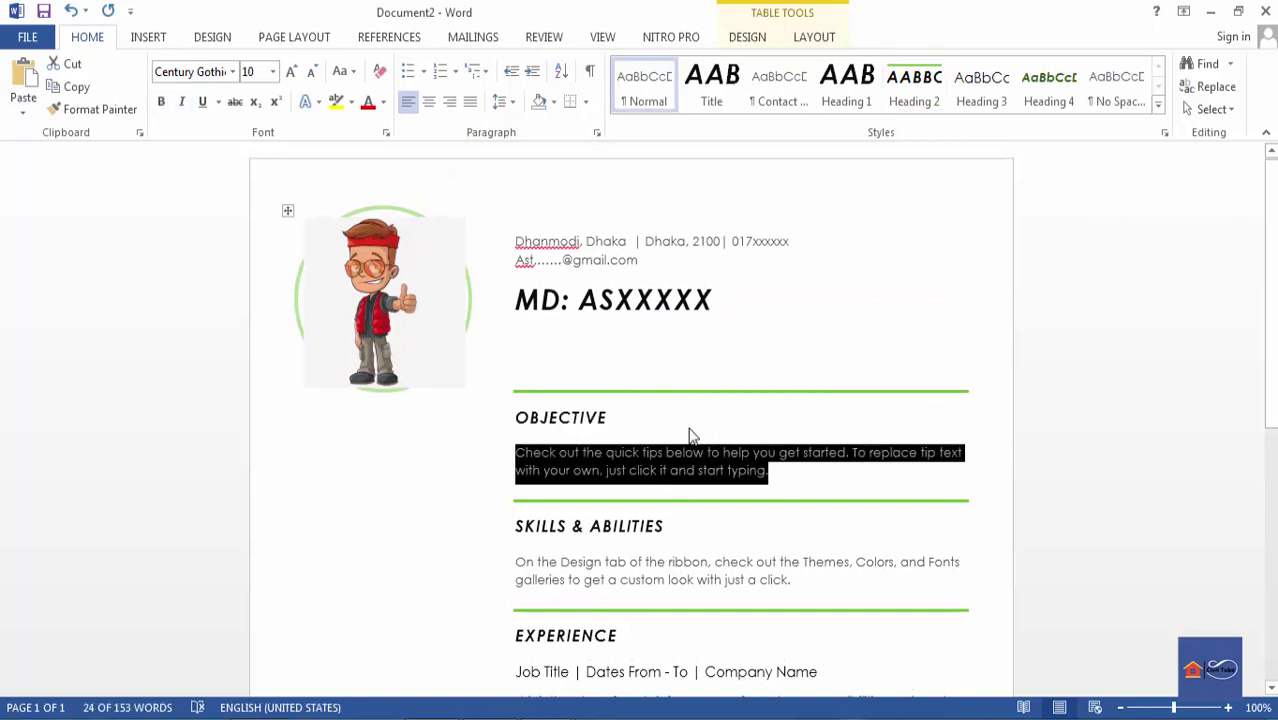
scroll(689, 435, "down", 3)
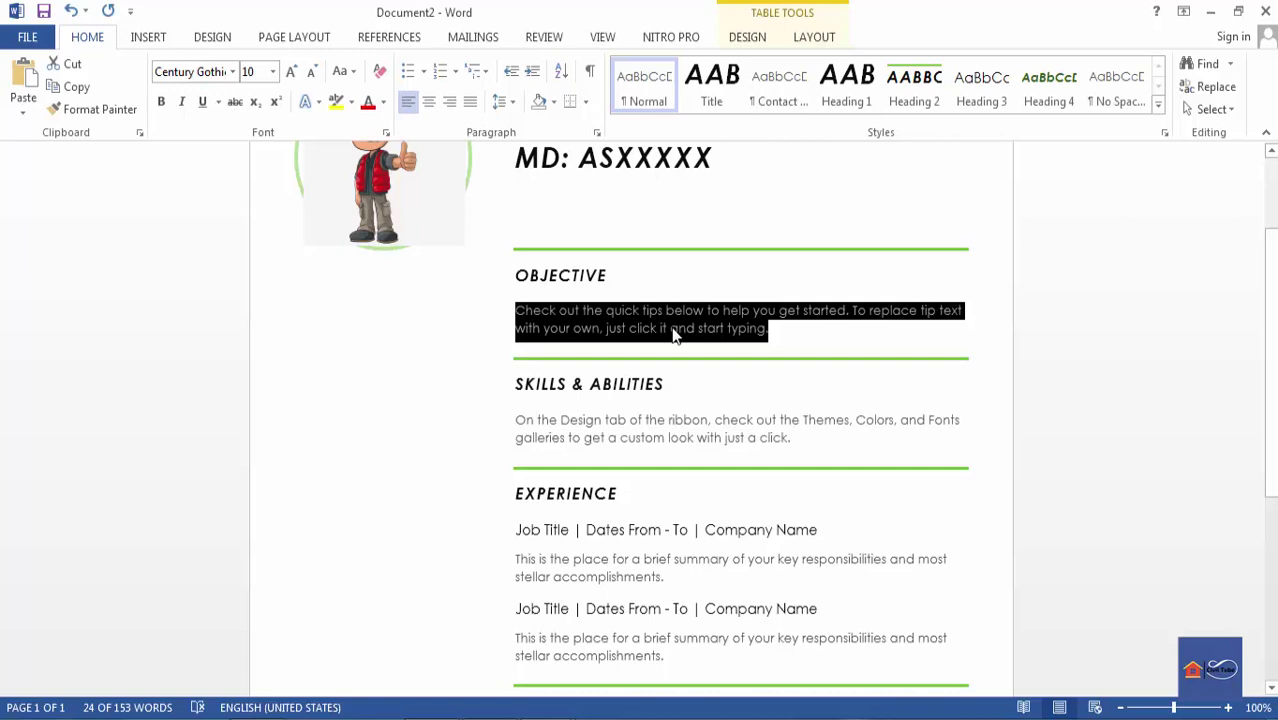
key("alt+Tab")
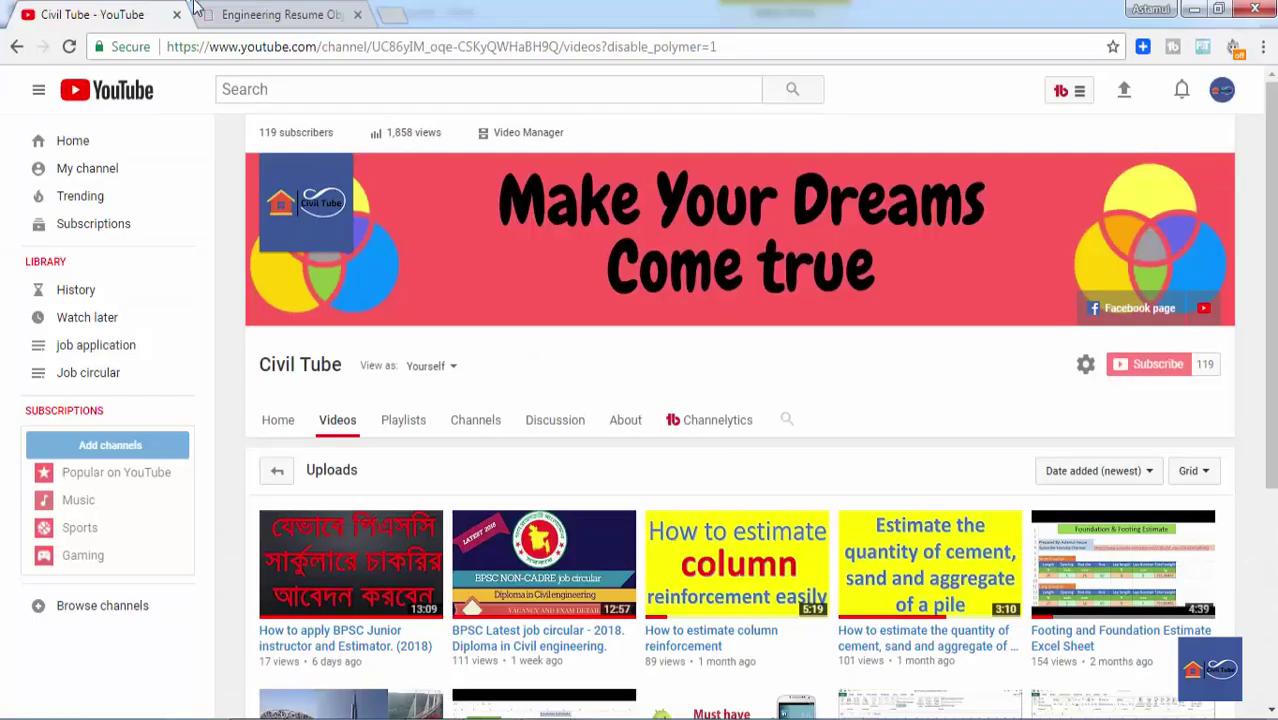
- Go to the Engineering Resume Objectives tab and scroll through the sample objectives
left_click(280, 12)
scroll(455, 318, "up", 5)
scroll(470, 331, "down", 4)
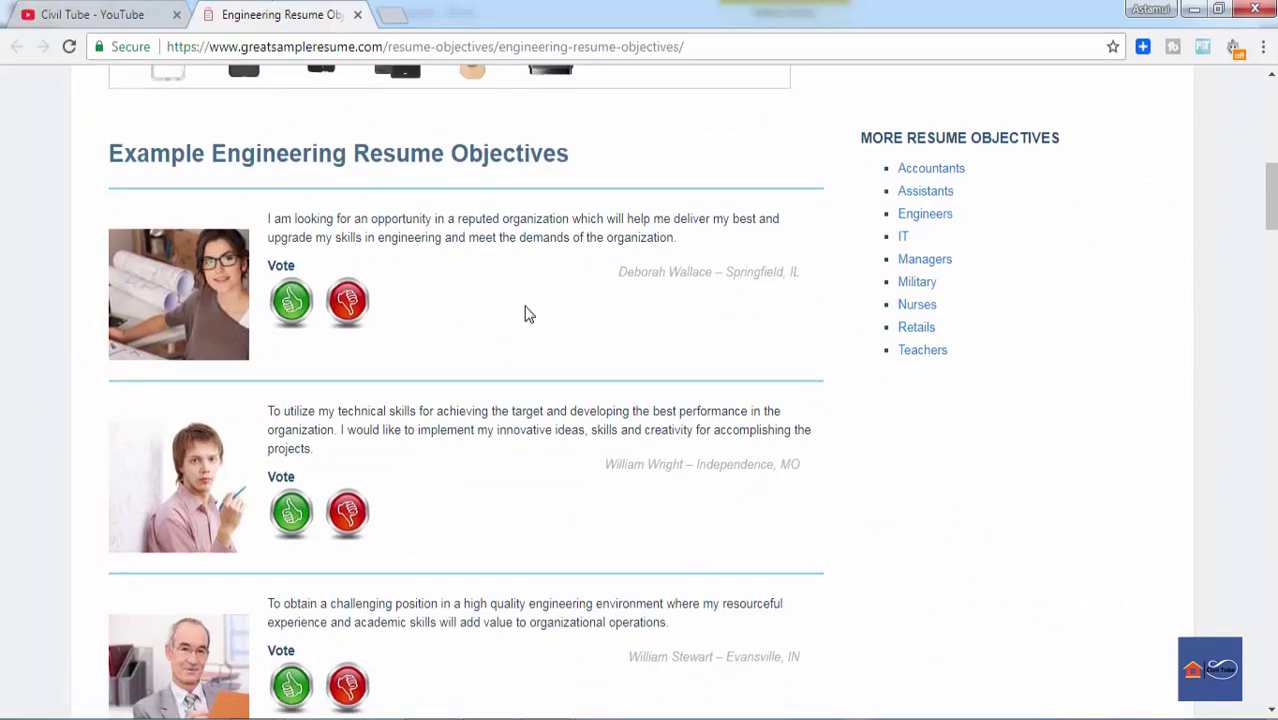
scroll(528, 315, "down", 13)
scroll(528, 315, "down", 10)
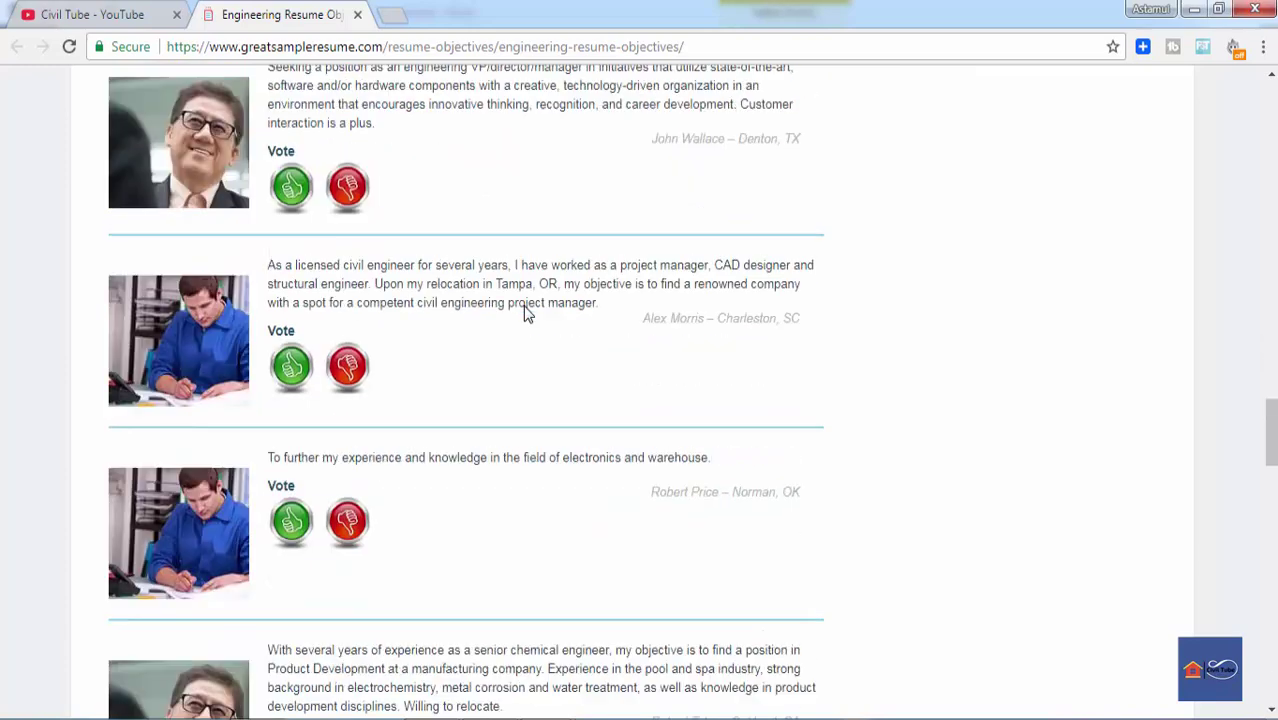
scroll(528, 315, "up", 10)
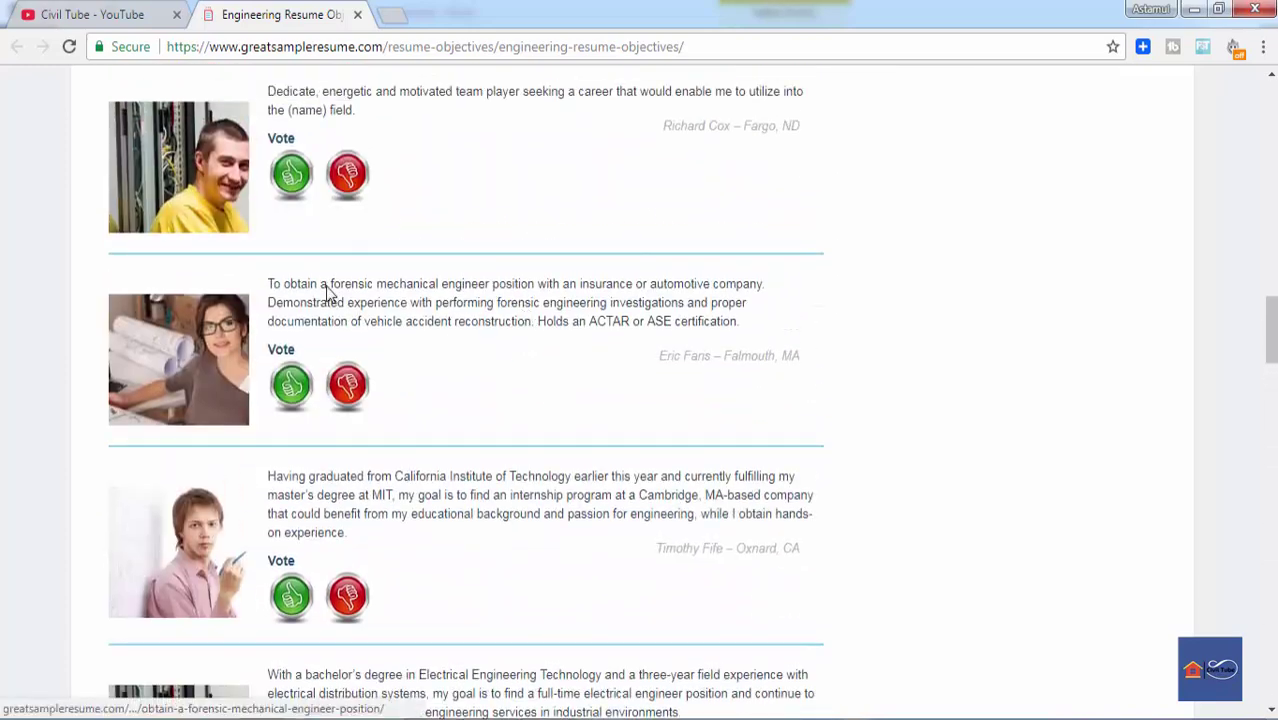
scroll(340, 298, "up", 2)
scroll(305, 308, "up", 2)
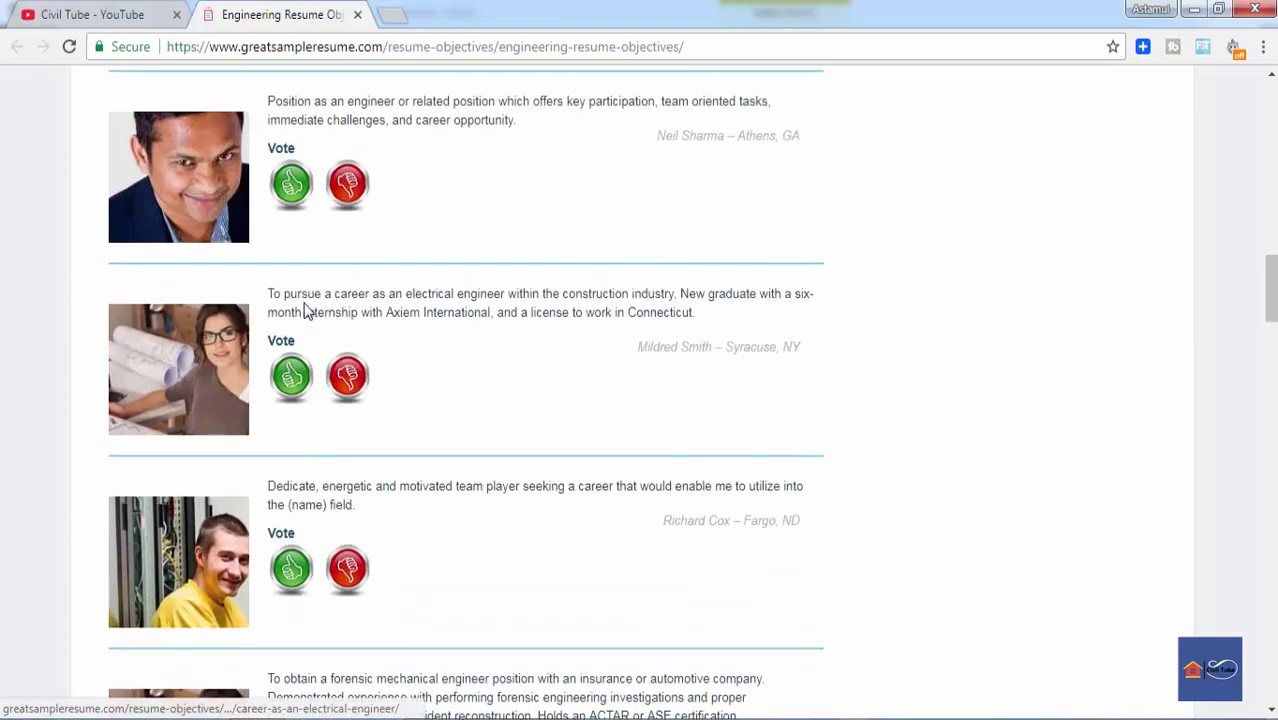
scroll(622, 302, "up", 3)
scroll(343, 278, "up", 11)
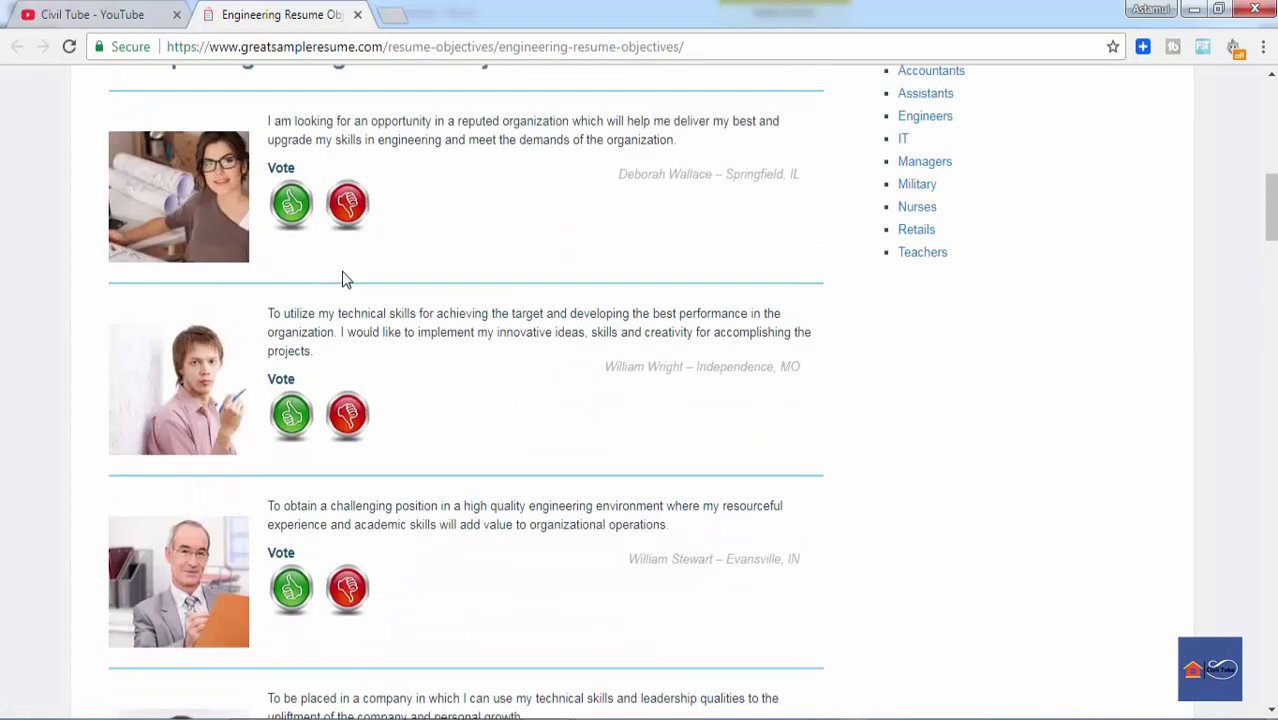
scroll(338, 272, "down", 7)
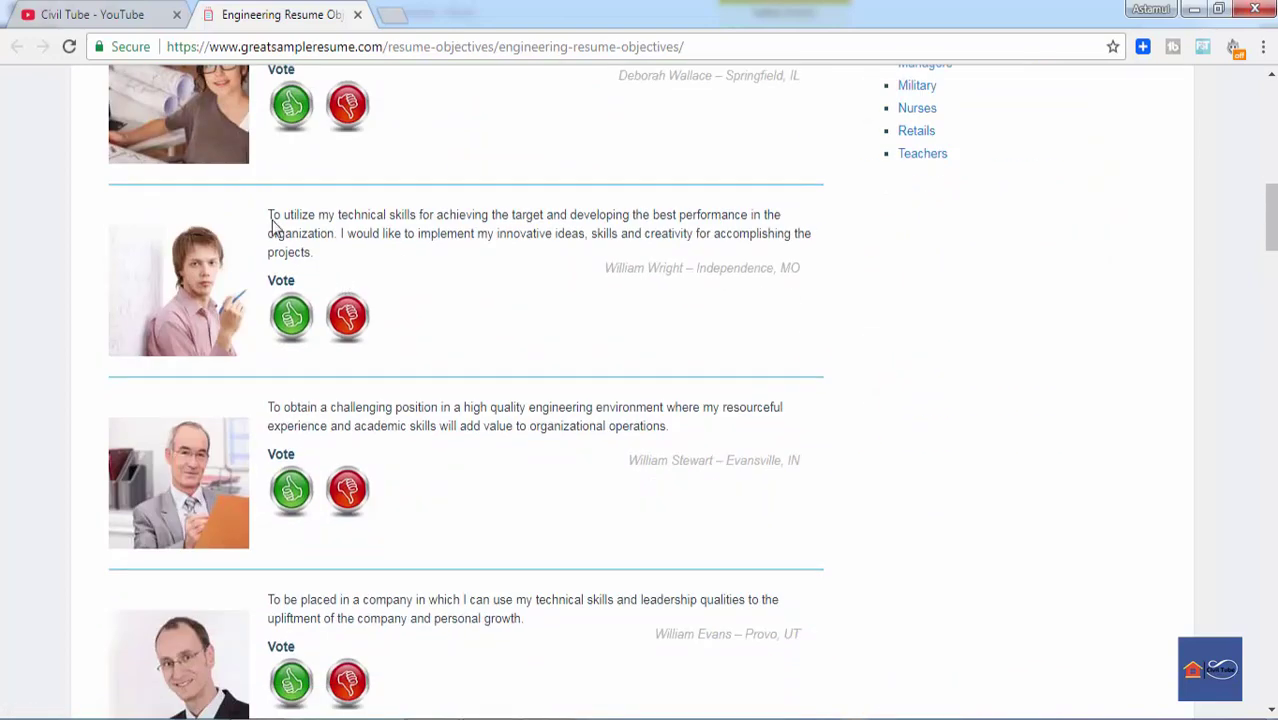
- Copy the objective about using technical skills and innovative ideas to accomplish projects
left_click_drag(268, 214, 337, 251)
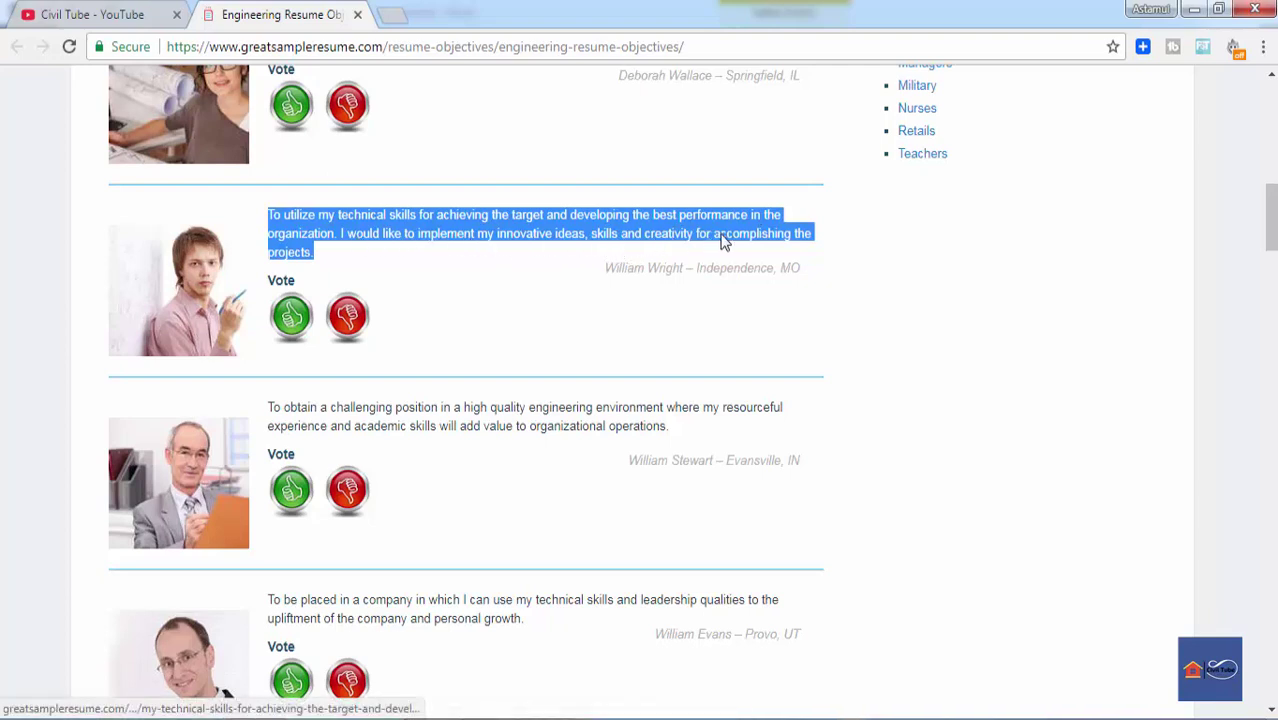
right_click(529, 230)
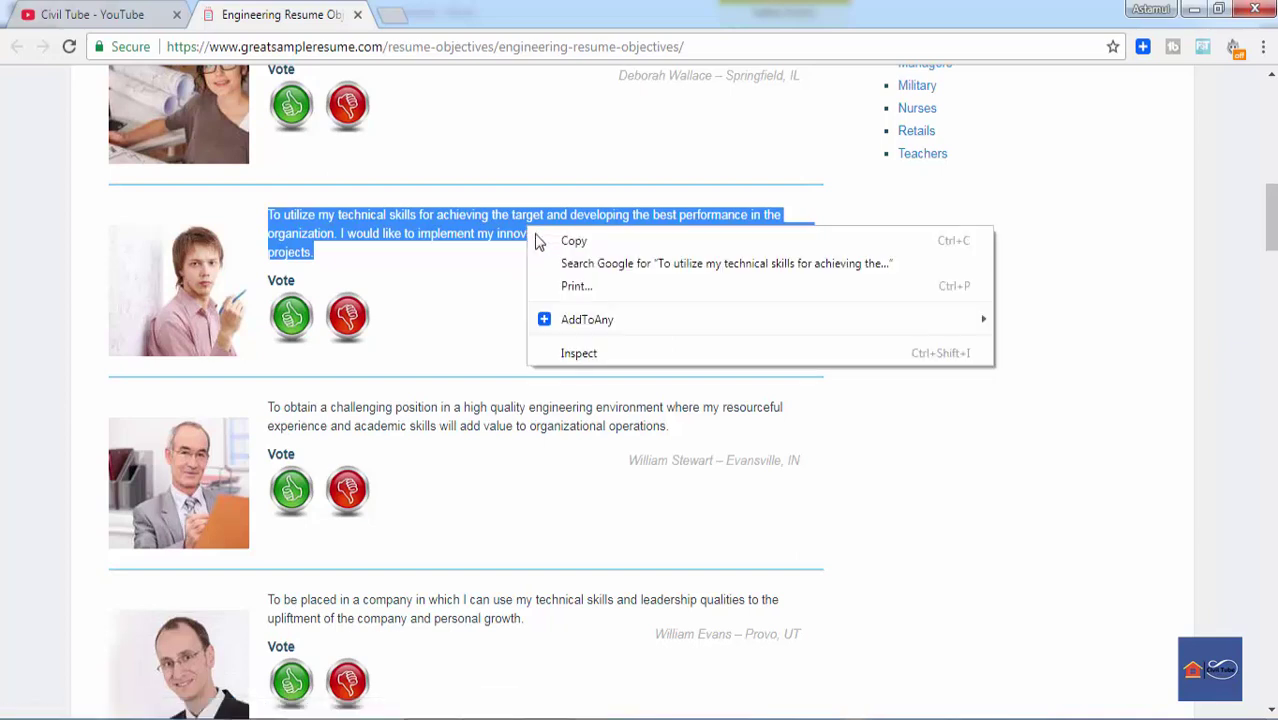
left_click(575, 245)
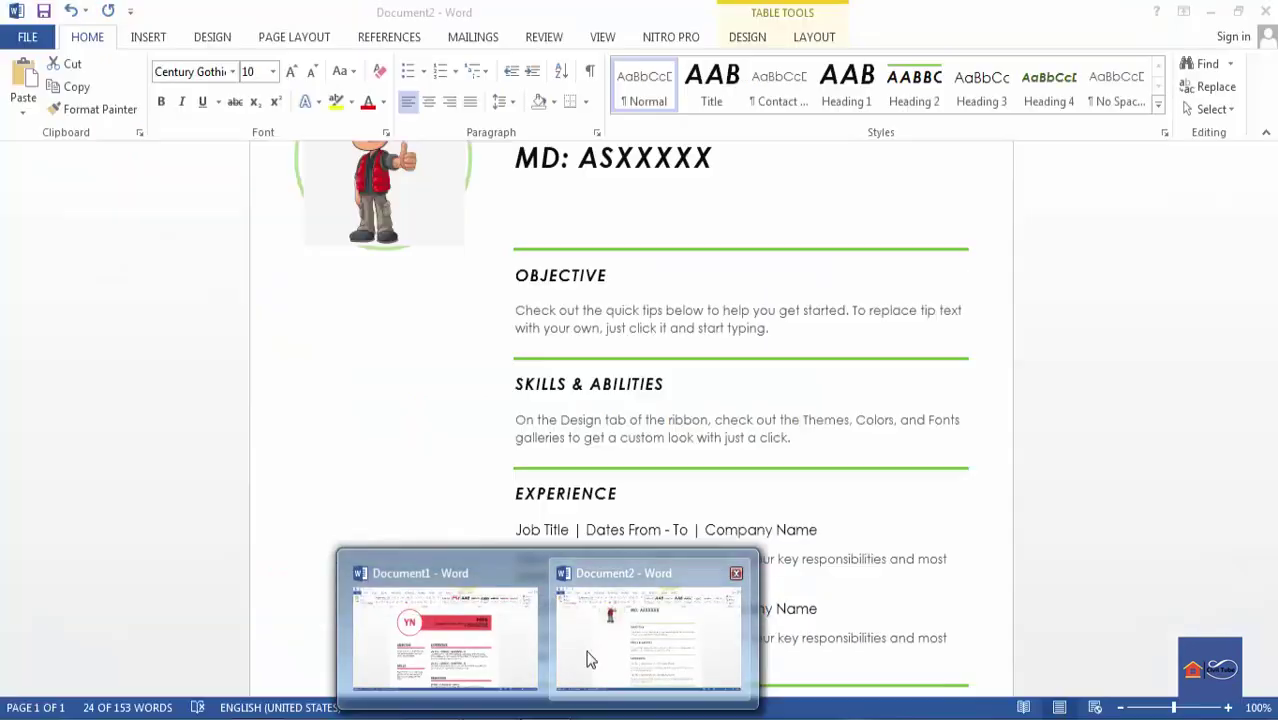
- Paste the copied objective over the Objective placeholder and select the pasted paragraph
left_click(588, 659)
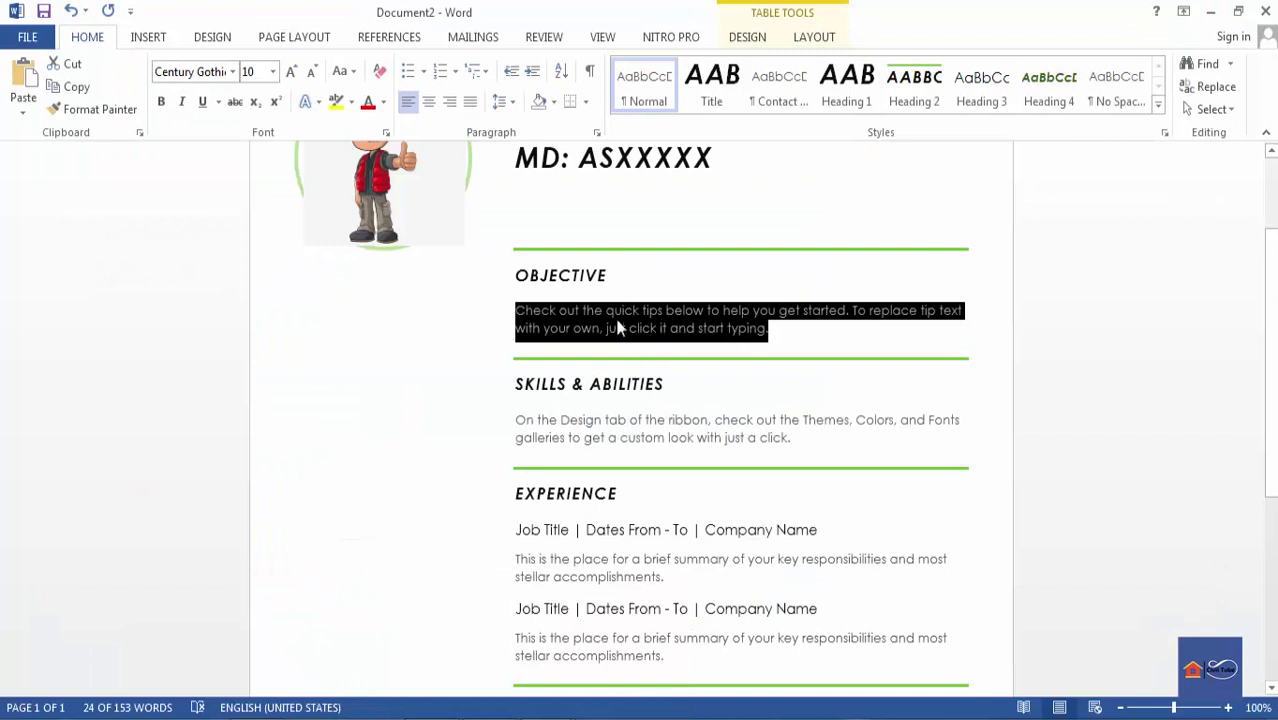
key("ctrl+v")
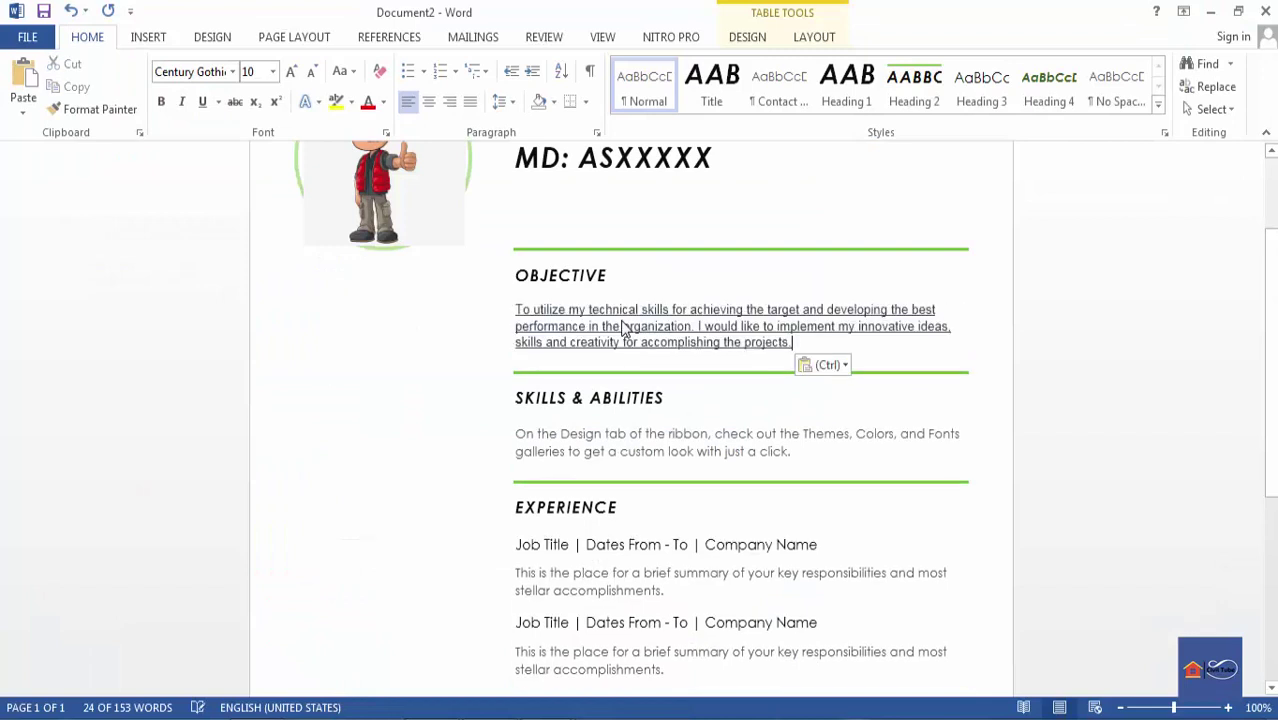
triple_click(881, 451)
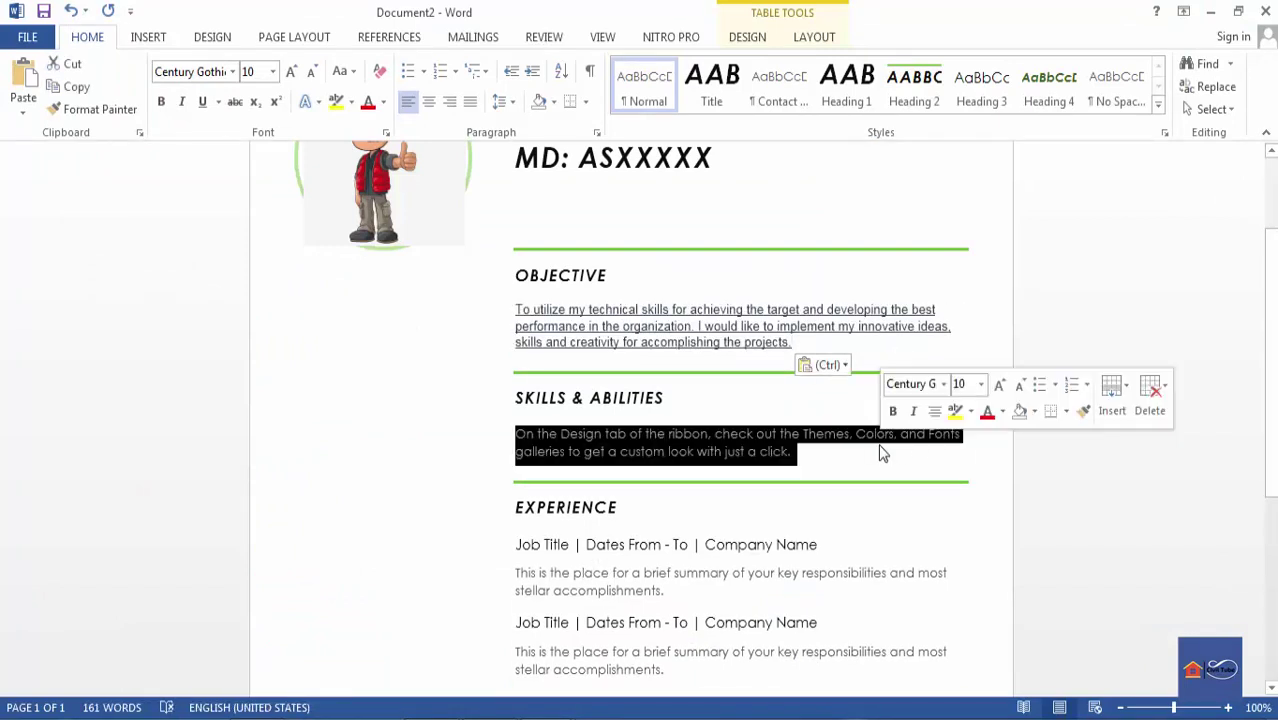
left_click(692, 342)
left_click_drag(770, 348, 515, 313)
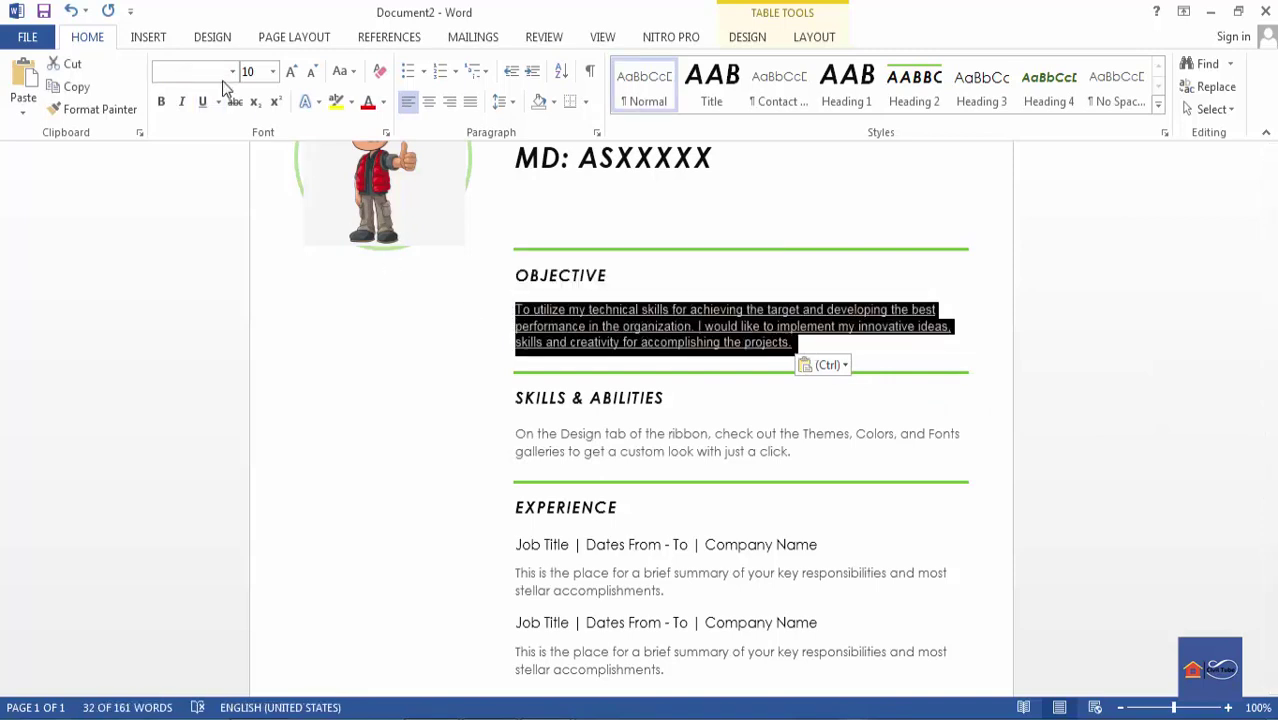
triple_click(628, 451)
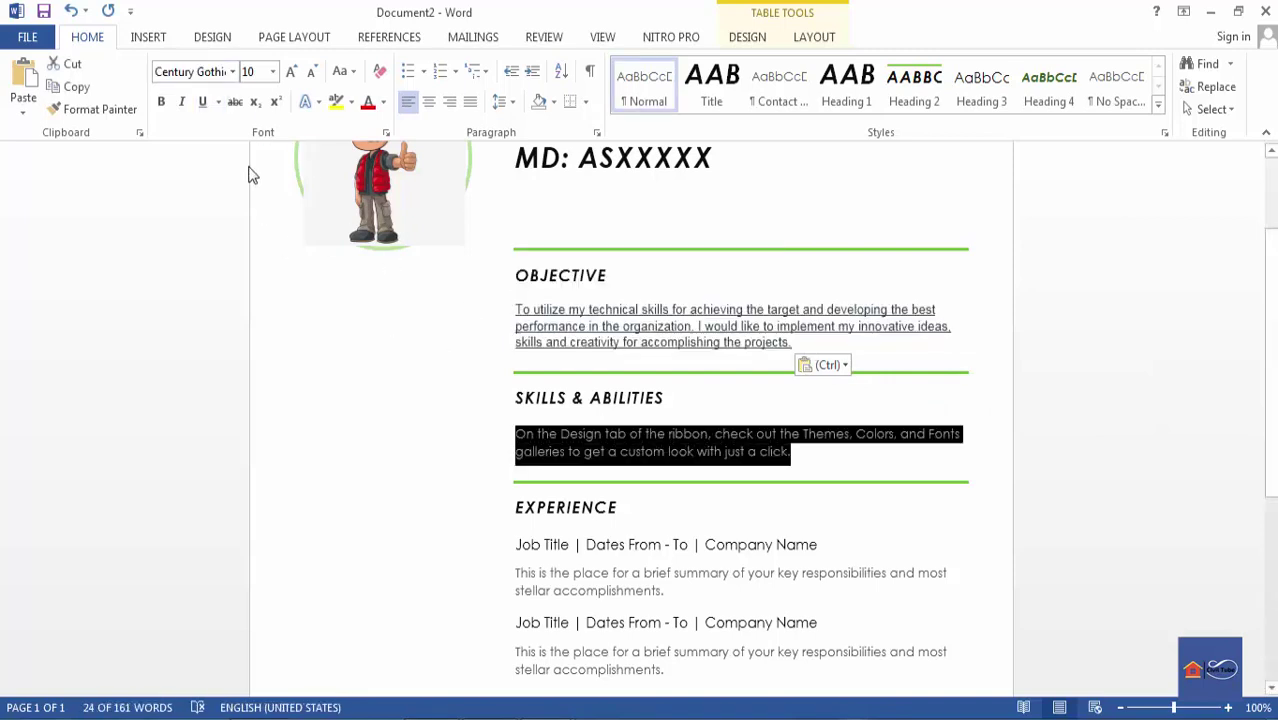
left_click(676, 340)
left_click_drag(796, 348, 511, 314)
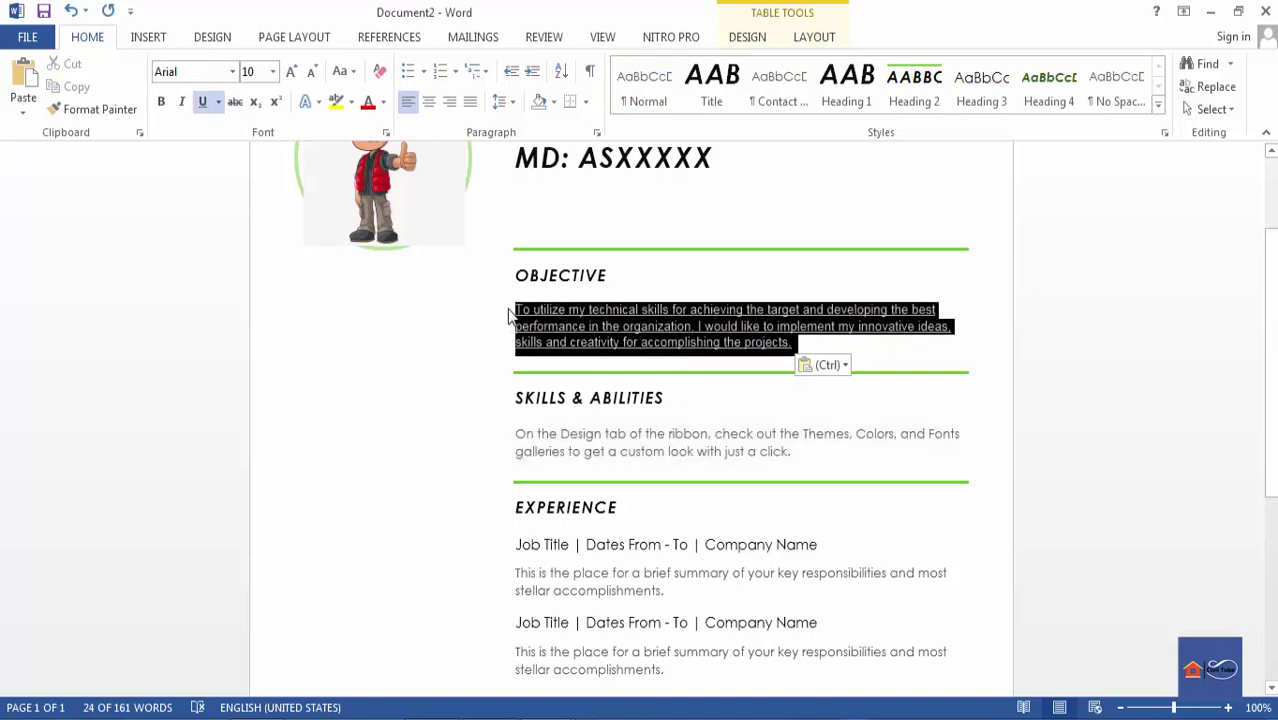
- Set the objective in Century Gothic (Body) and remove its underlining
left_click(233, 74)
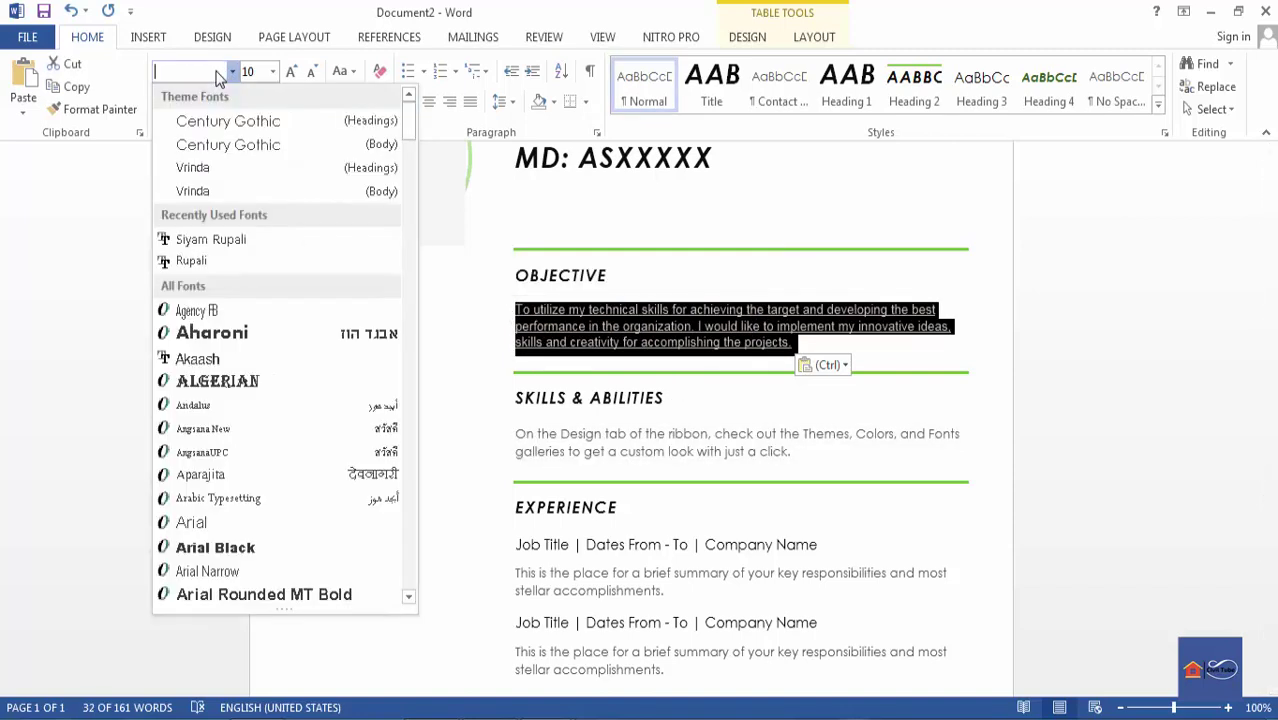
left_click(240, 150)
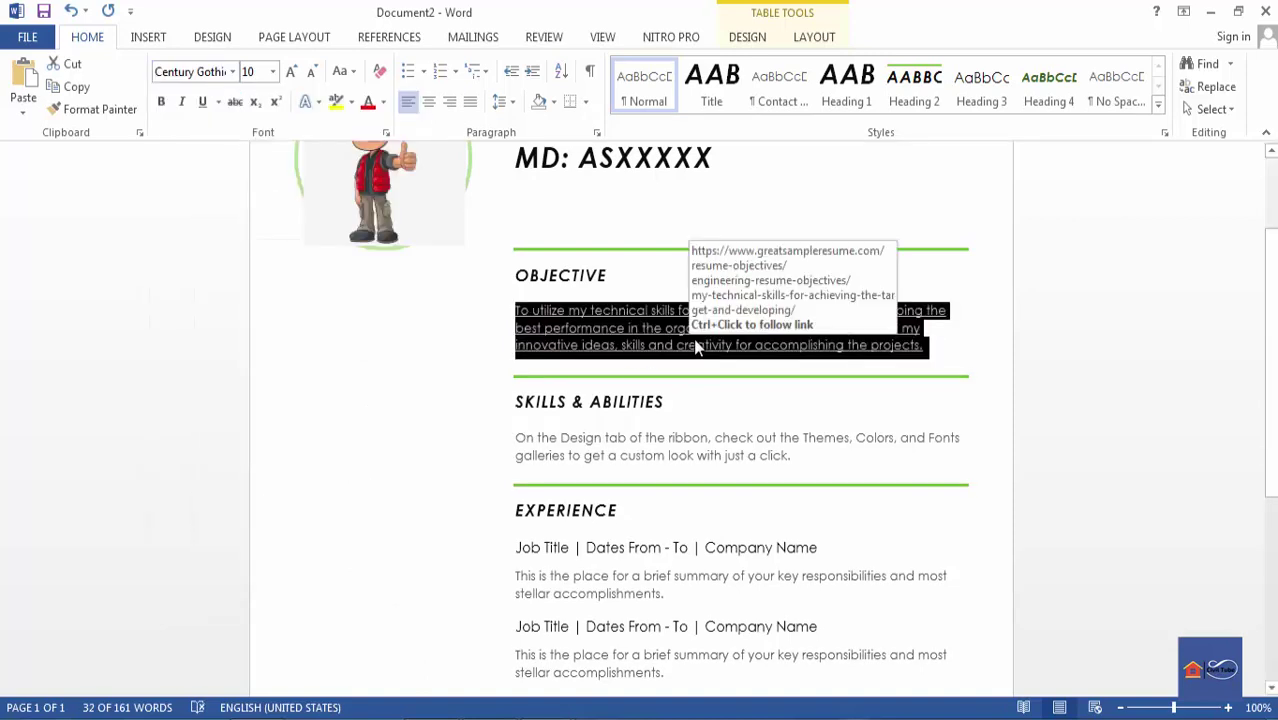
left_click(203, 103)
left_click(767, 390, "shift")
left_click(781, 350)
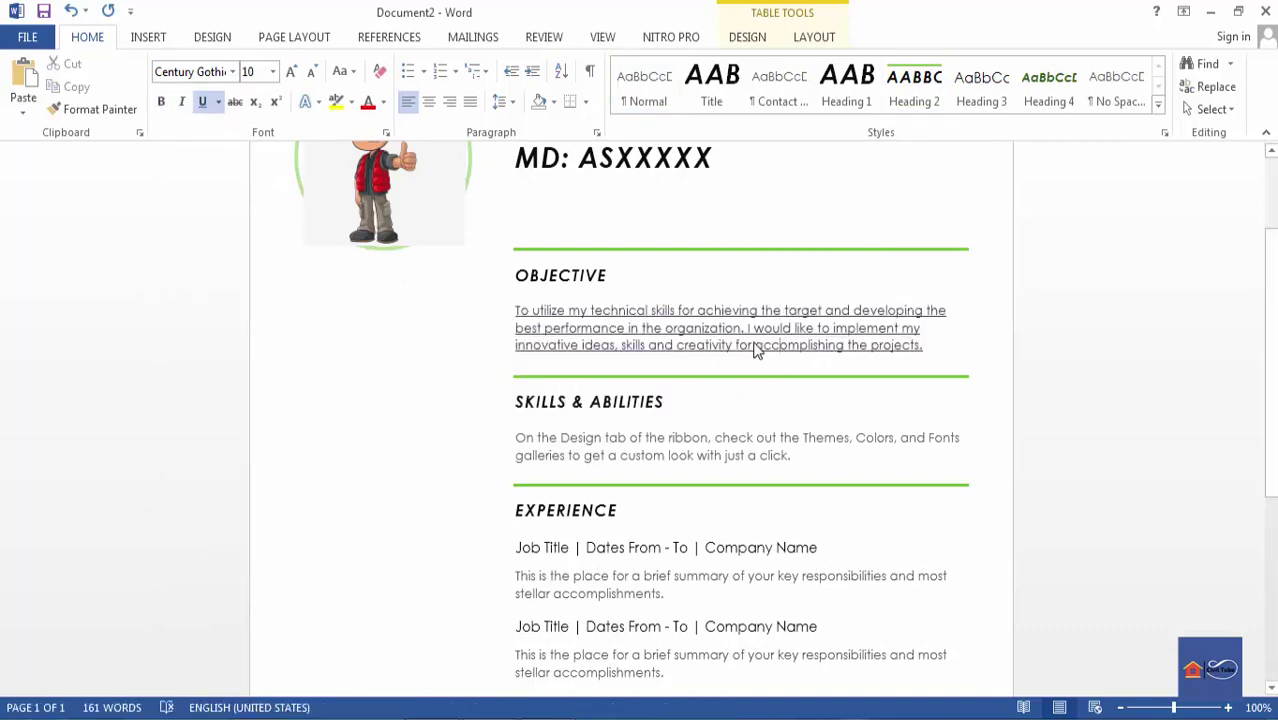
key("ctrl+a")
left_click(816, 349)
left_click_drag(822, 345, 515, 305)
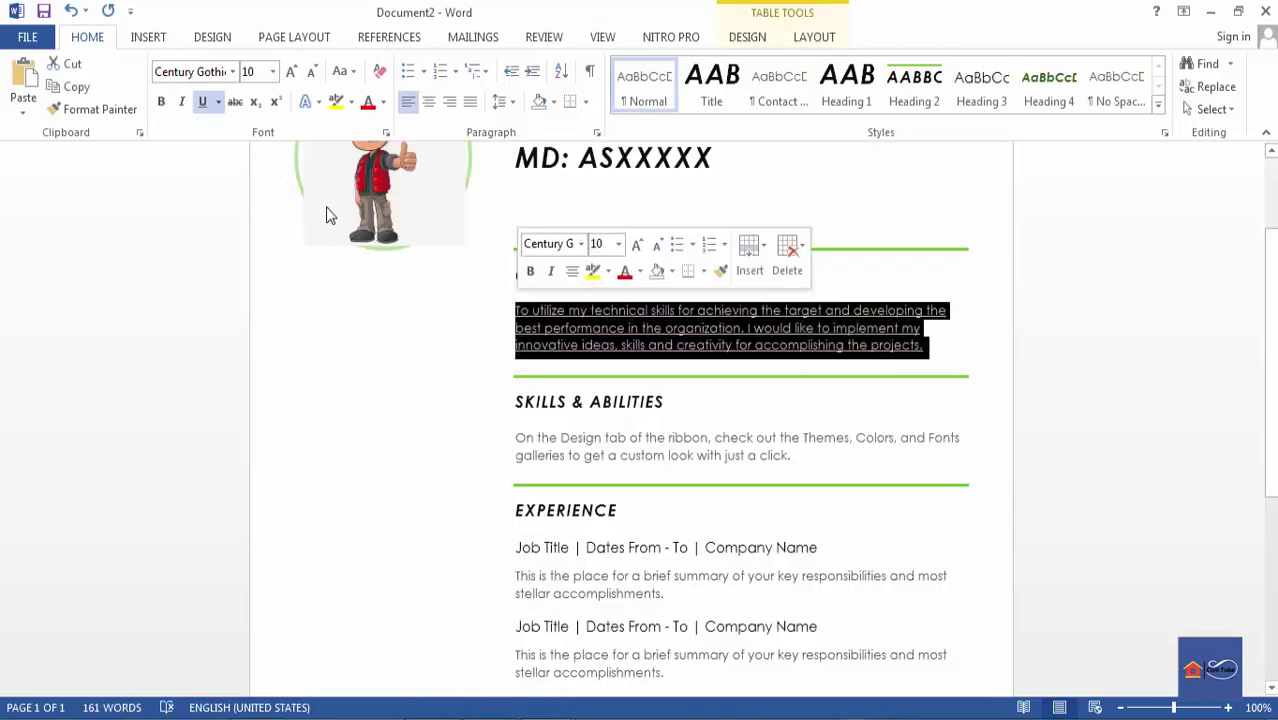
left_click(202, 101)
left_click(834, 359)
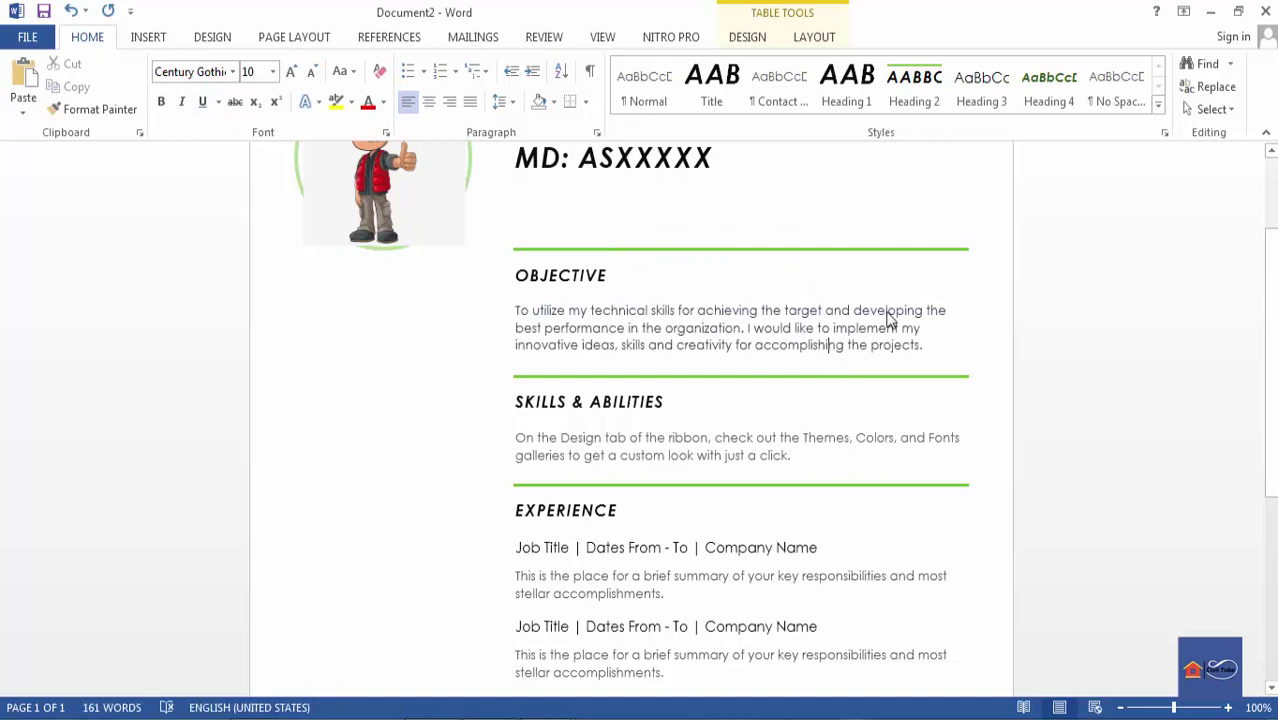
scroll(820, 357, "down", 1)
scroll(822, 365, "down", 1)
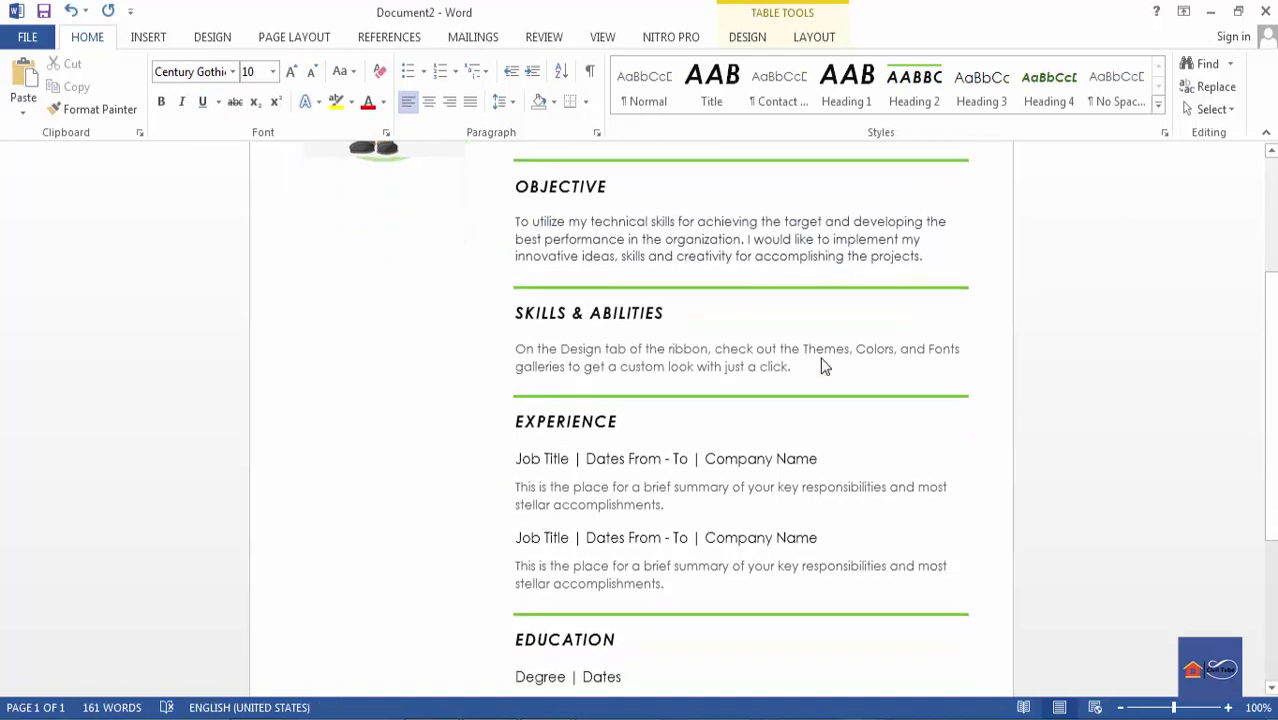
- Type the numbered skills: Site supervision, Autocad, Estimating and costing, Preparing bill of quantity, Site management
triple_click(550, 348)
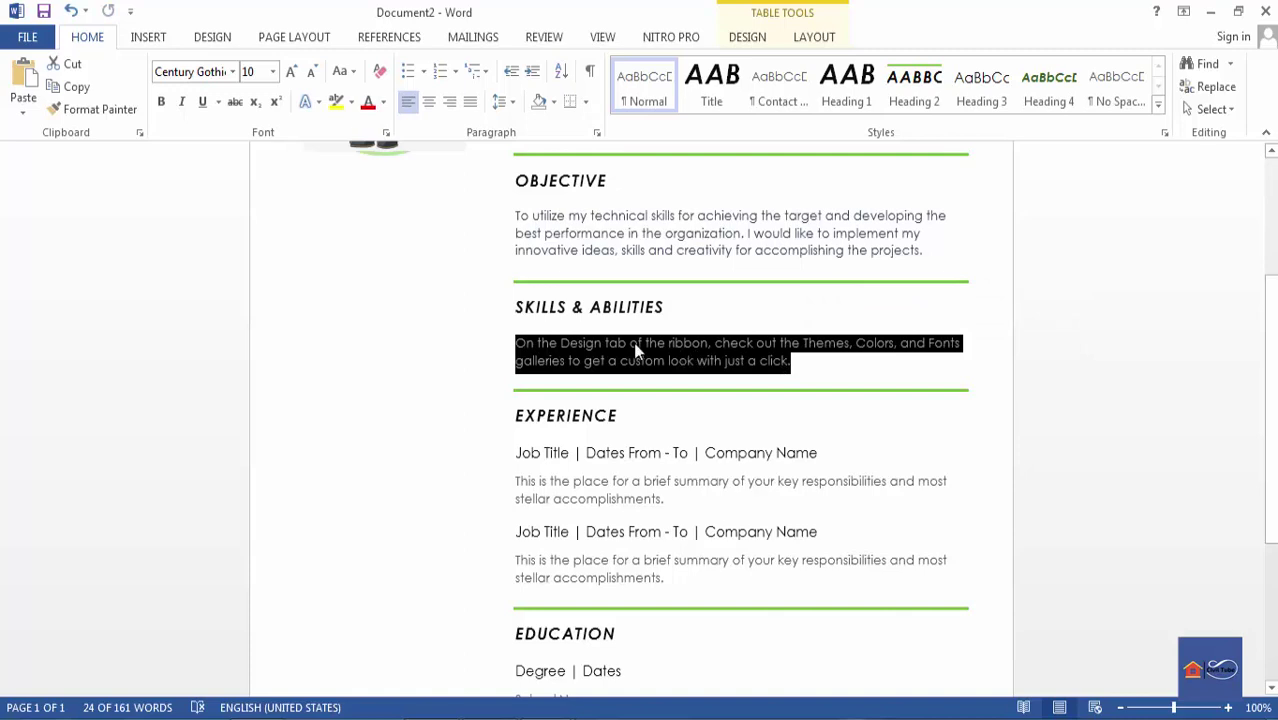
type("1.")
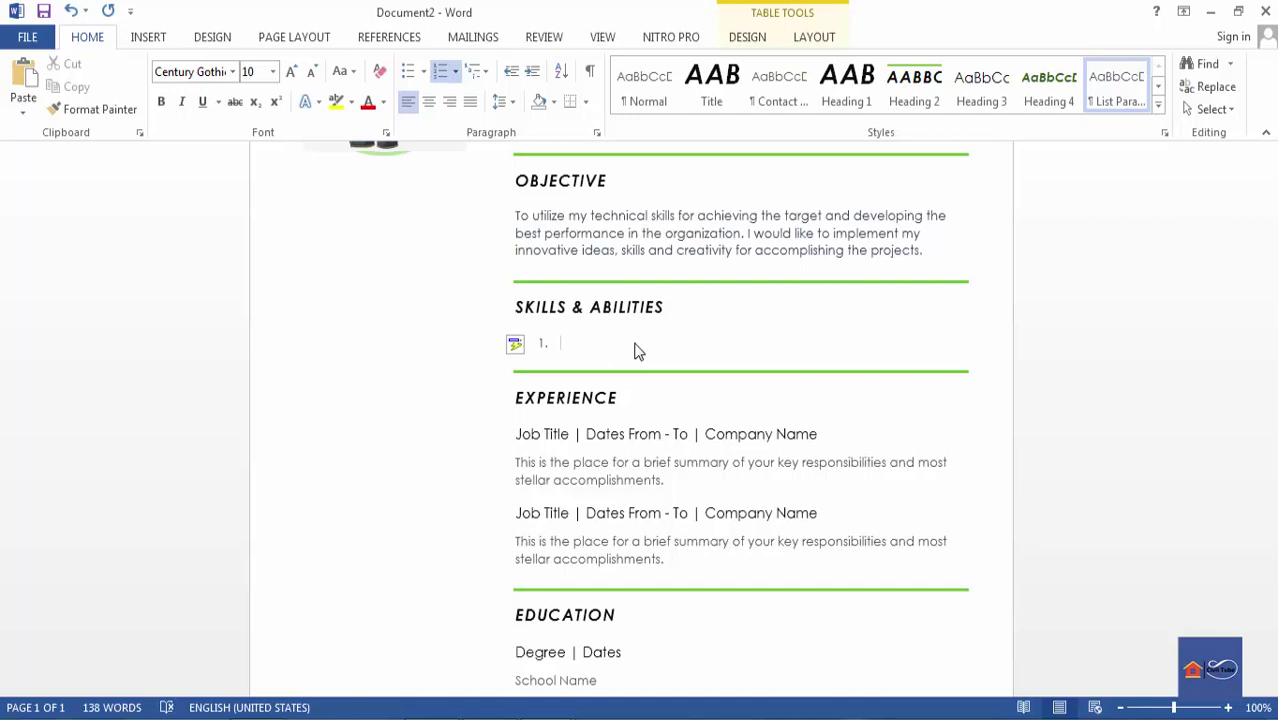
type("Site supervision 2. Autocad")
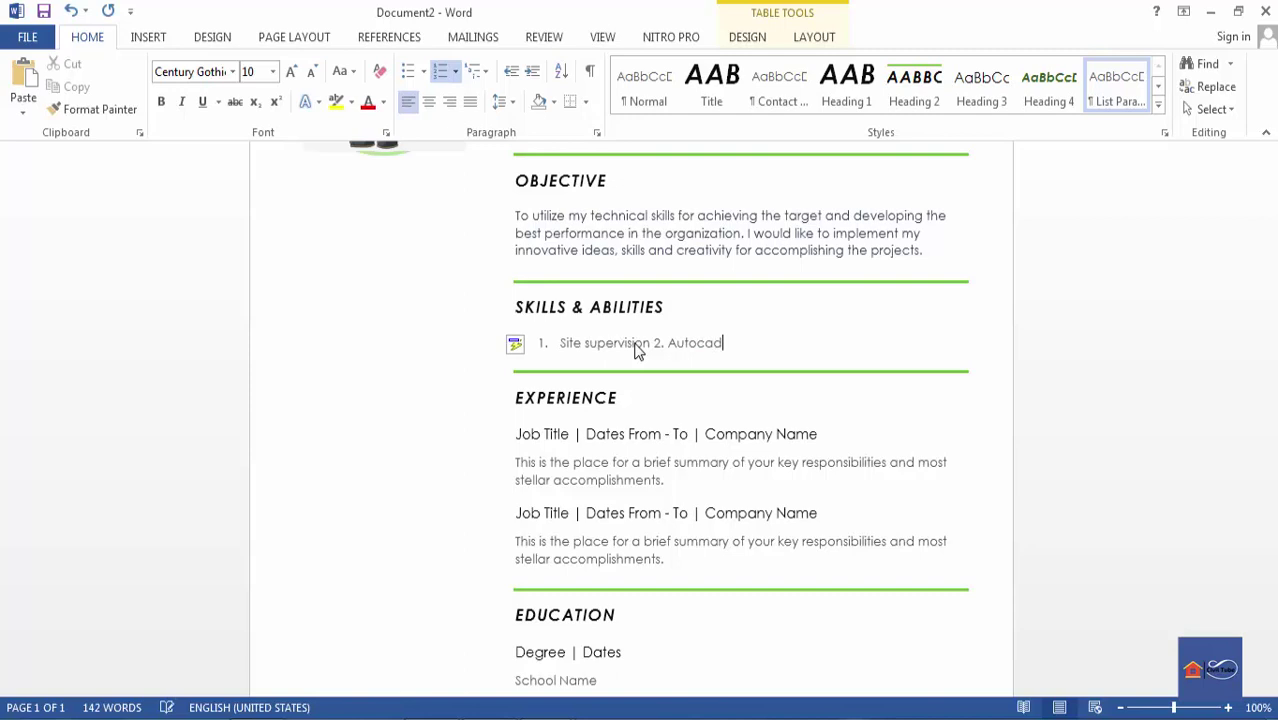
type(" 3.")
type("Estimating")
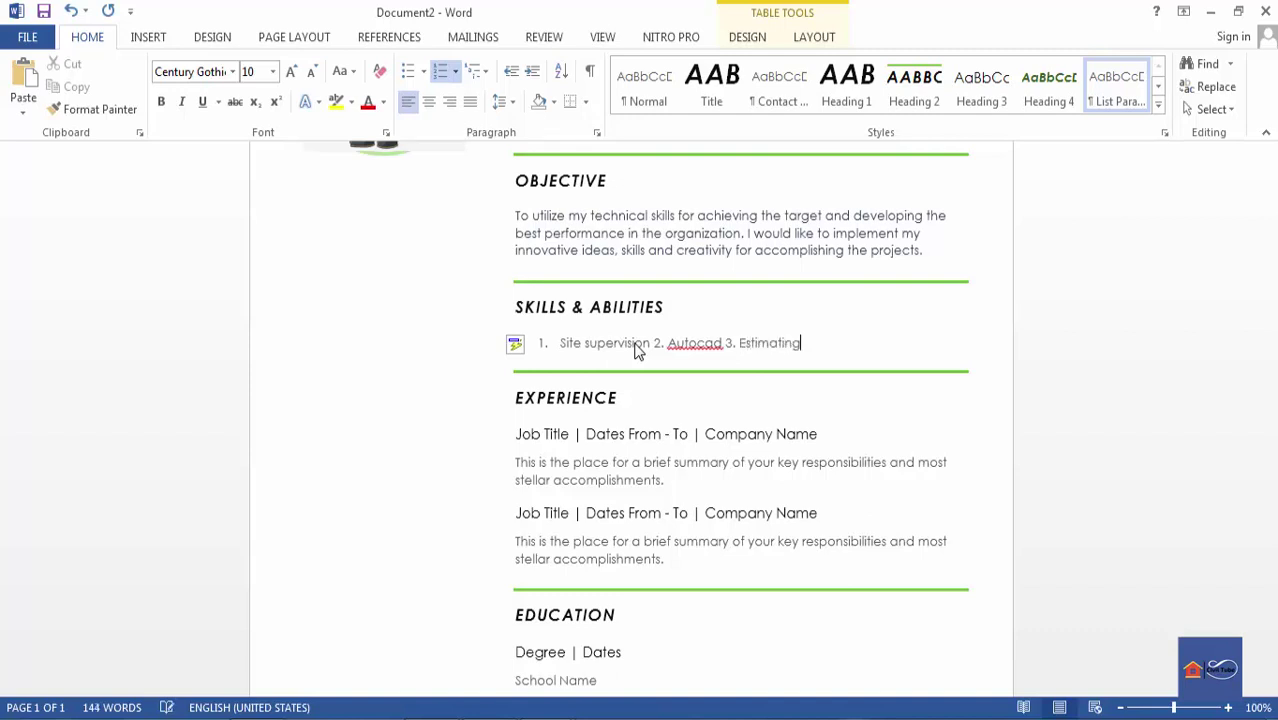
type(" and costing 4. Prepa")
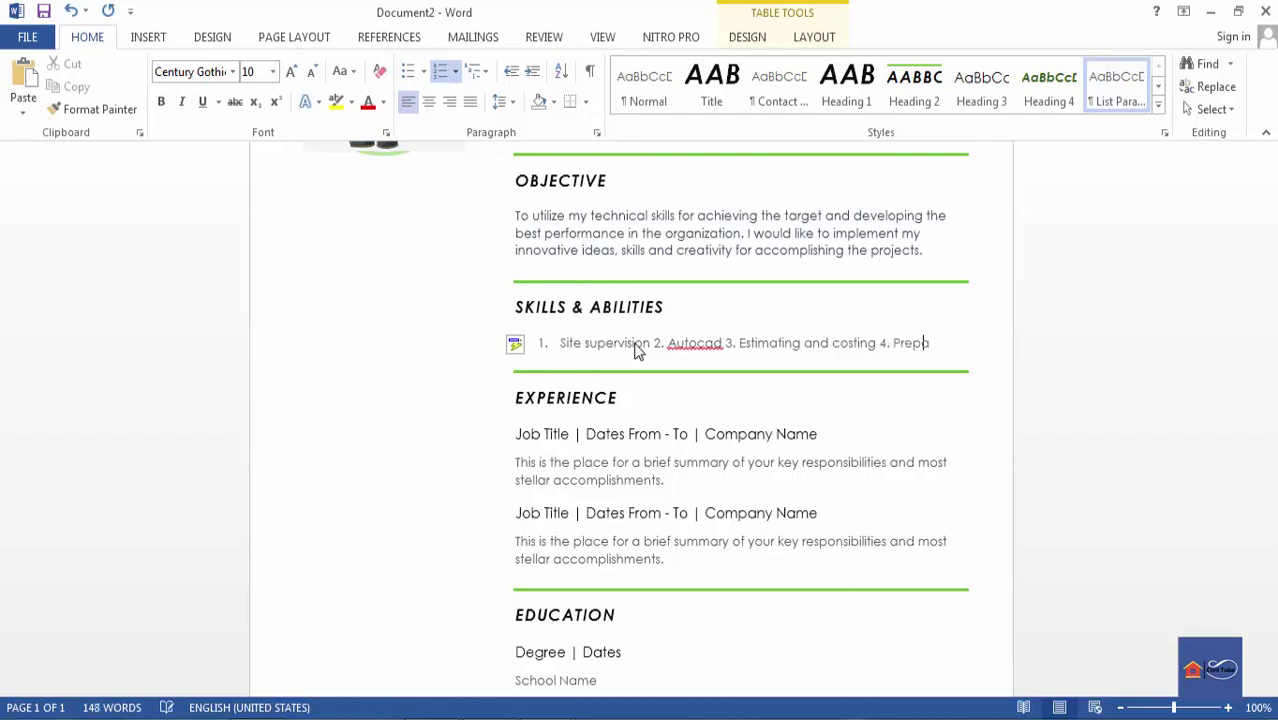
type("ring bill of ")
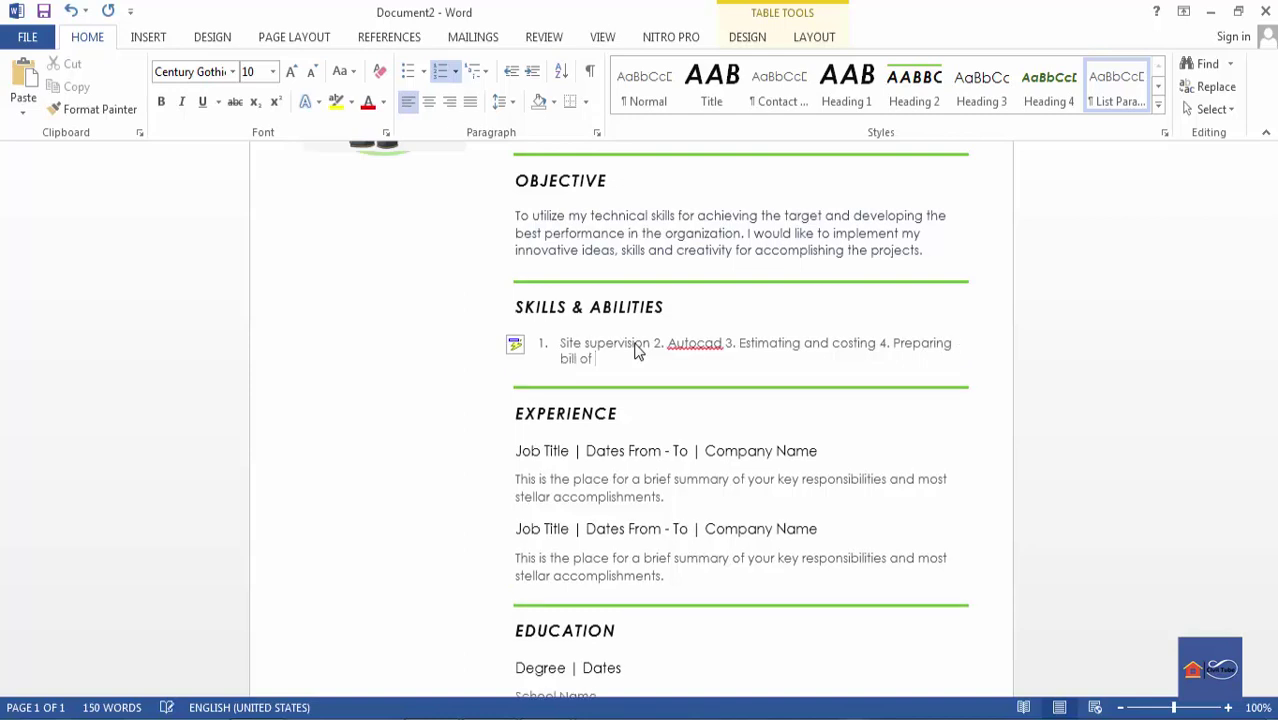
type("quantity.")
key("BackSpace")
key("BackSpace")
type("5. Site m")
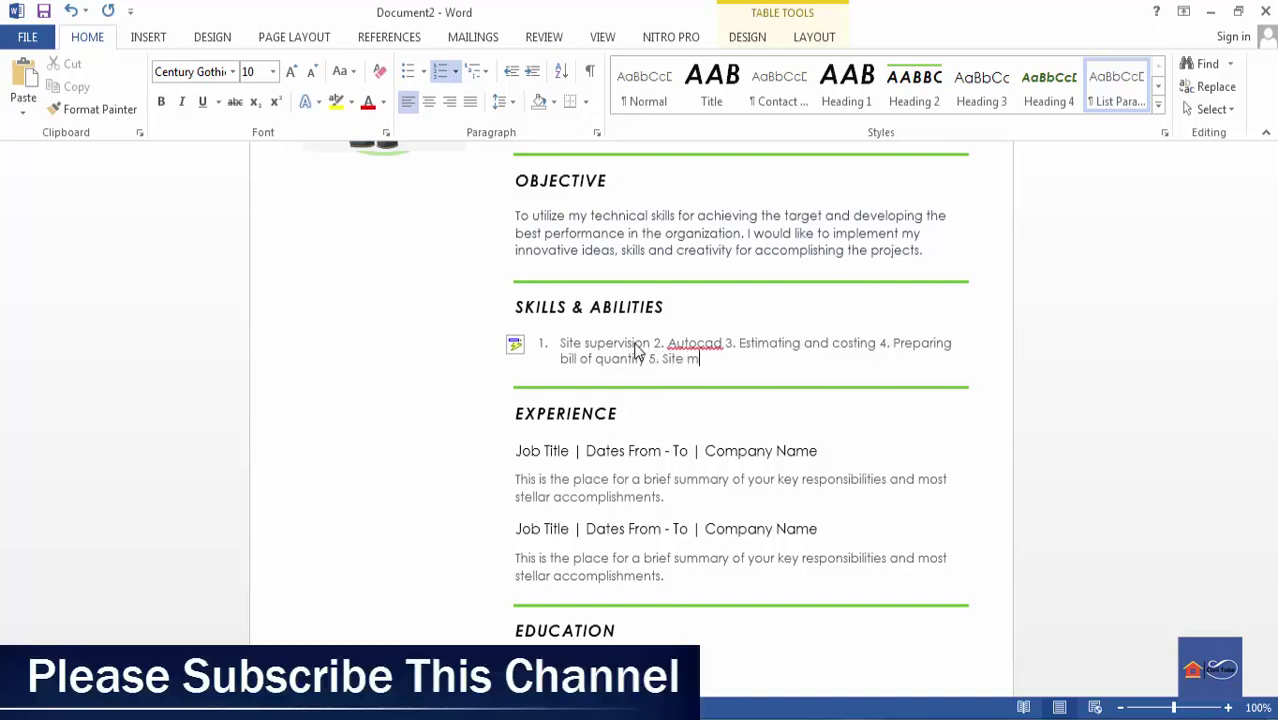
type("anagement")
- Correct the spelling of Autocad to AutoCAD in the skills list
right_click(716, 350)
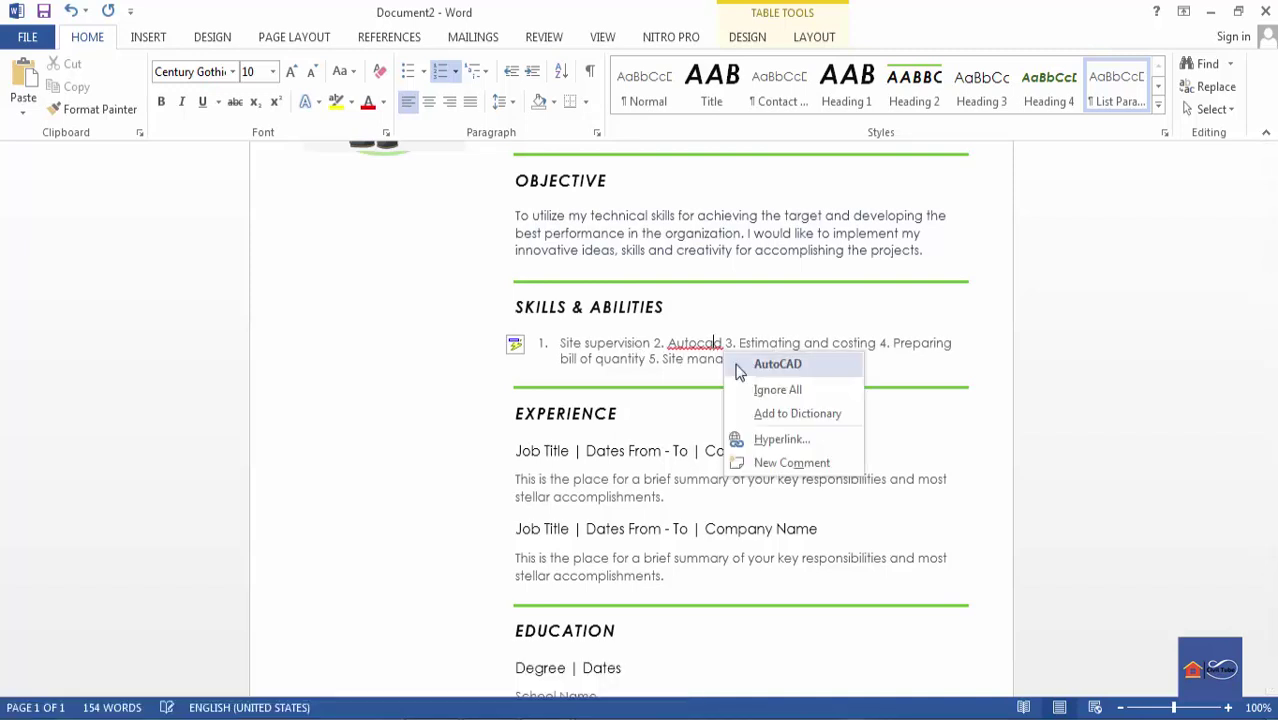
left_click(762, 366)
left_click(776, 362)
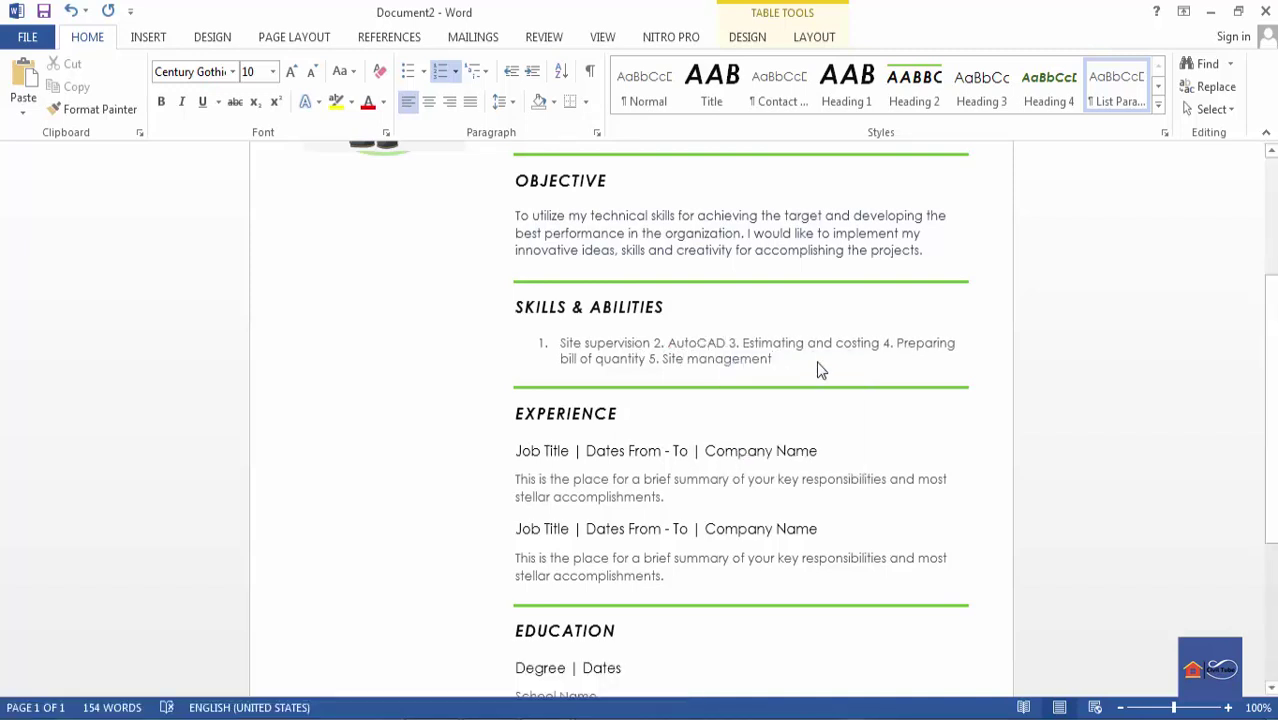
scroll(816, 362, "down", 1)
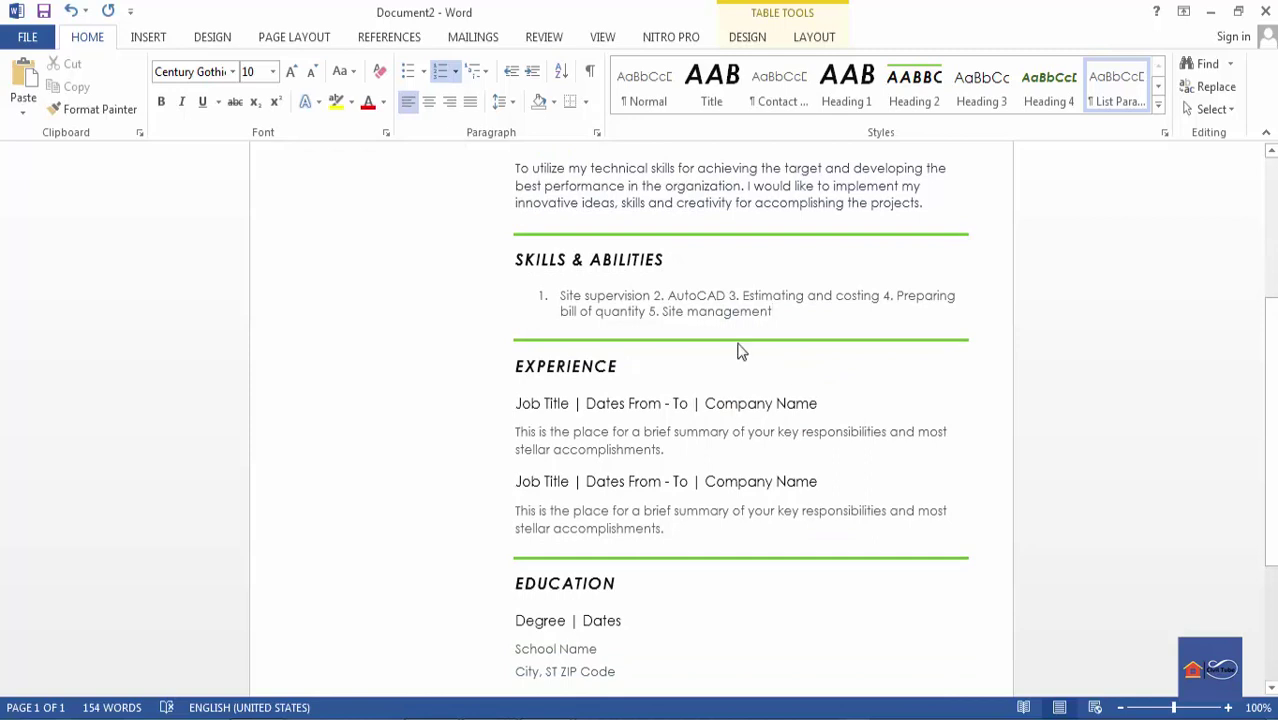
- Inspect the Experience section by selecting its heading and the first Job Title placeholder
left_click(559, 299)
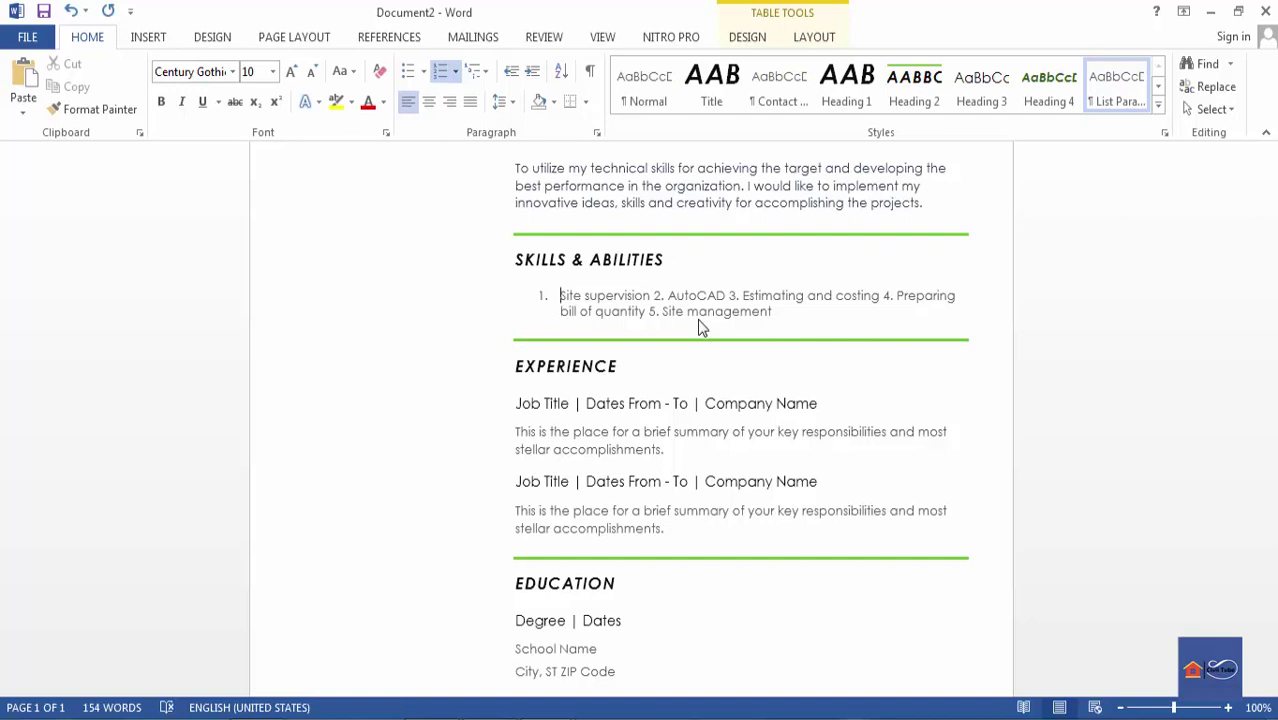
scroll(700, 328, "down", 2)
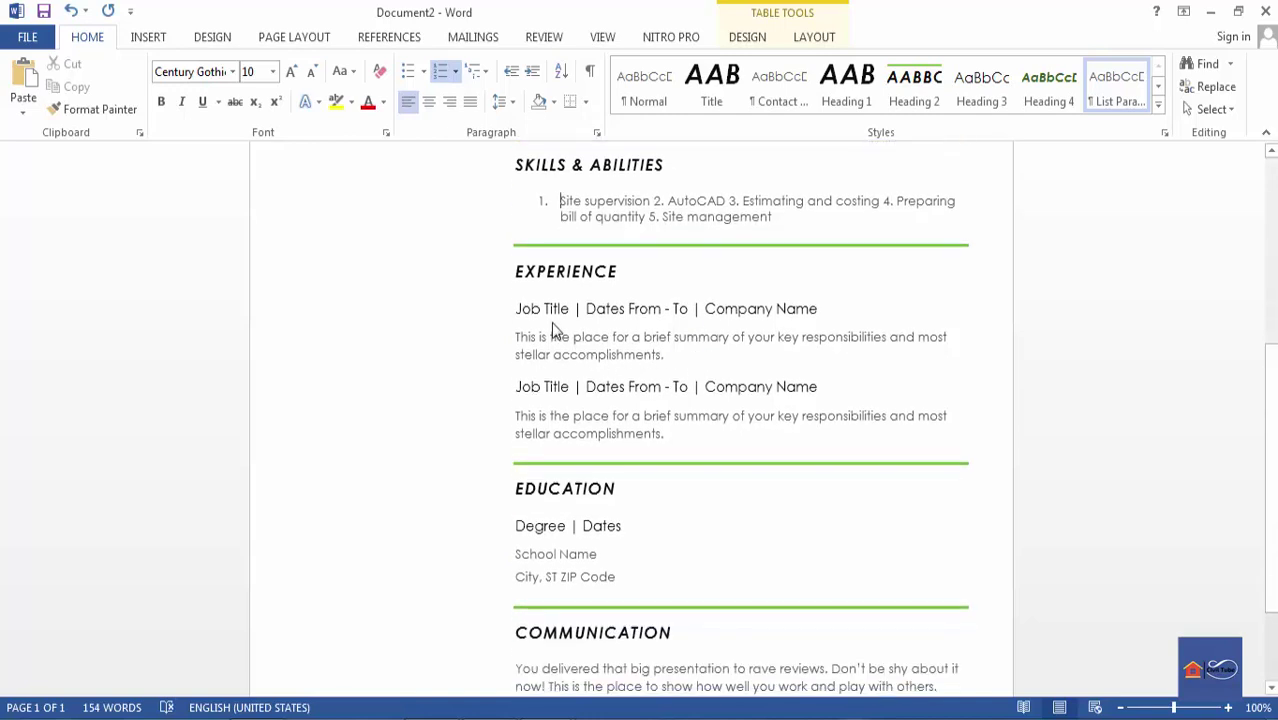
left_click(540, 312)
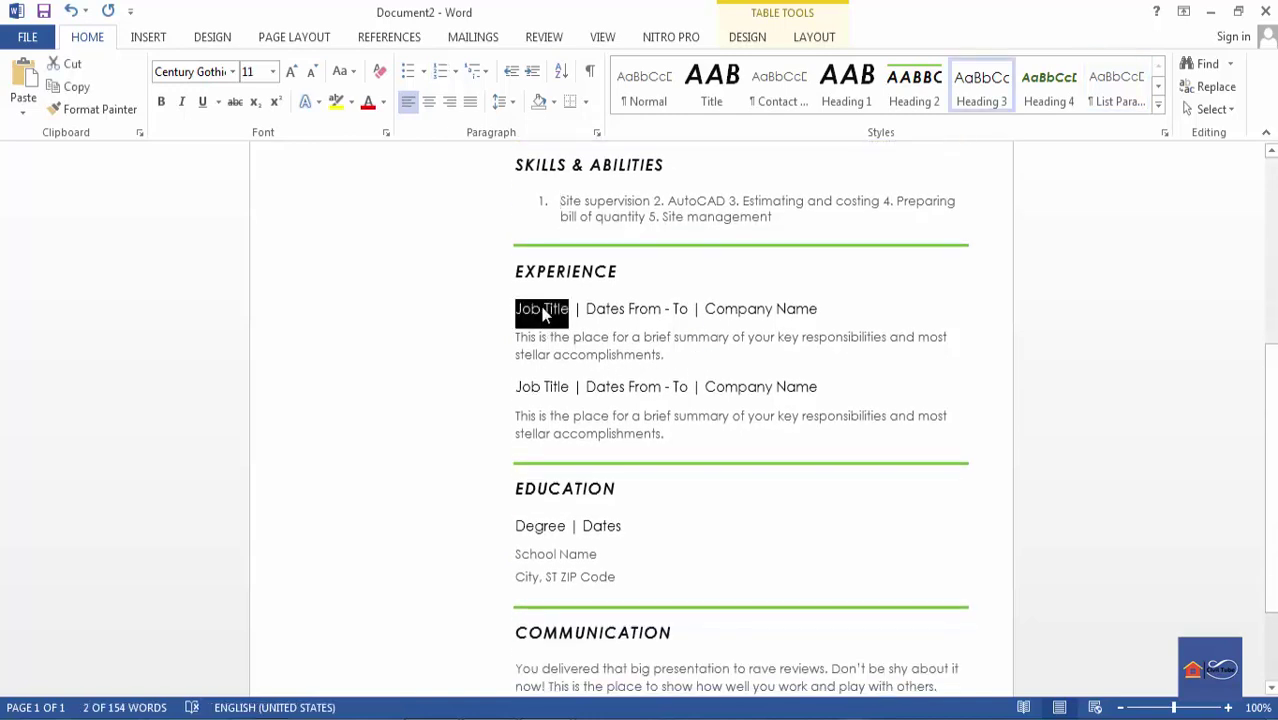
left_click(608, 385)
left_click(548, 304)
left_click(550, 312)
left_click(610, 357)
left_click(564, 298)
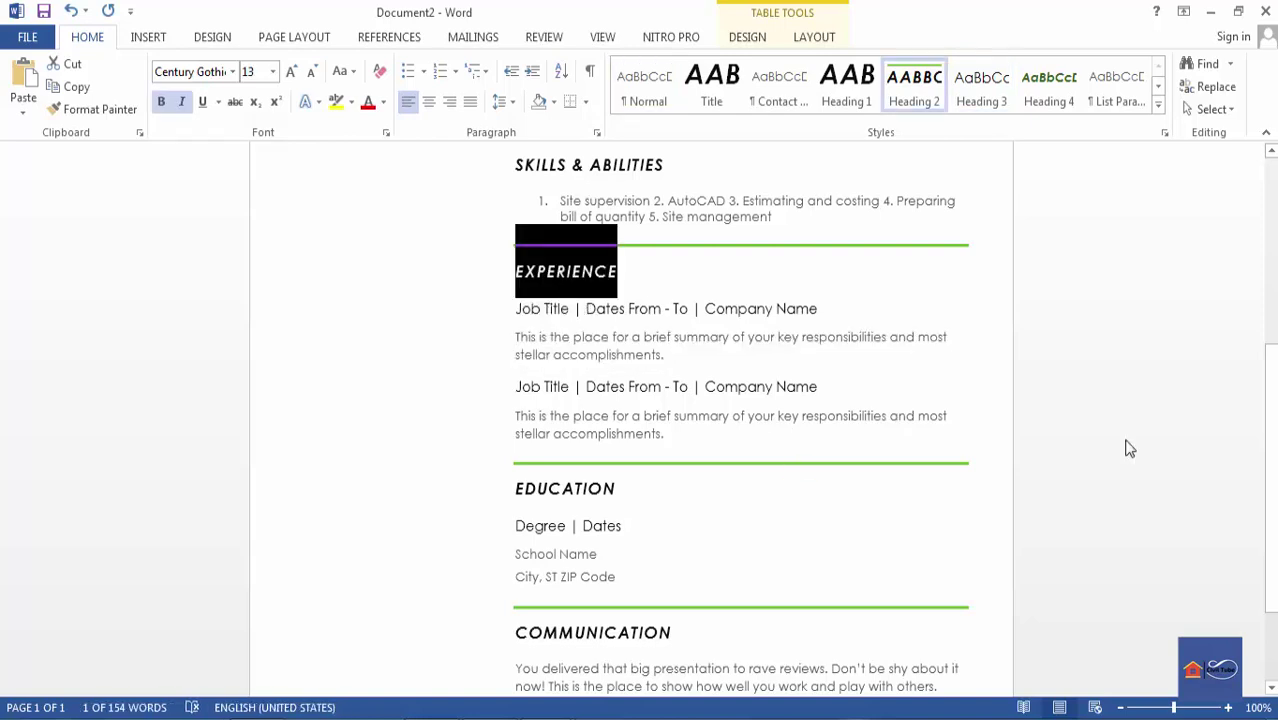
- Box the Job Title, Dates From - To and Company Name placeholders, then select the Experience section
key("ctrl+Home")
scroll(648, 465, "down", 5)
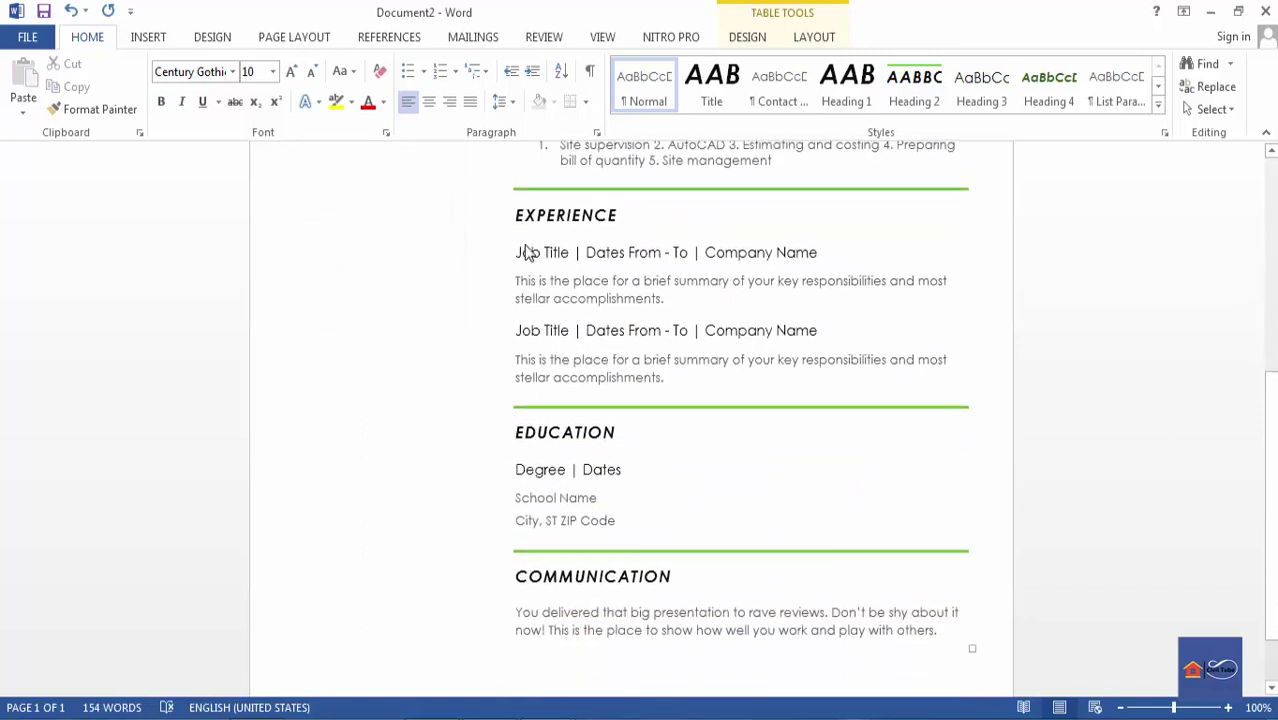
left_click_drag(514, 245, 577, 273)
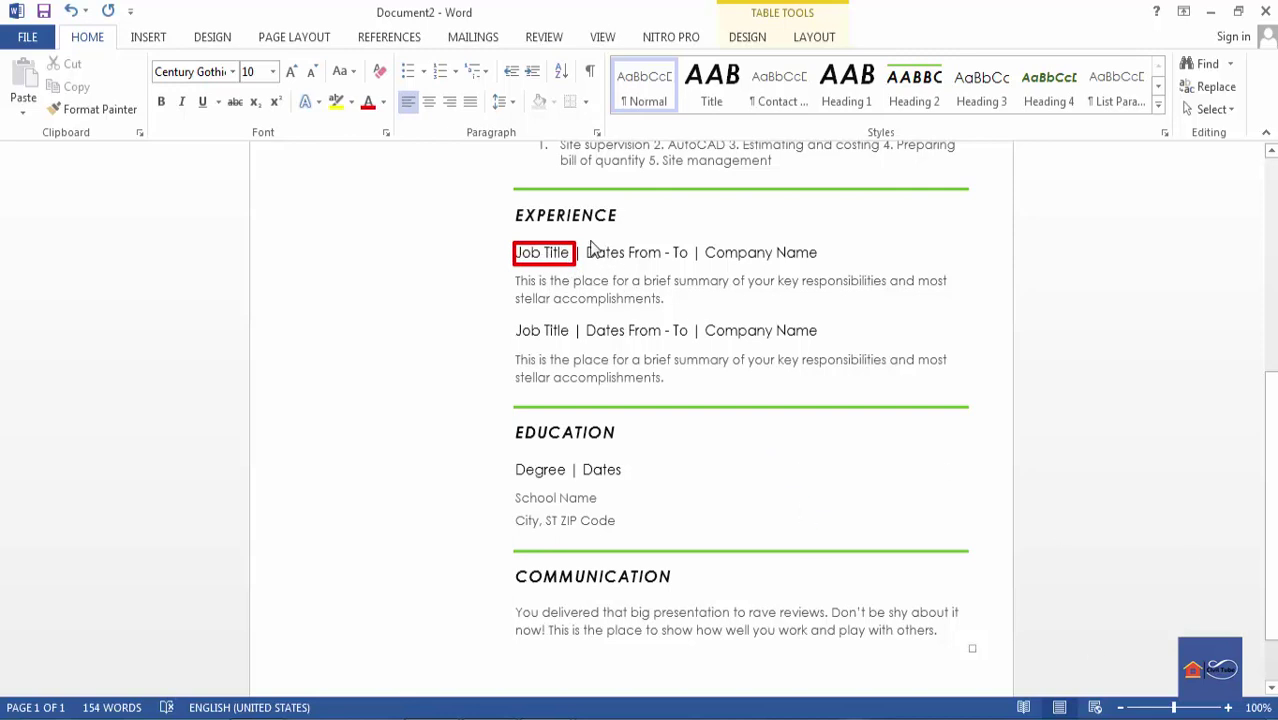
left_click_drag(588, 238, 690, 276)
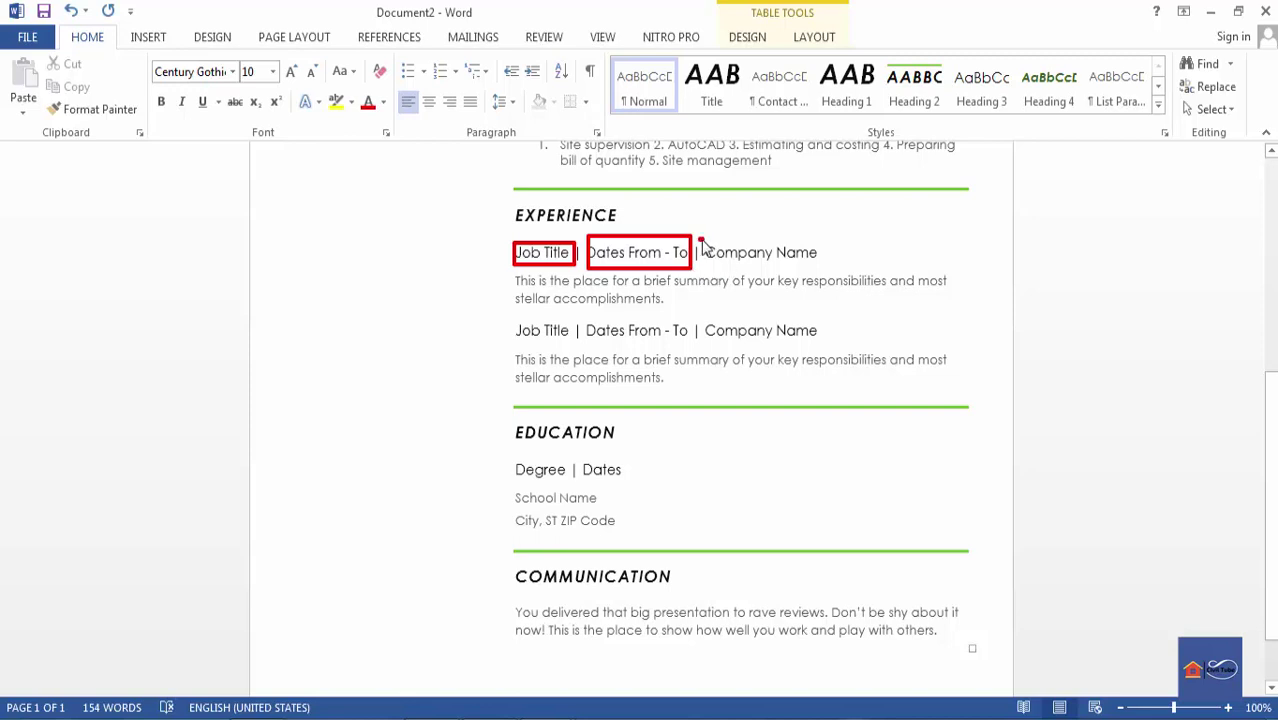
mouse_move(699, 239)
left_mouse_down()
mouse_move(755, 271)
mouse_move(824, 268)
left_mouse_up()
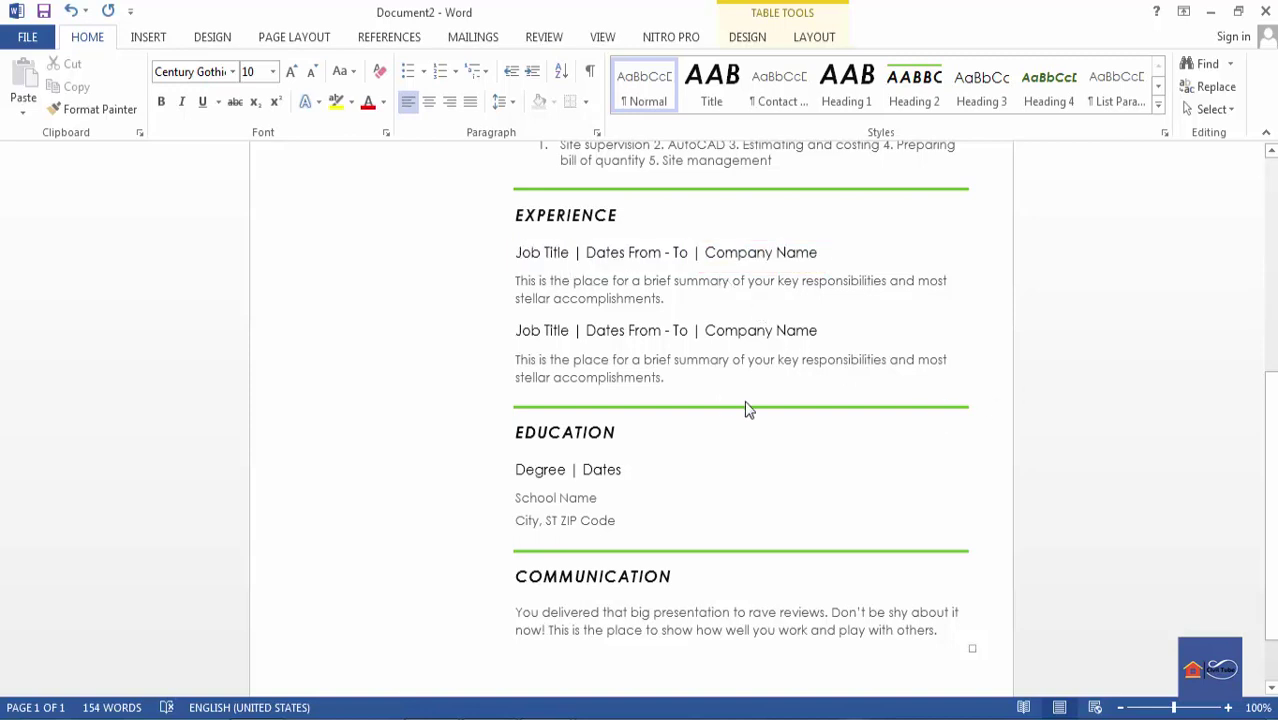
mouse_move(747, 408)
left_mouse_down()
mouse_move(534, 251)
mouse_move(624, 330)
mouse_move(670, 397)
mouse_move(522, 277)
mouse_move(512, 206)
left_mouse_up()
- Delete the selected Experience section and select lines in the Education area
key("Delete")
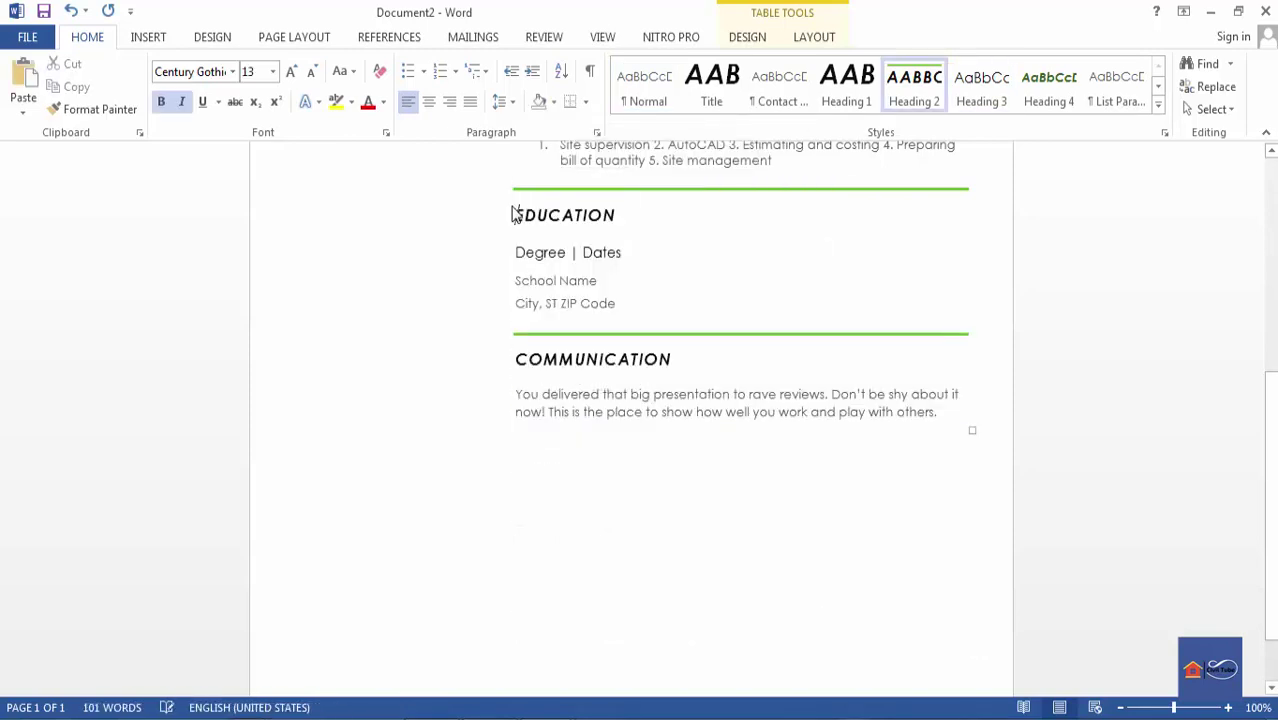
scroll(722, 292, "up", 2)
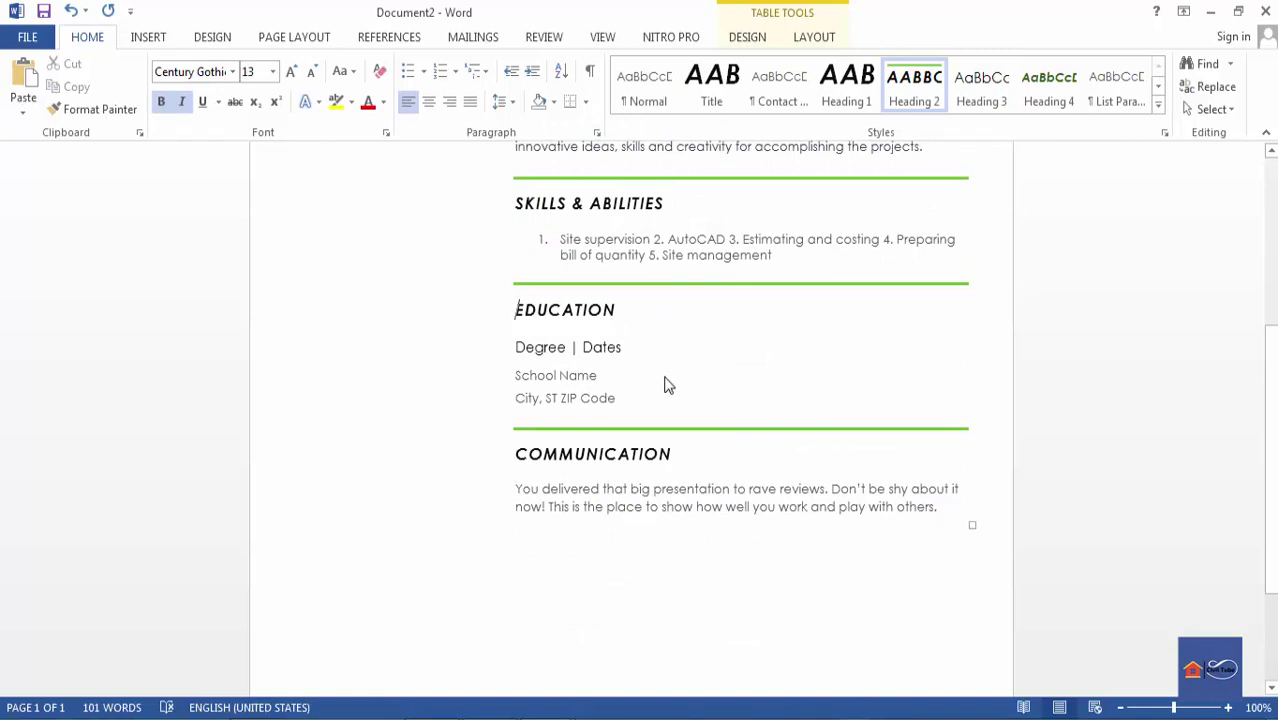
double_click(565, 322)
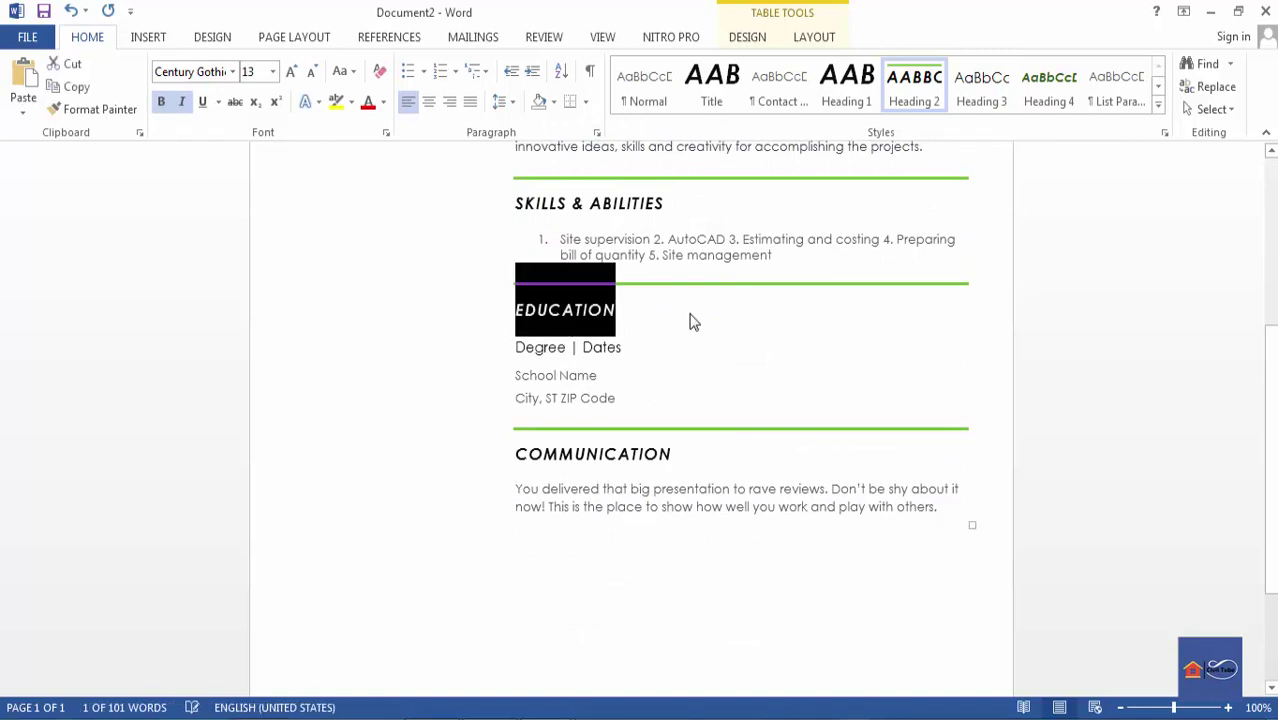
triple_click(652, 378)
double_click(668, 428)
triple_click(629, 408)
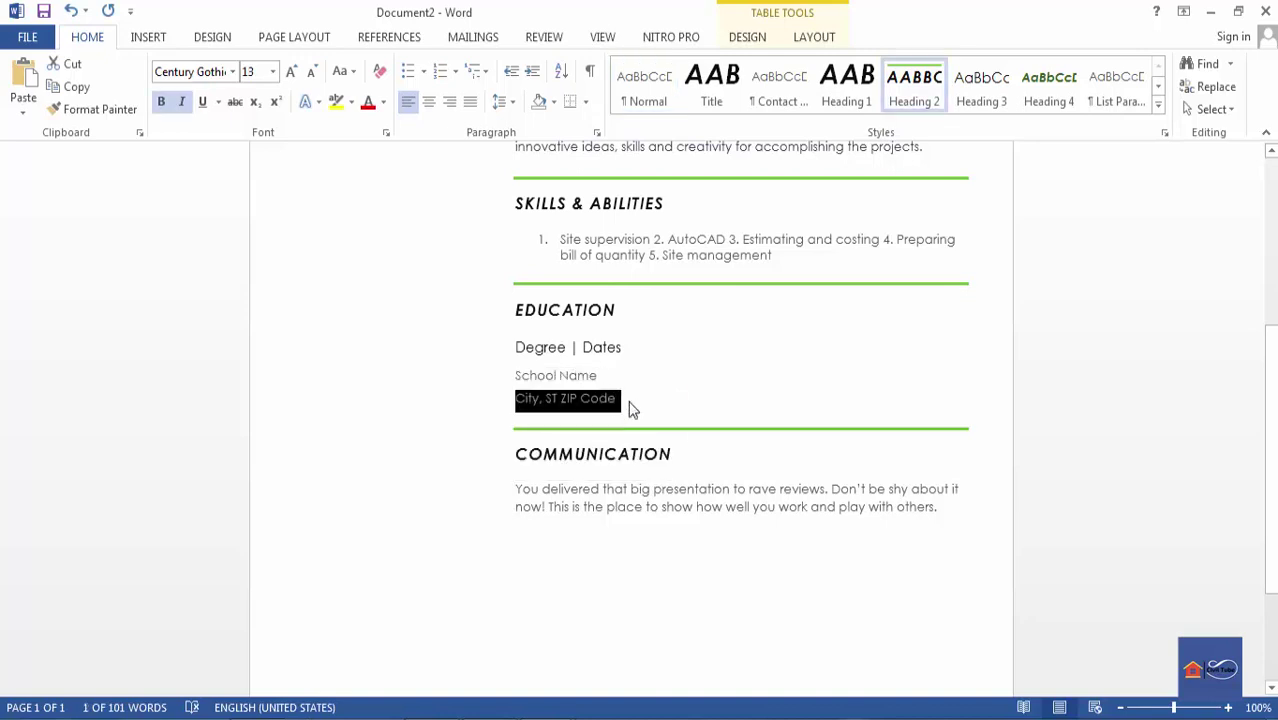
- Select the Degree, School Name and City, ST ZIP Code lines of the Education entry
left_click_drag(522, 400, 547, 372)
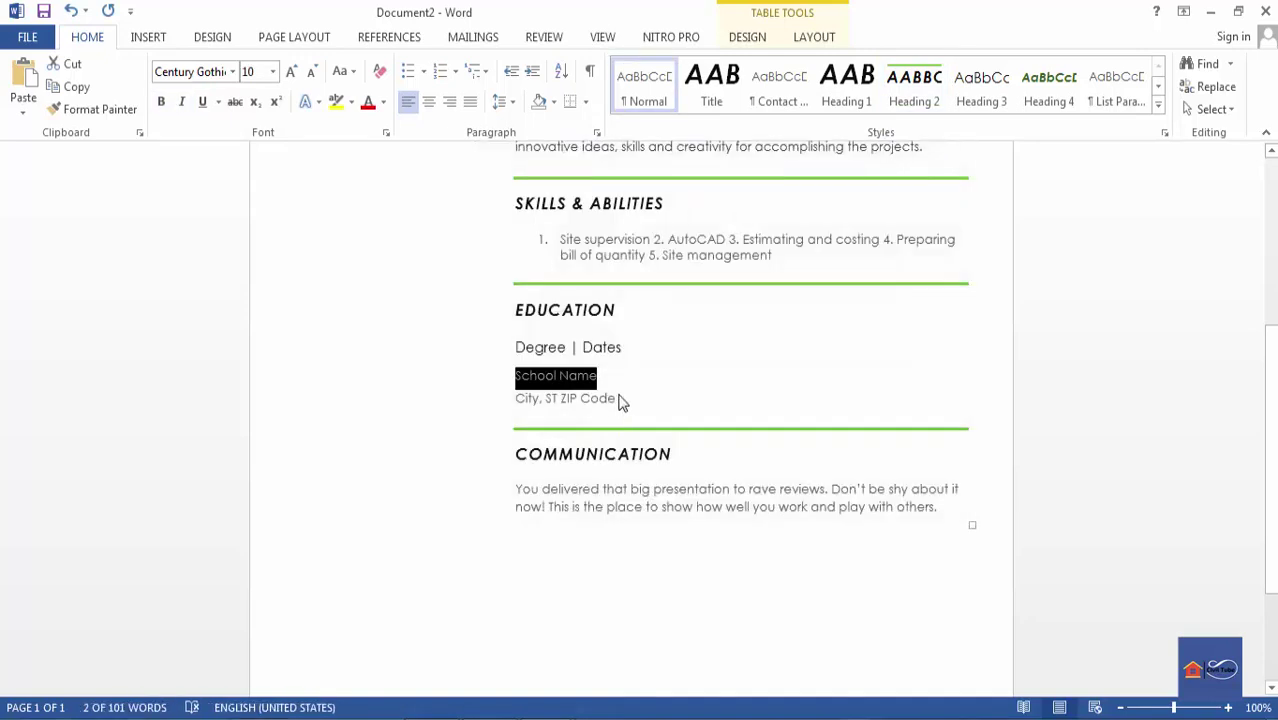
left_click_drag(619, 405, 530, 358)
double_click(528, 350)
key("ctrl+a")
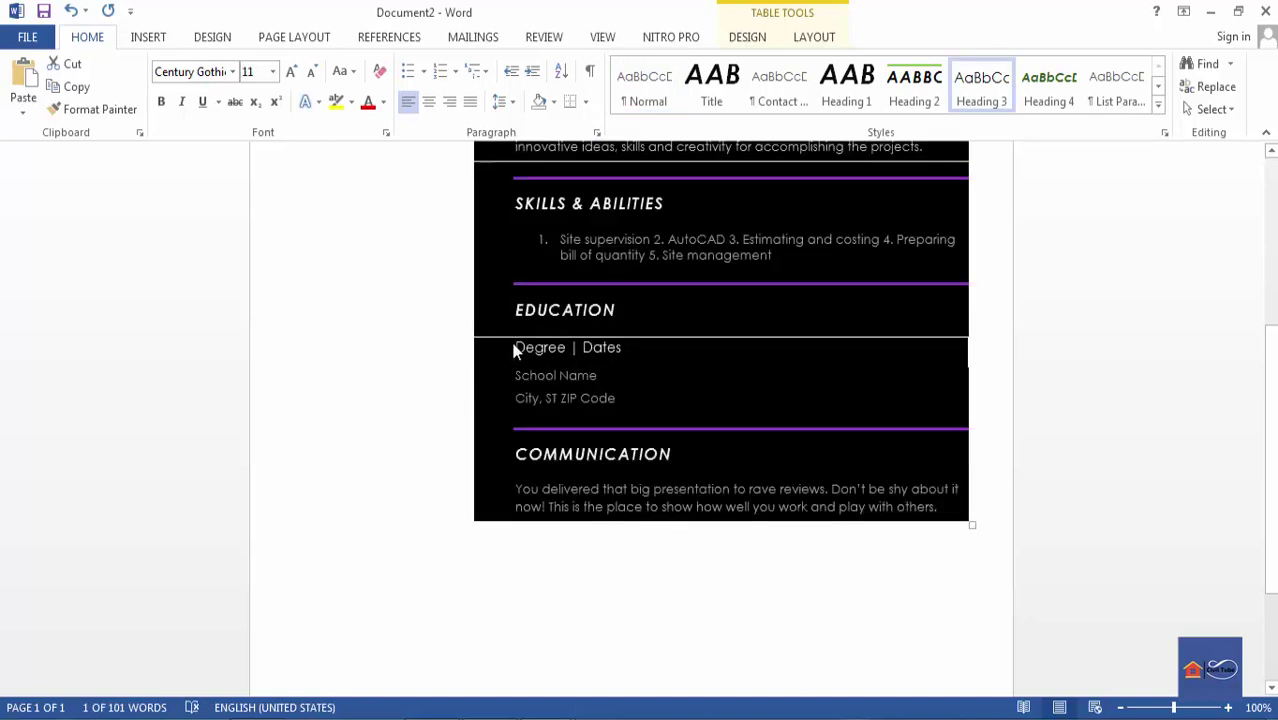
left_click(610, 408)
left_click_drag(612, 406, 532, 366)
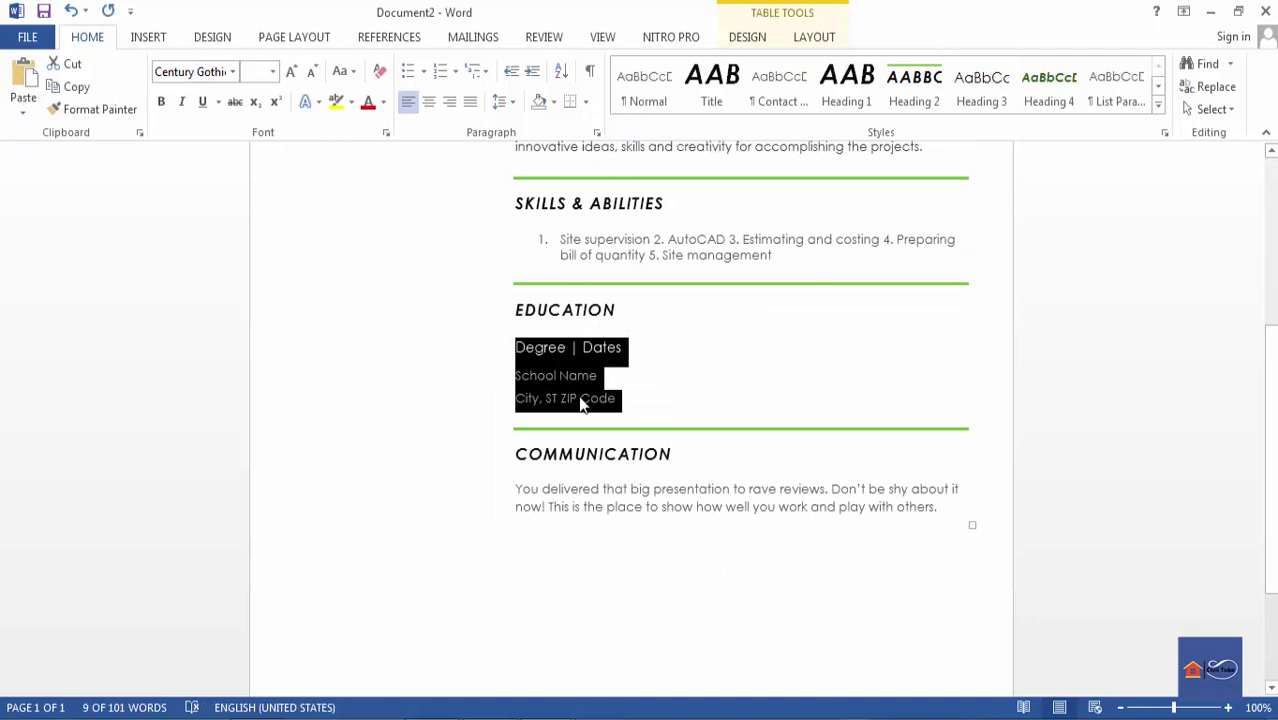
triple_click(591, 397)
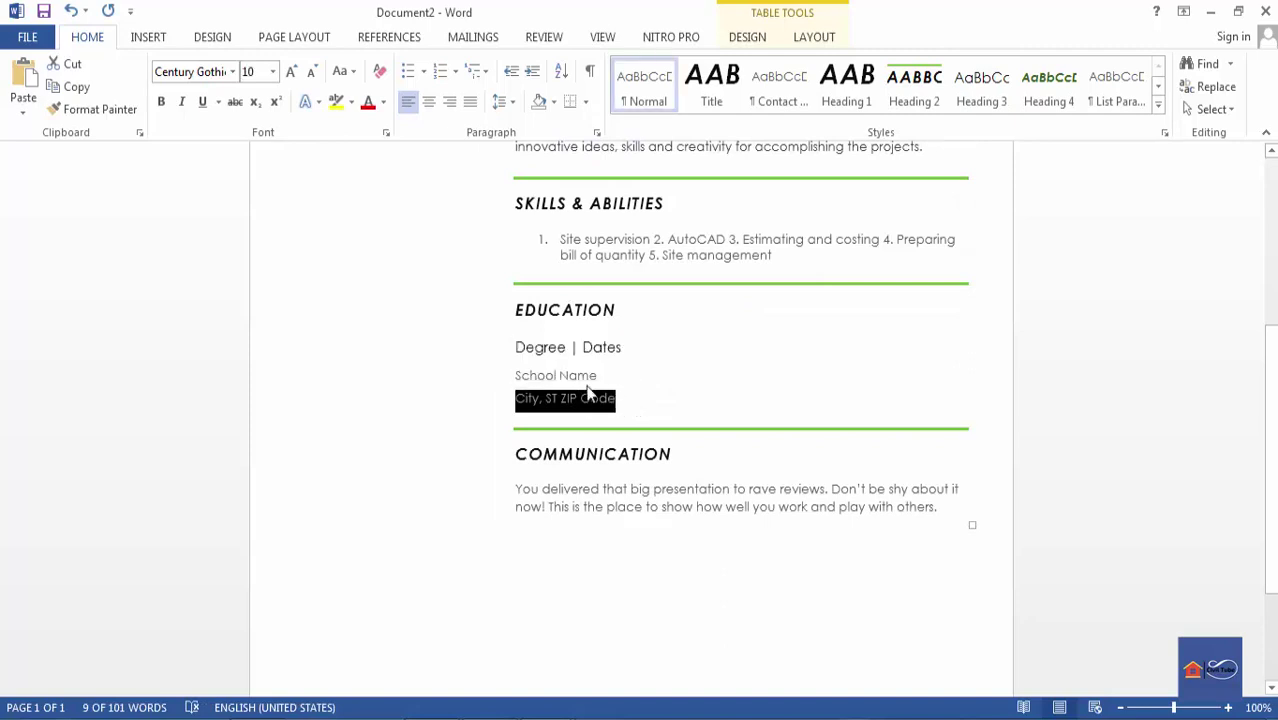
- Replace the Degree placeholder with 'Diploma in civil engineering'
double_click(536, 357)
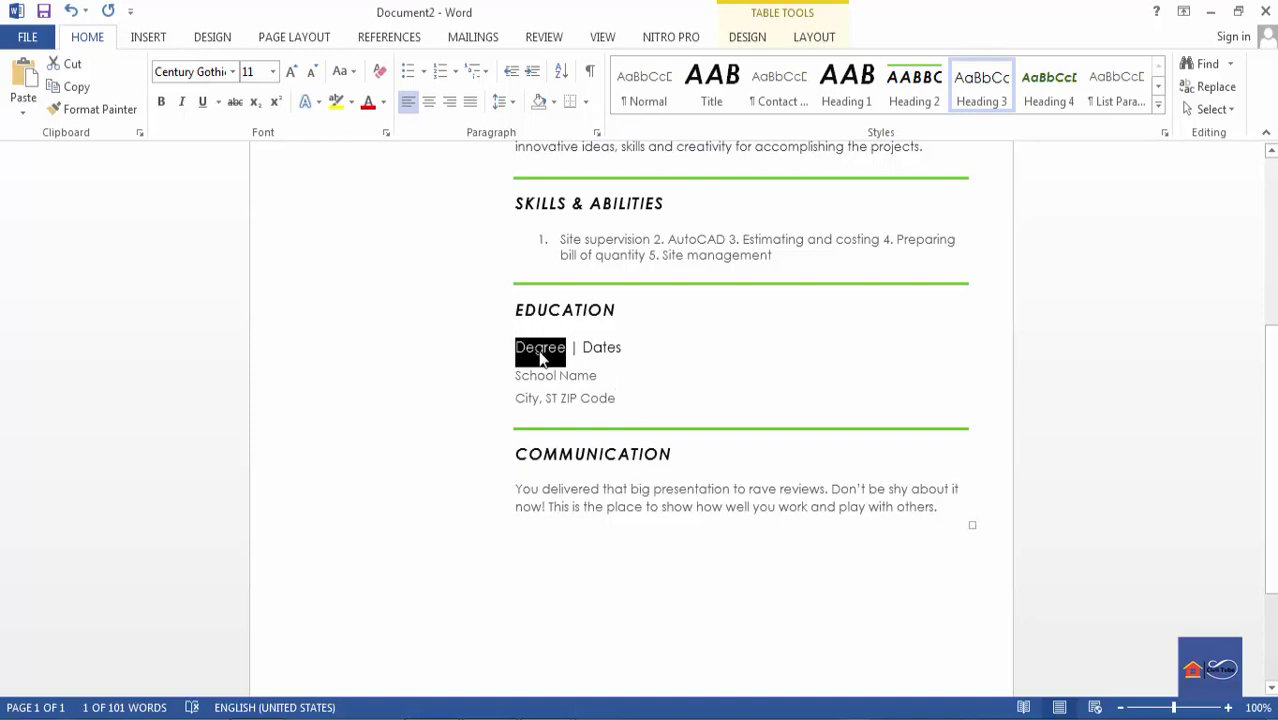
type("Diplo")
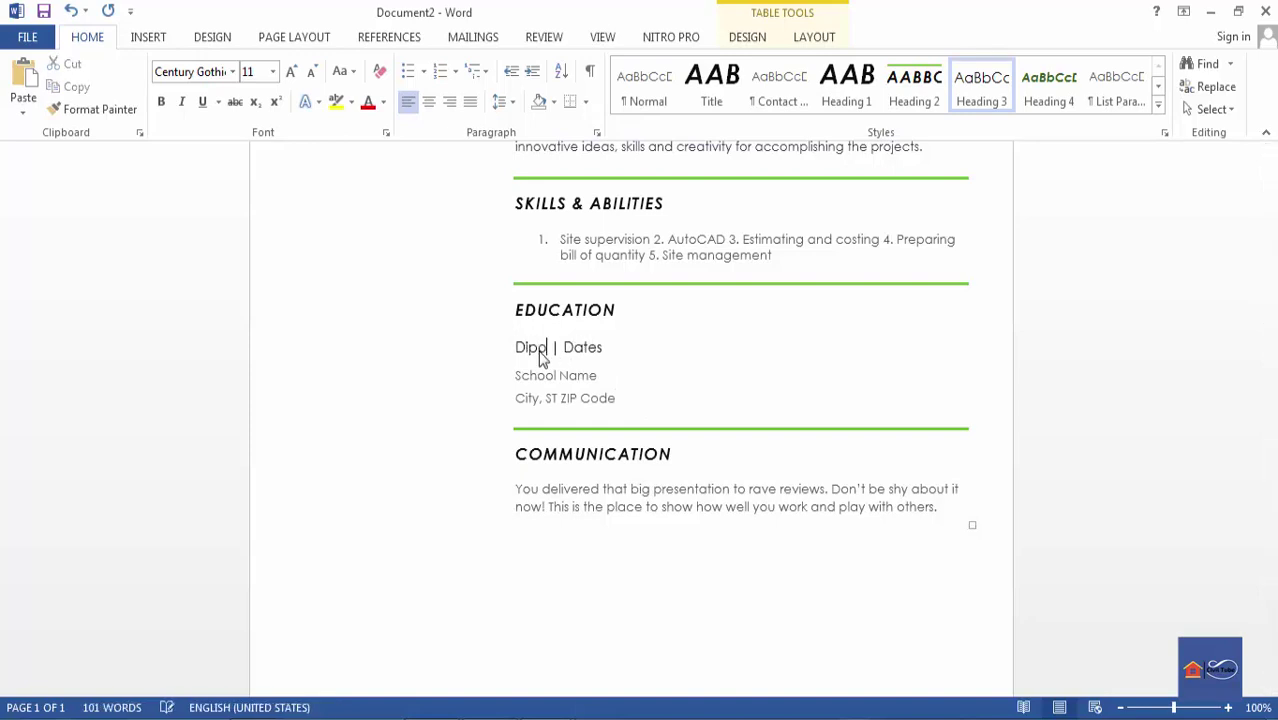
type("ma")
key("BackSpace")
key("BackSpace")
key("BackSpace")
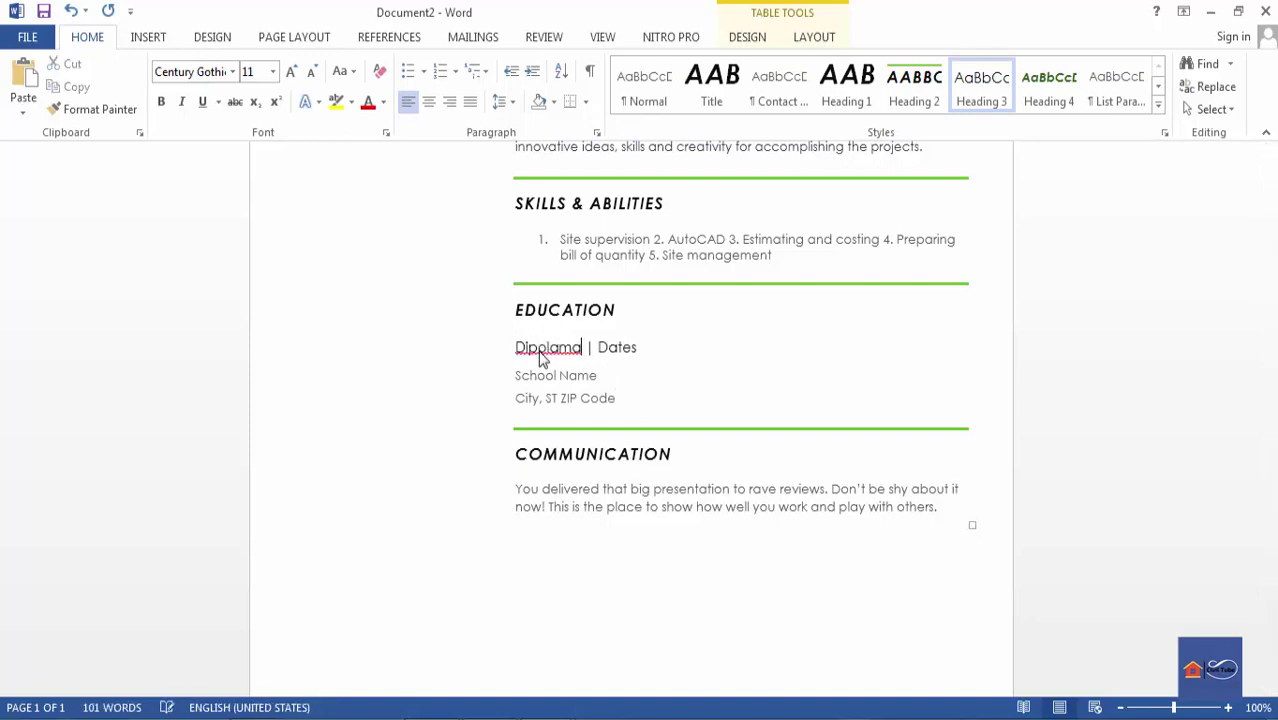
type("o")
key("BackSpace")
key("BackSpace")
key("BackSpace")
type("loma ")
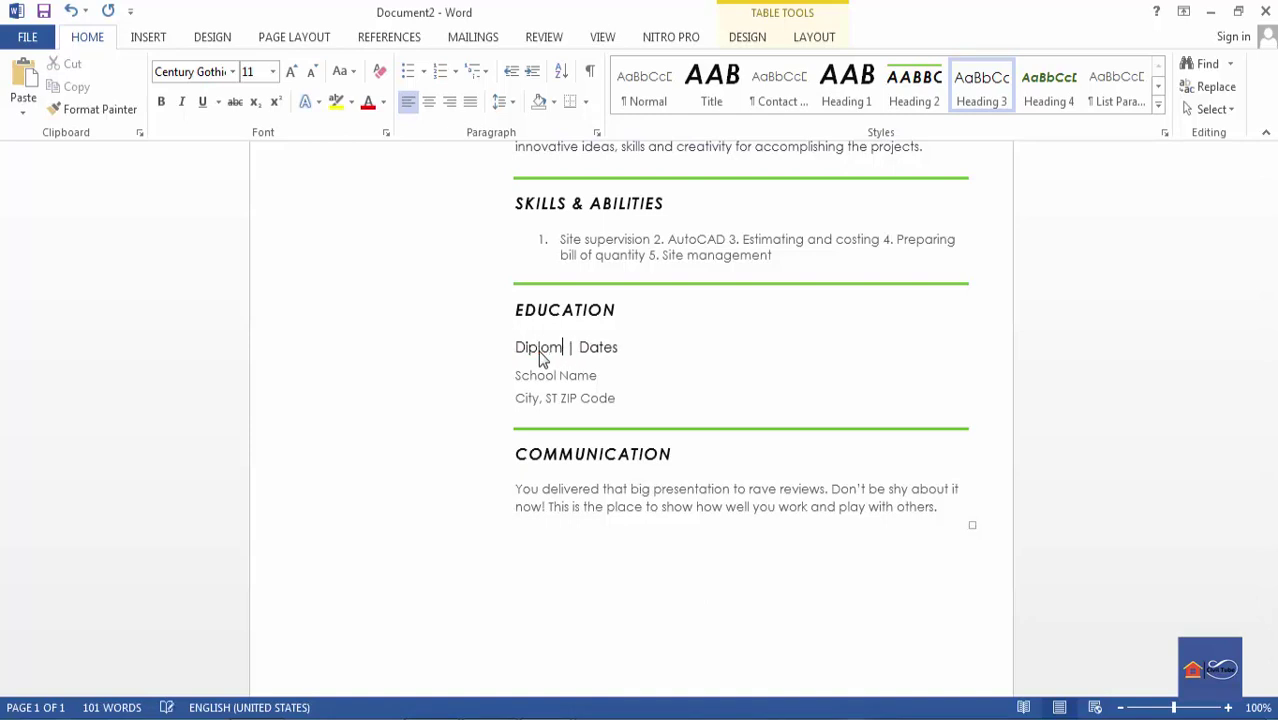
type("in civil en")
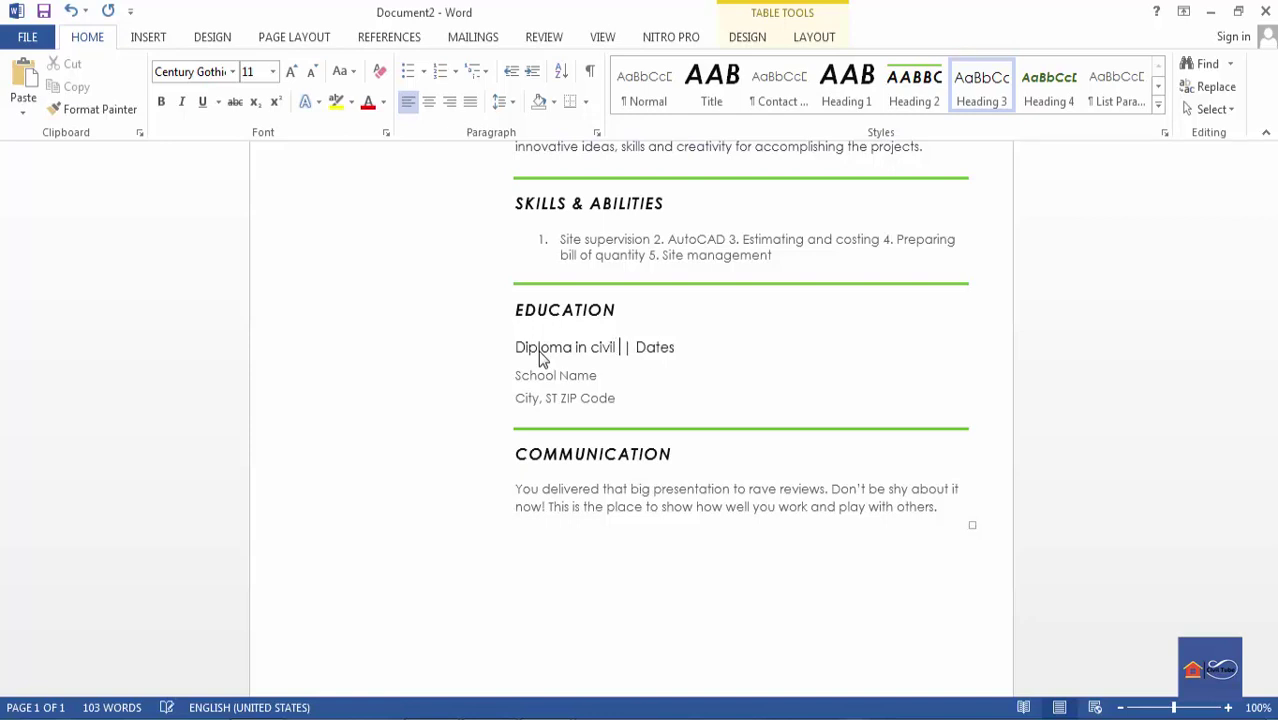
type("gine ")
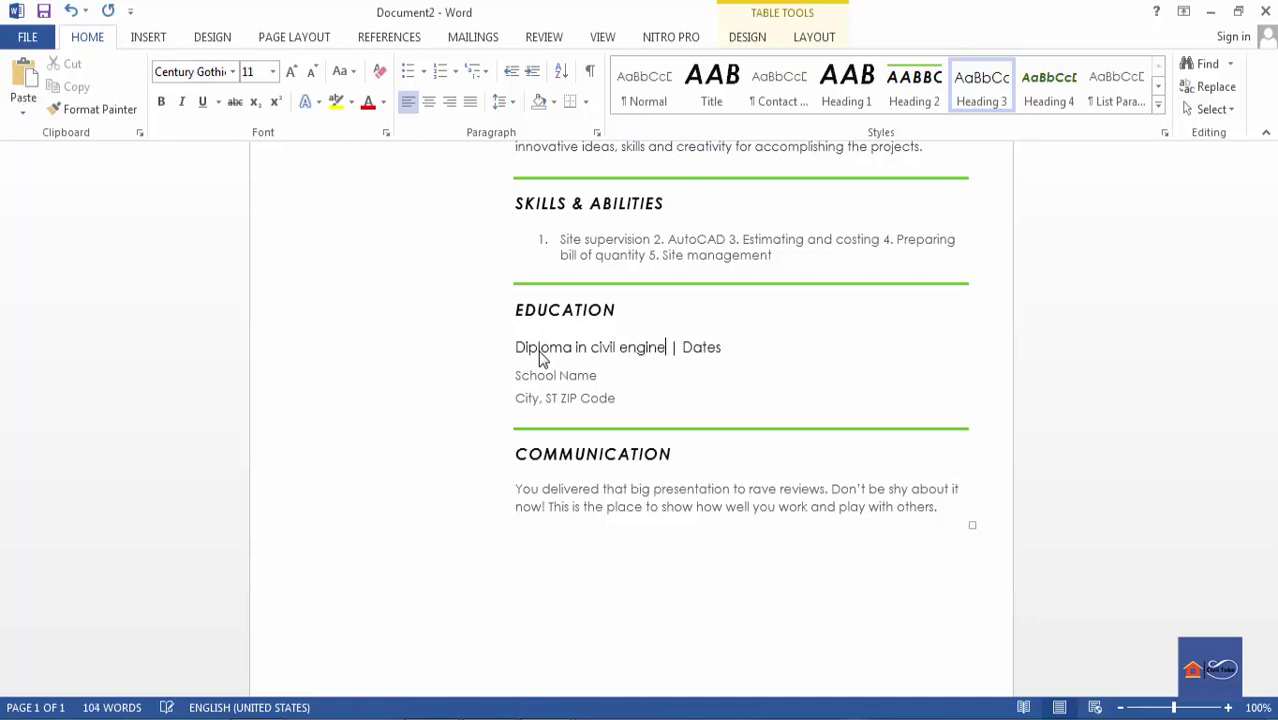
type("ering")
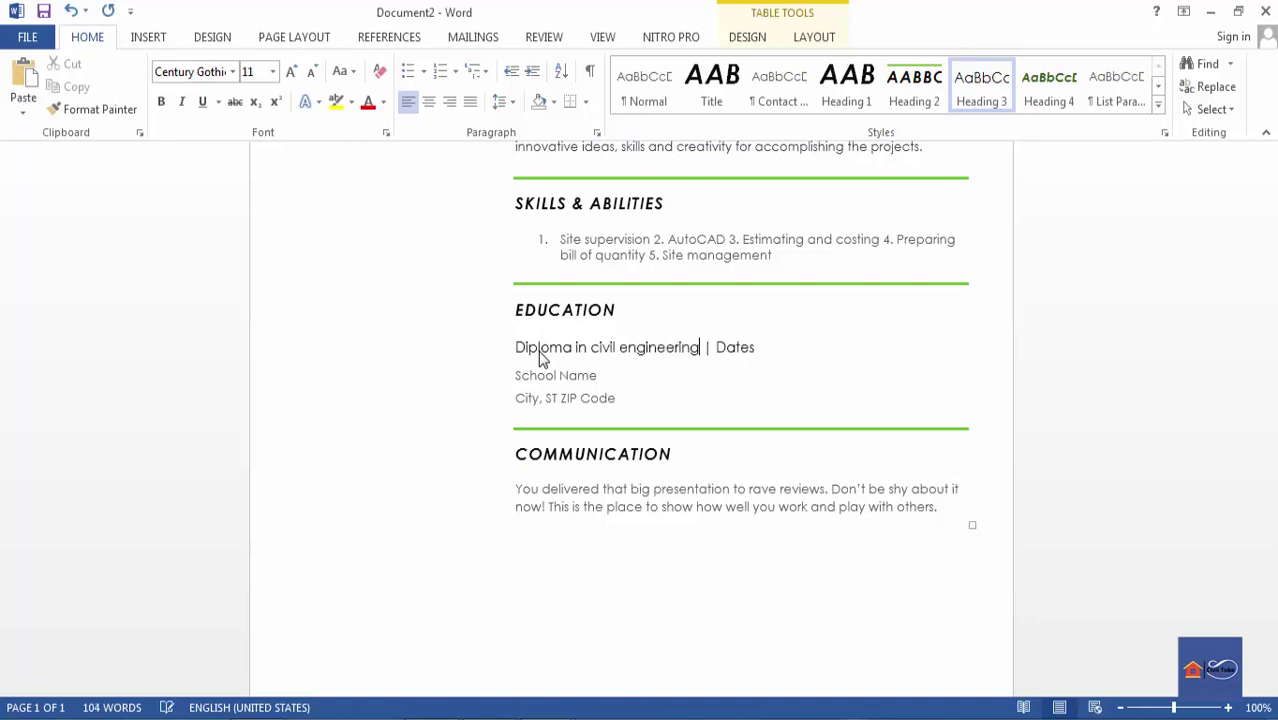
- Fill the Education dates with 2017 and the school name with SPI
left_click(733, 351)
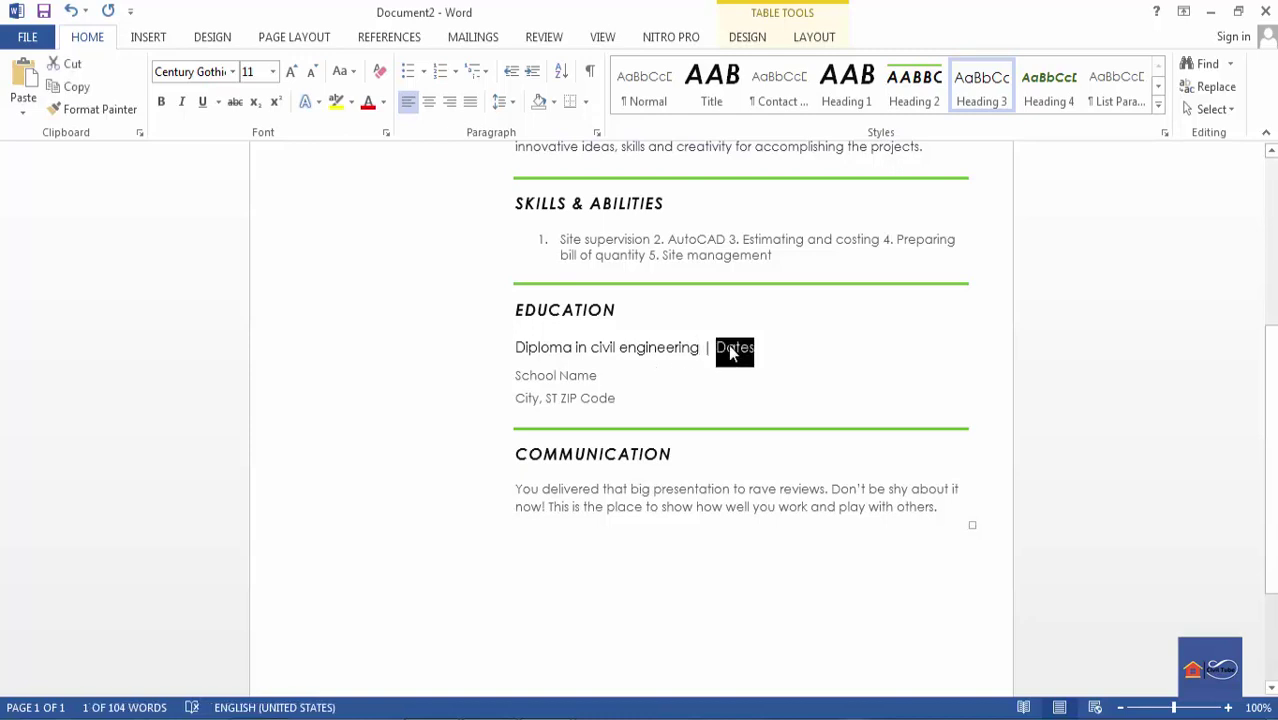
type("2017")
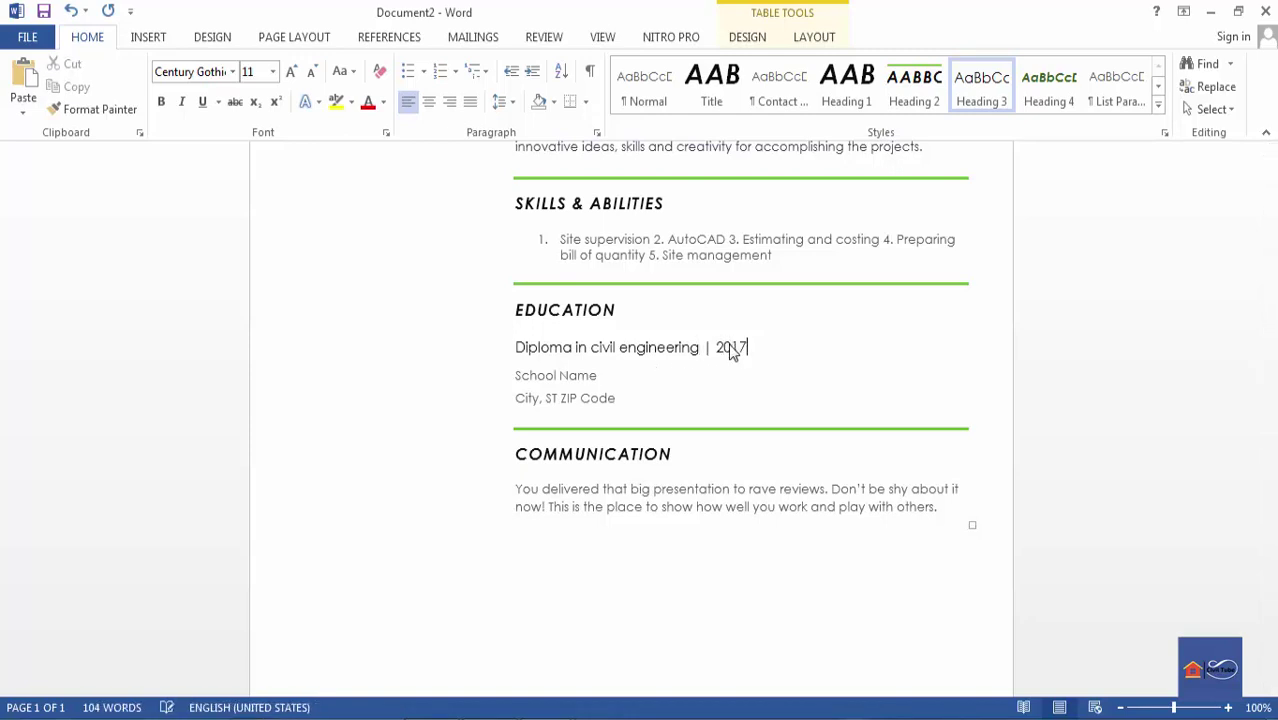
left_click(562, 378)
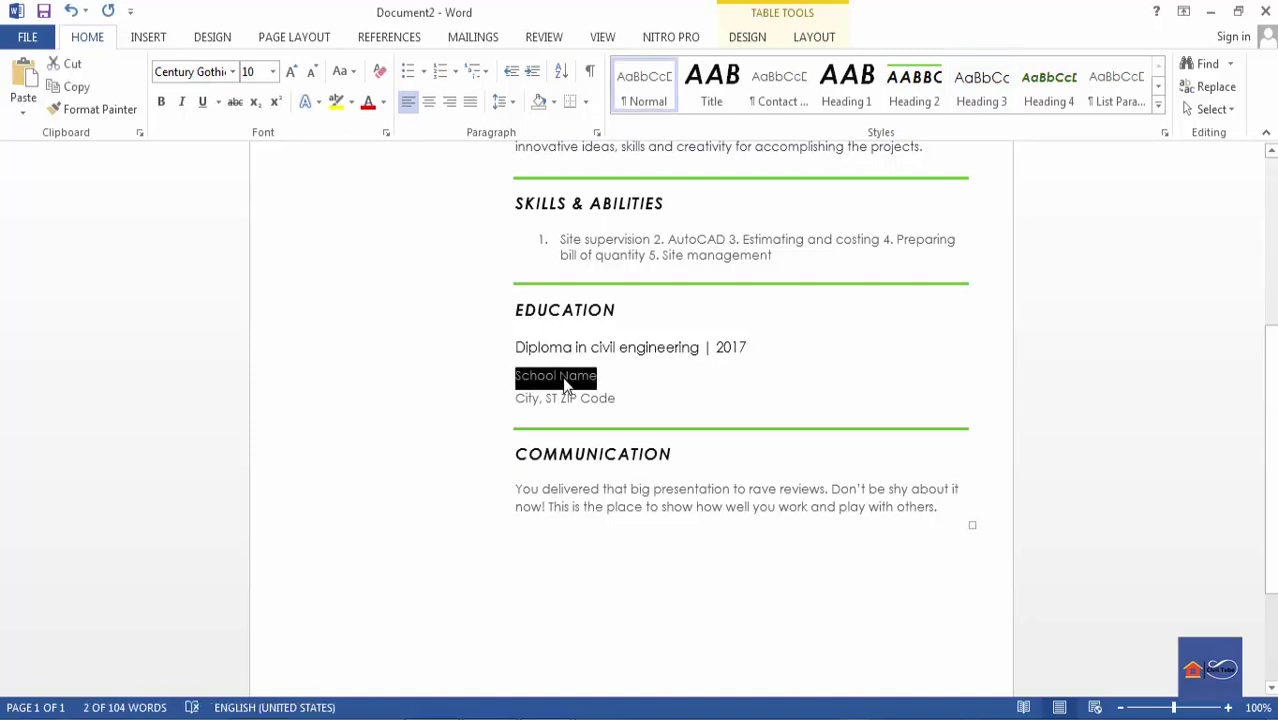
type("SS")
key("BackSpace")
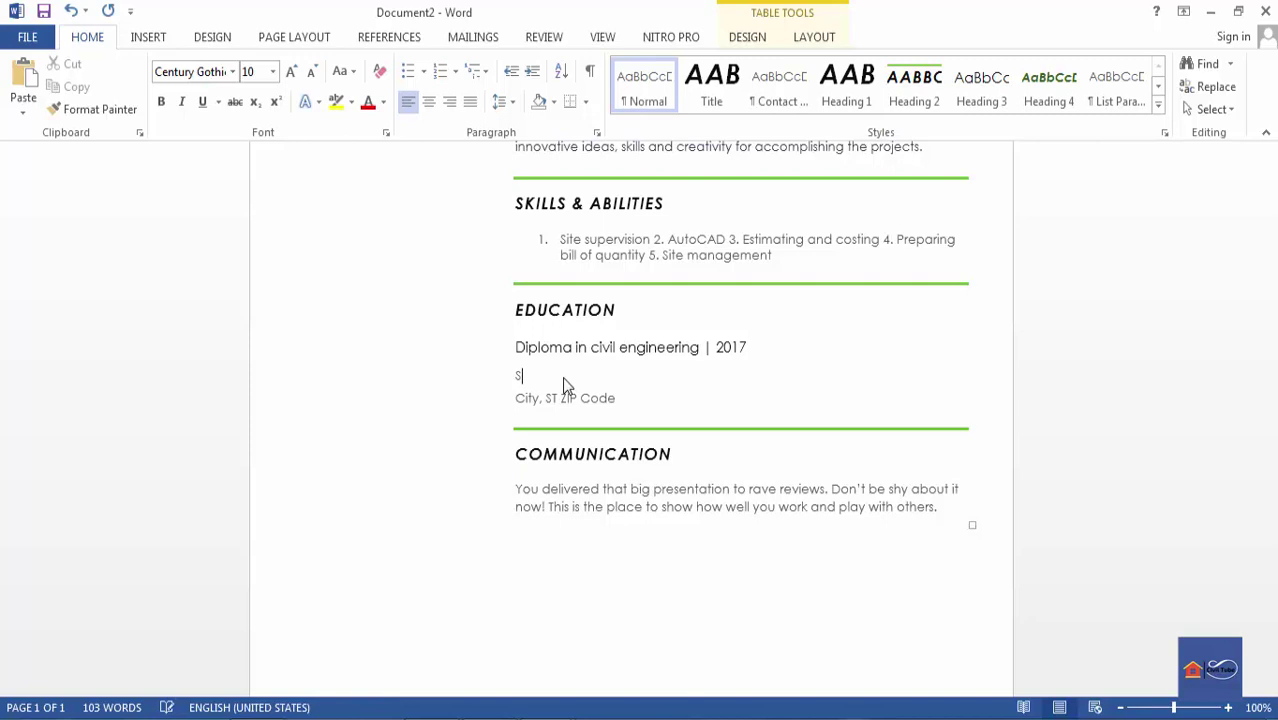
type("PI")
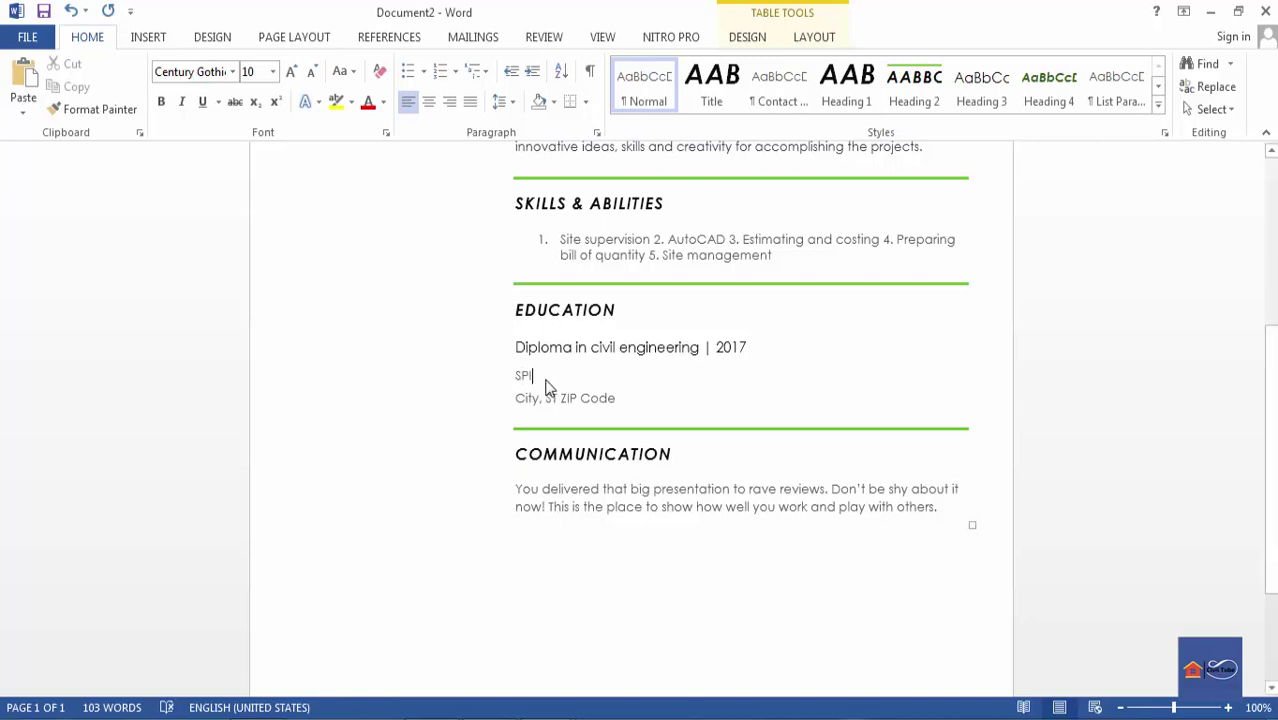
- Replace the City, ST ZIP Code line with 'Sherpur, 2100'
left_click(535, 409)
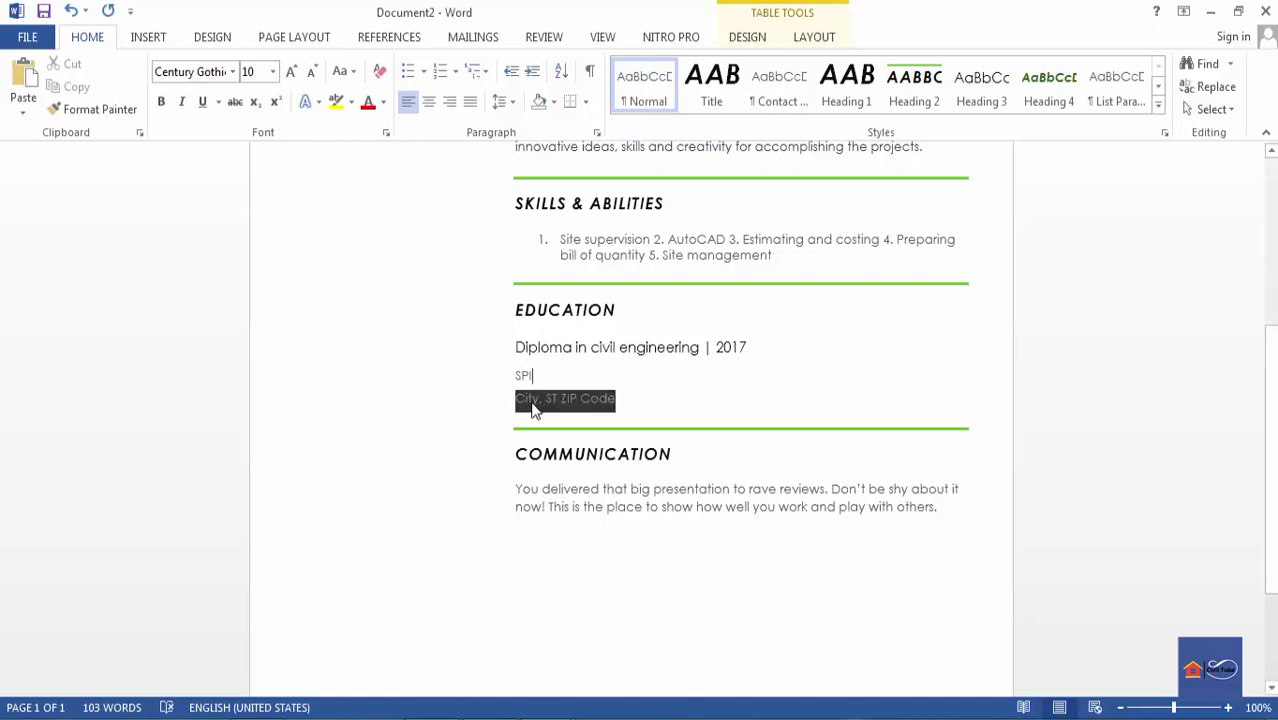
left_click(518, 406)
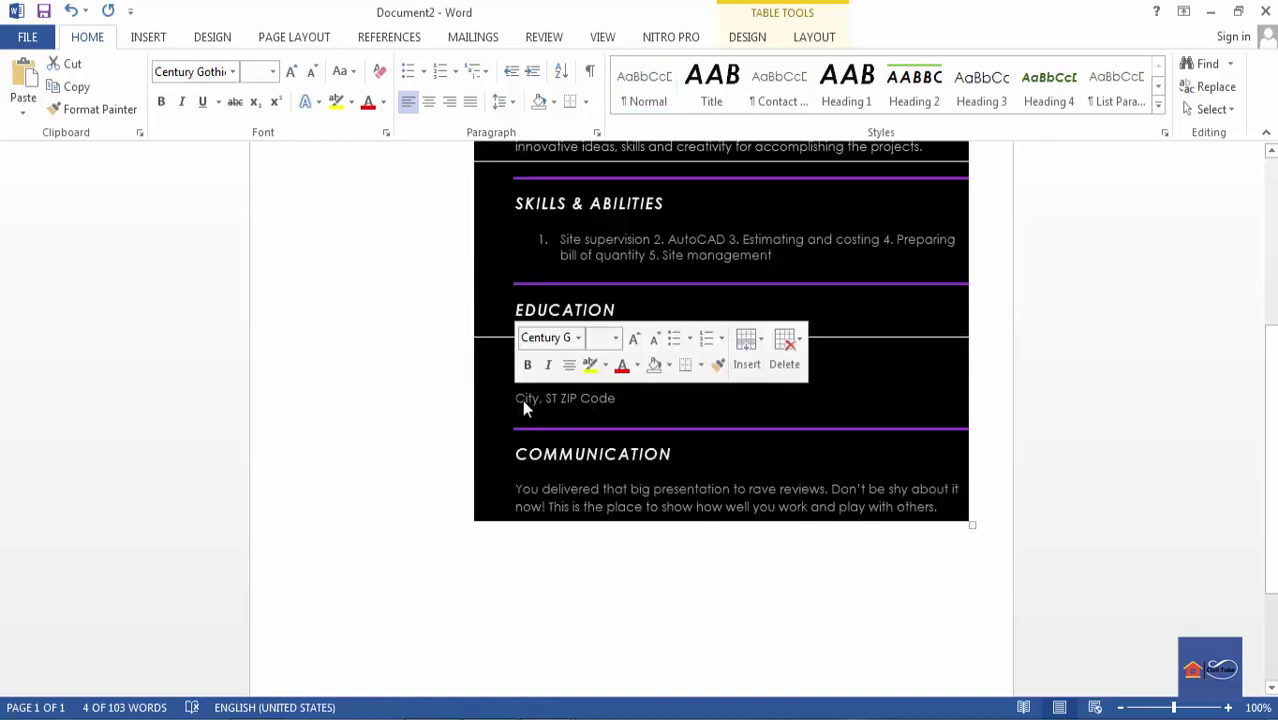
left_click(540, 410)
left_click_drag(548, 410, 602, 408)
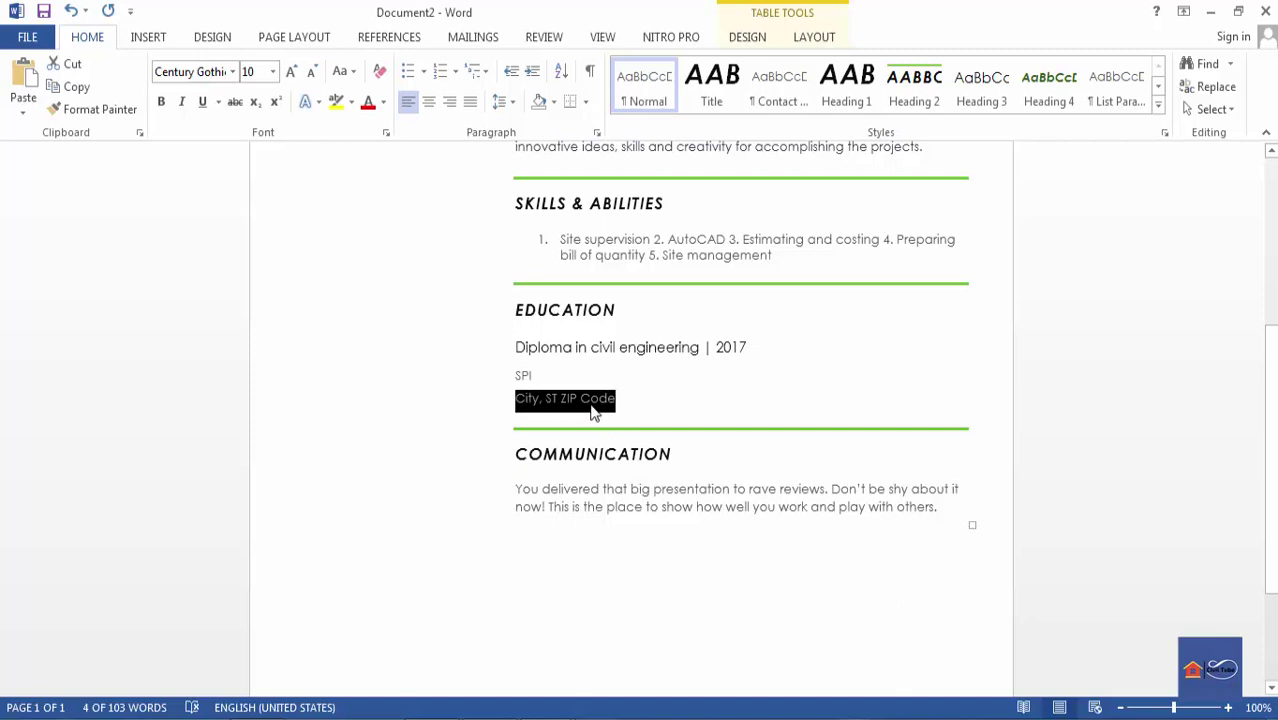
type("SHerpu")
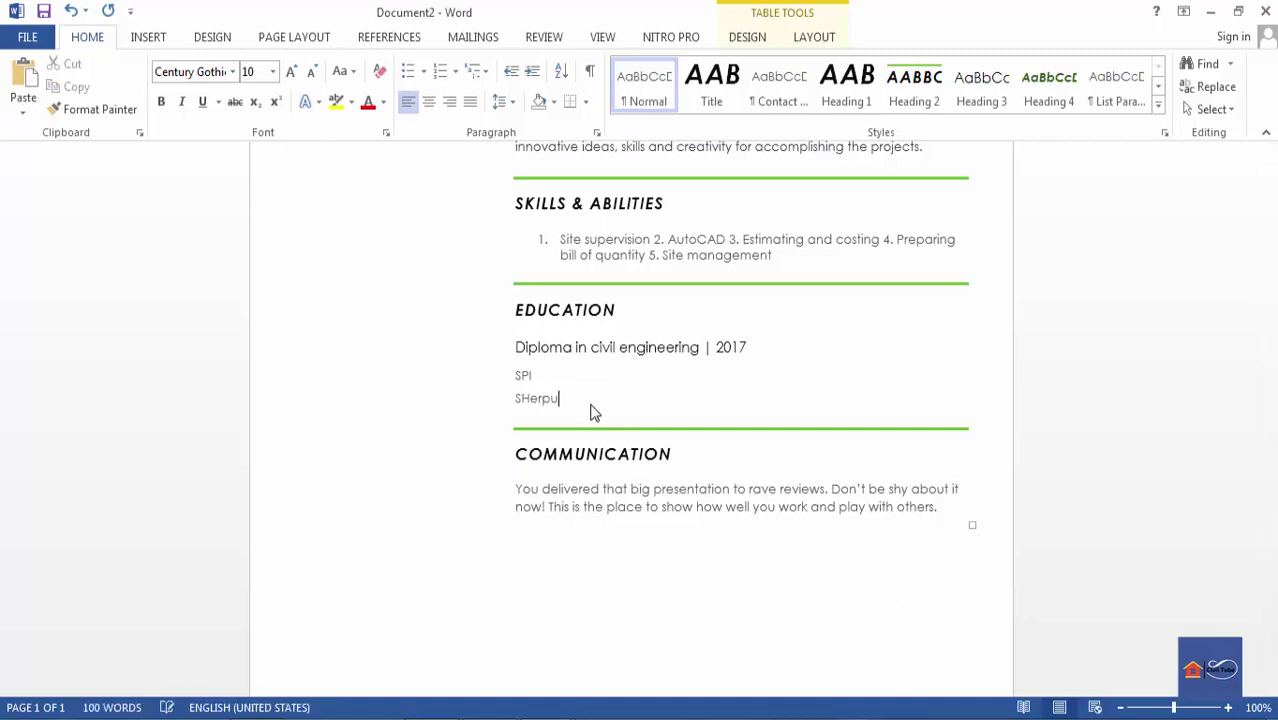
type("r")
key("BackSpace")
key("BackSpace")
key("BackSpace")
key("BackSpace")
key("BackSpace")
key("BackSpace")
type("herpur, 2100")
- Create a new blank document with Ctrl+N and show its INSERT commands
left_click_drag(630, 404, 557, 388)
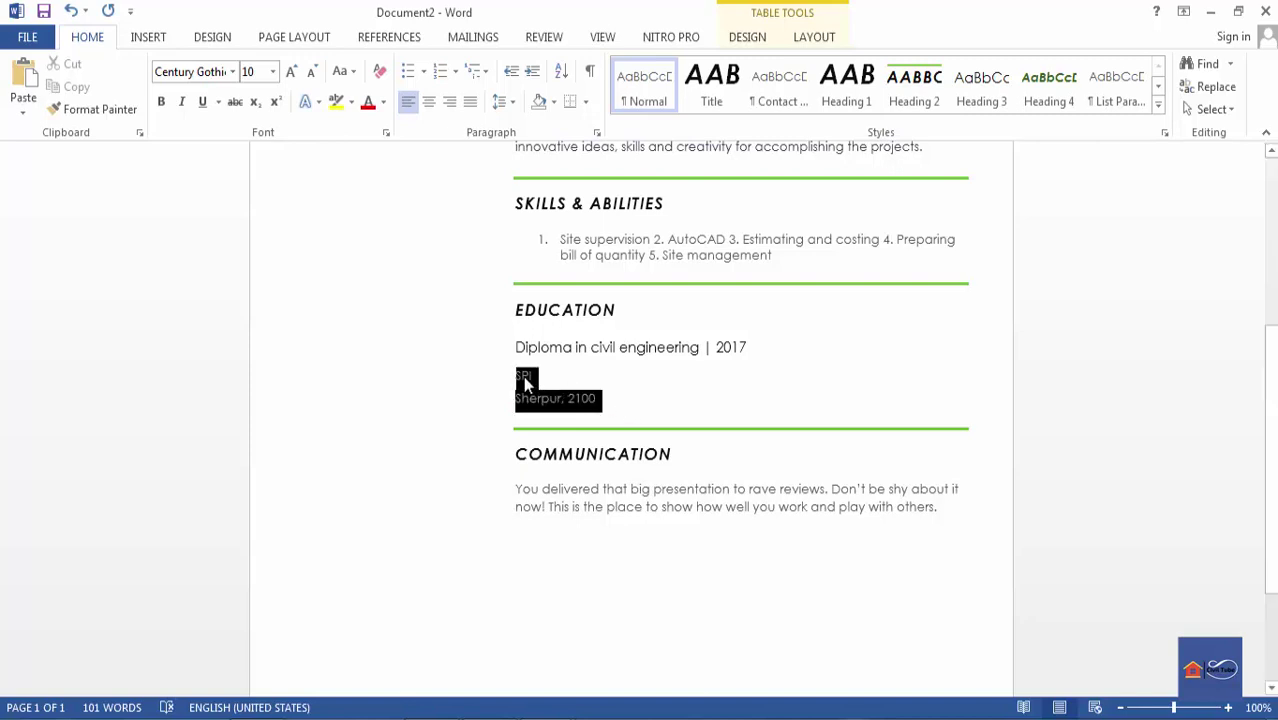
left_click(628, 403)
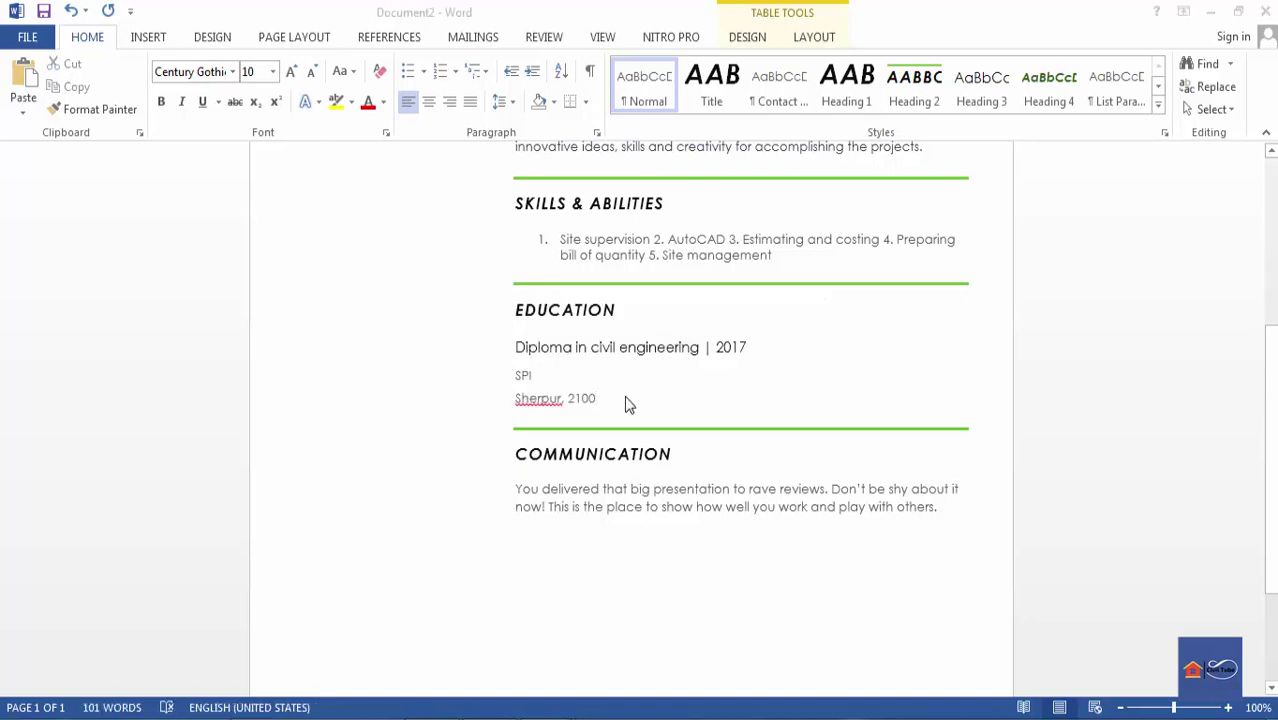
key("ctrl+n")
left_click(136, 44)
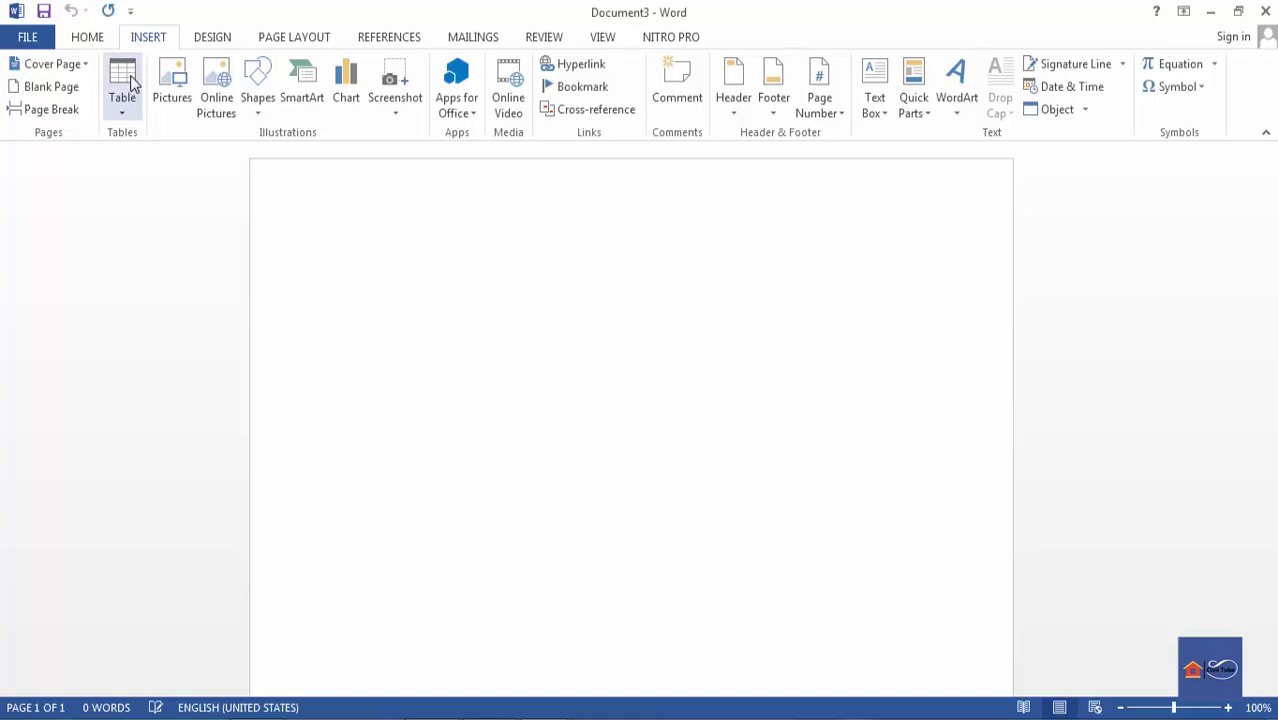
- Insert a 4x1 table headed Degree, institute, Passing year, Result, and add a 'Diploma in civil engineering' row
left_click(123, 88)
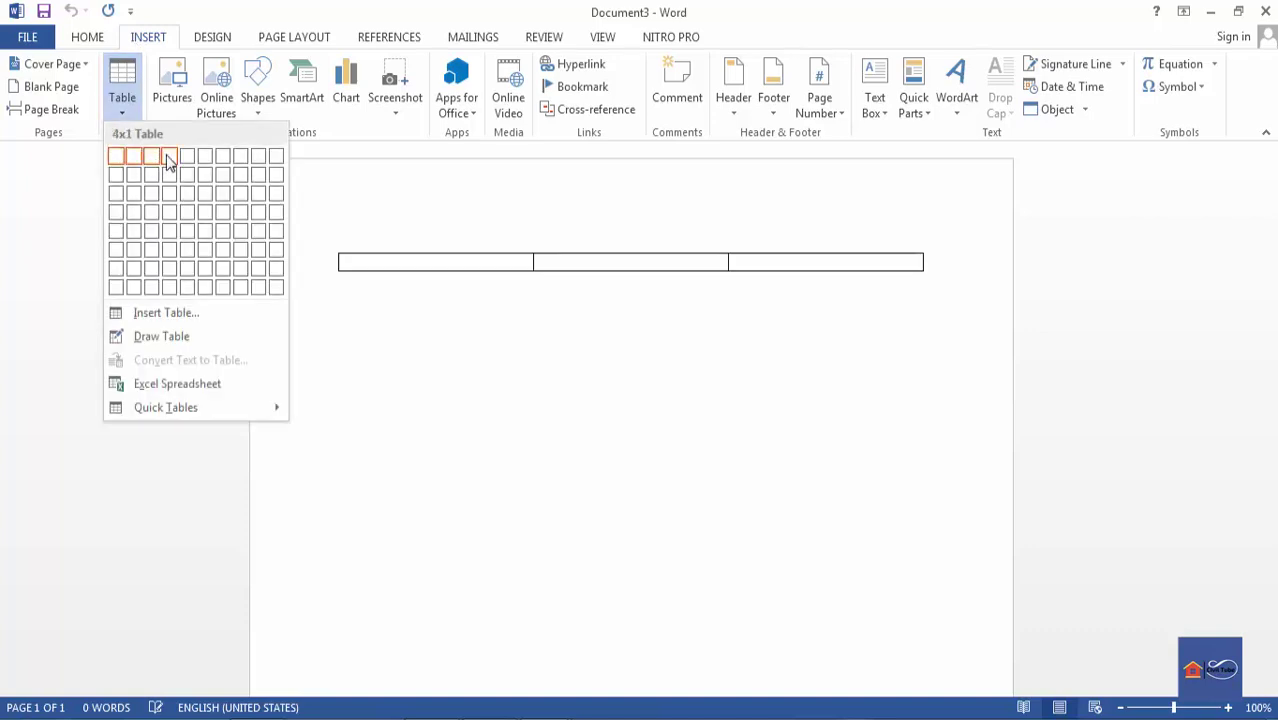
left_click(169, 160)
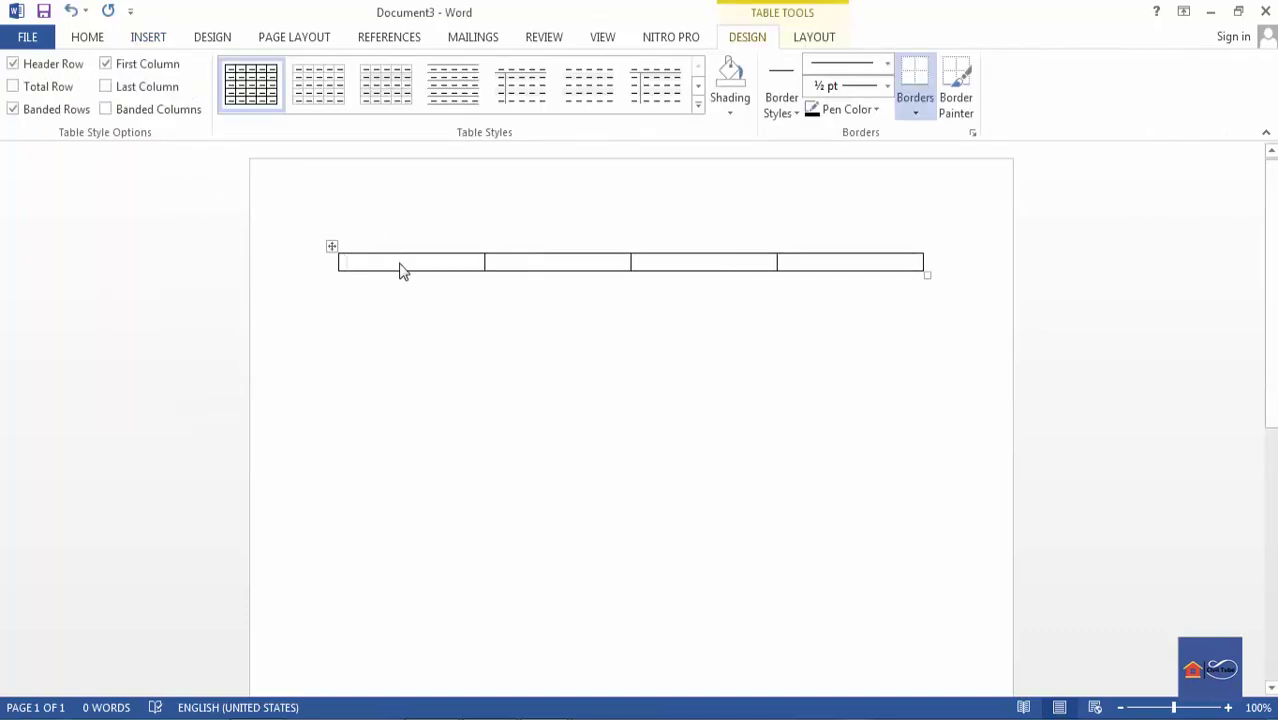
type("Degree")
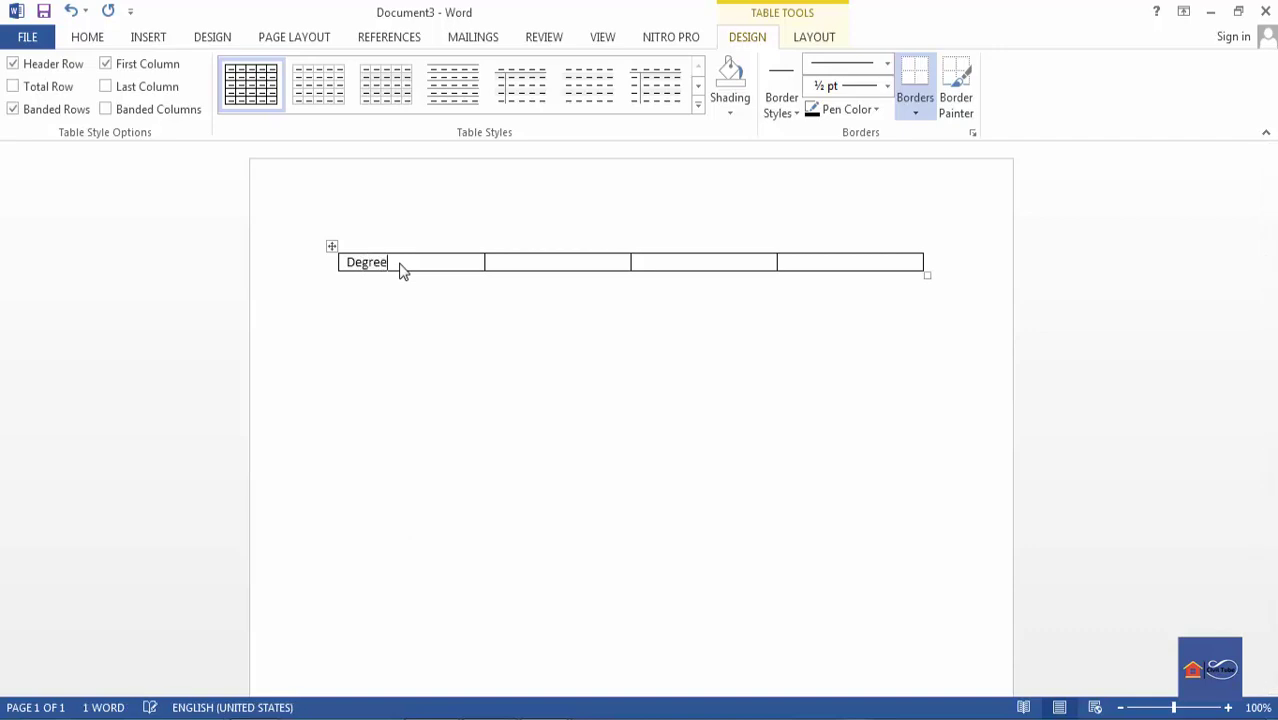
left_click(557, 272)
type("i")
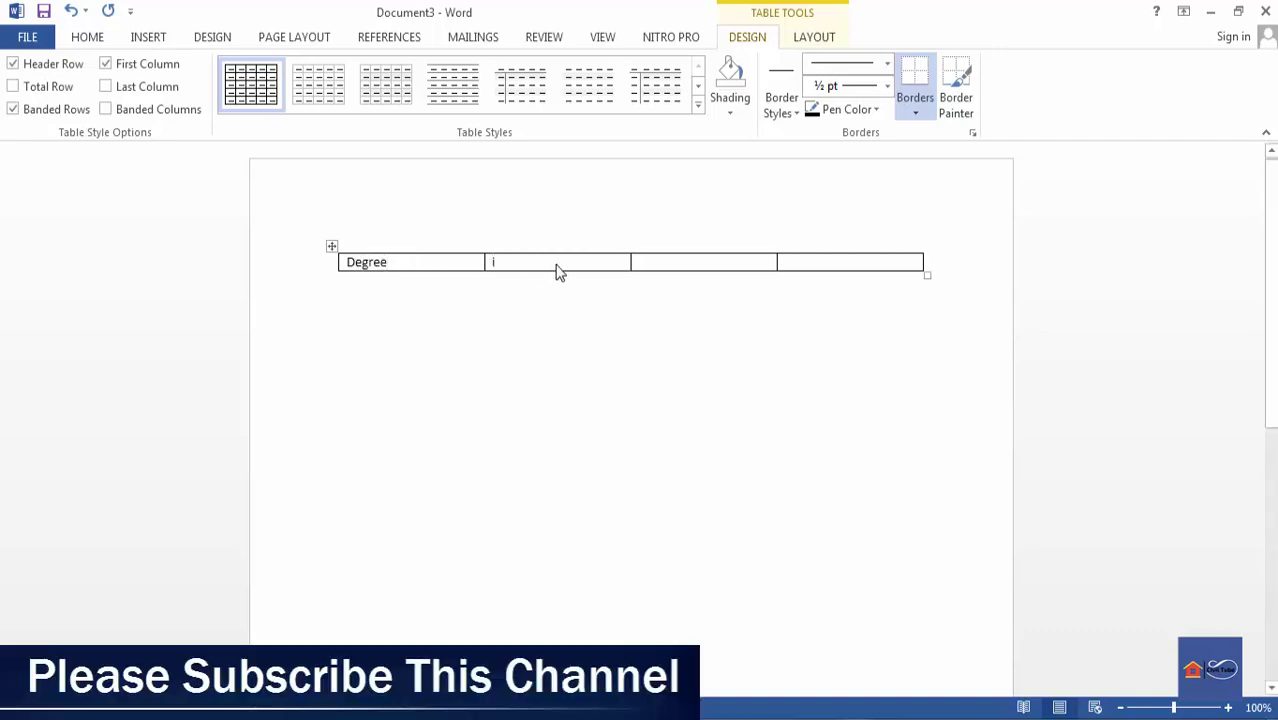
type("nsti")
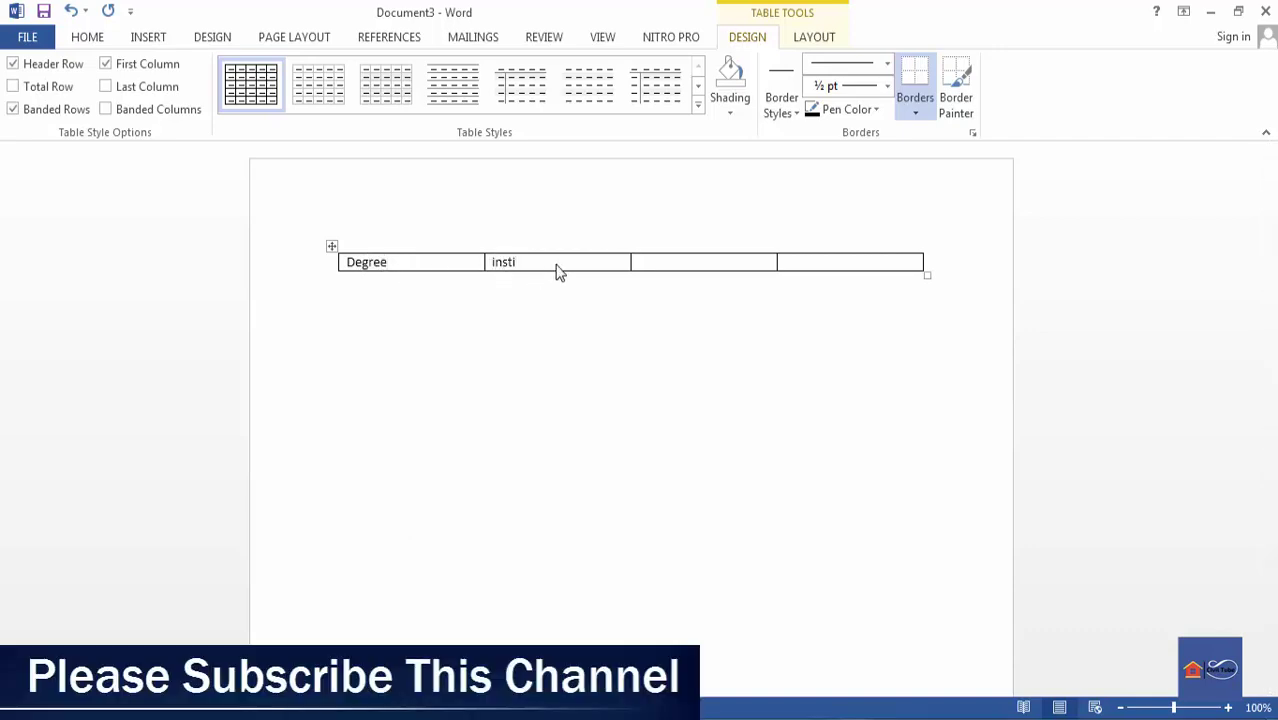
type("tute")
key("Tab")
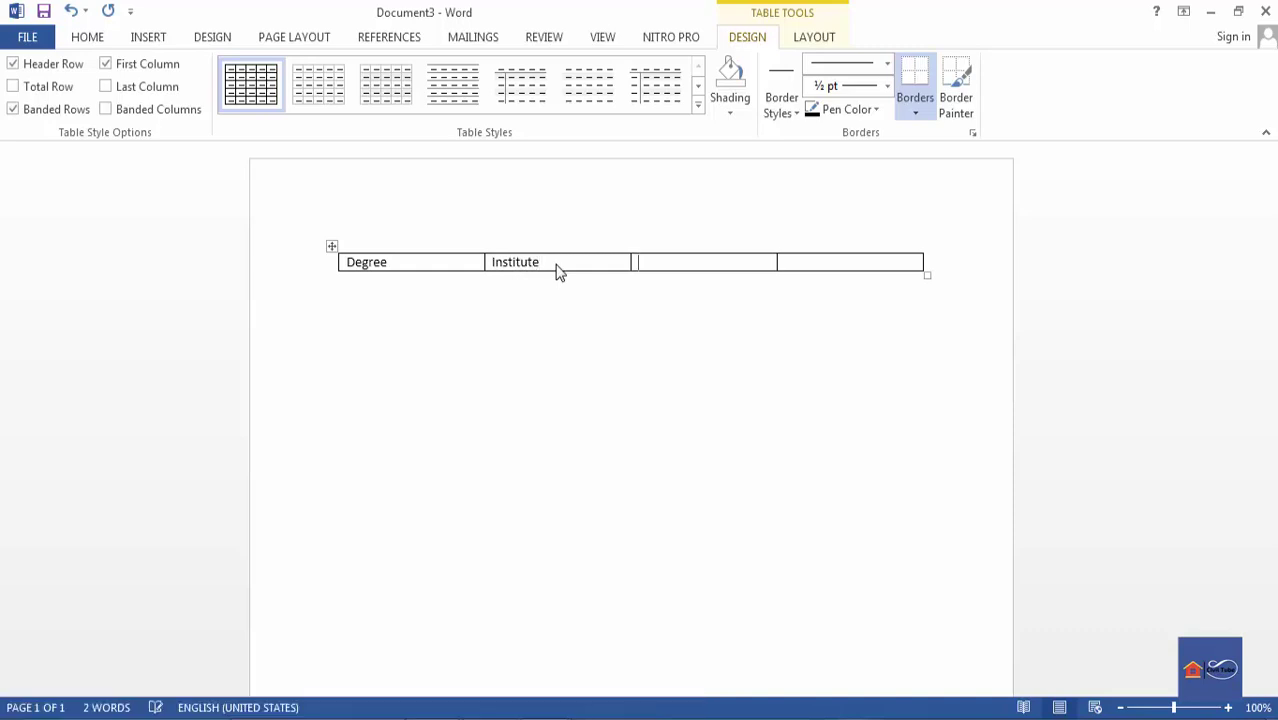
type("Passing year")
key("Tab")
type("Result")
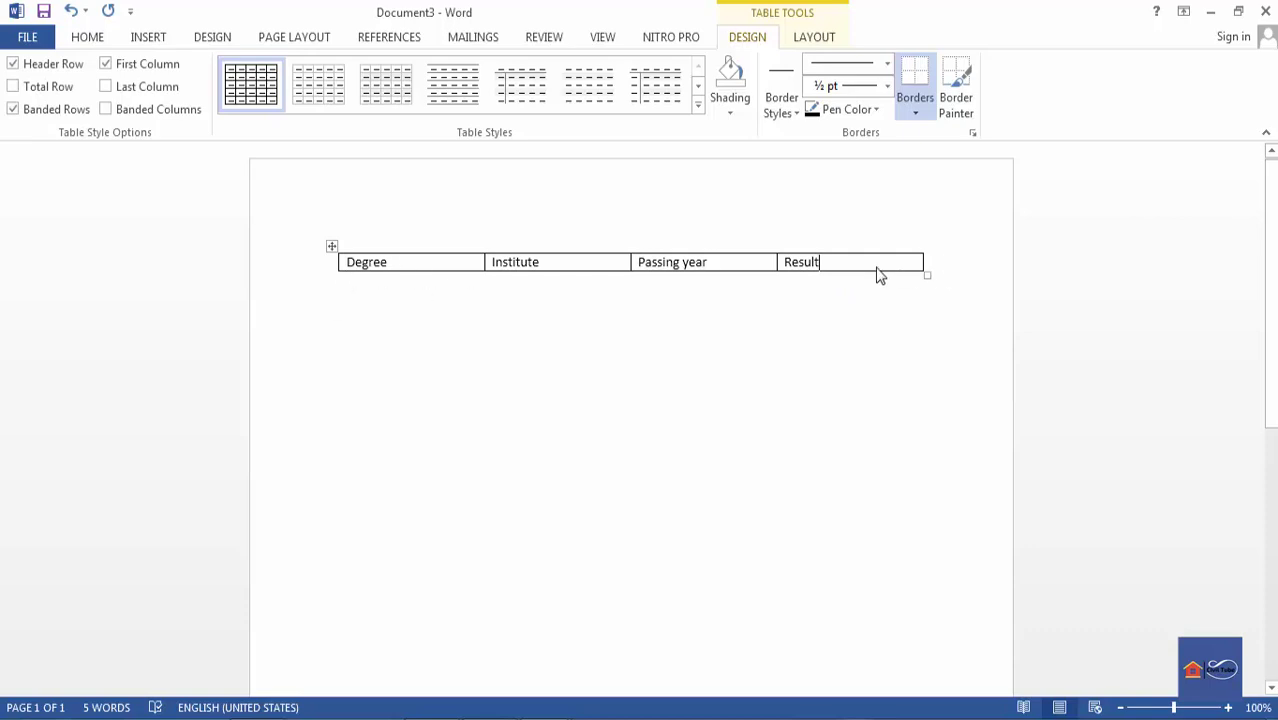
key("Tab")
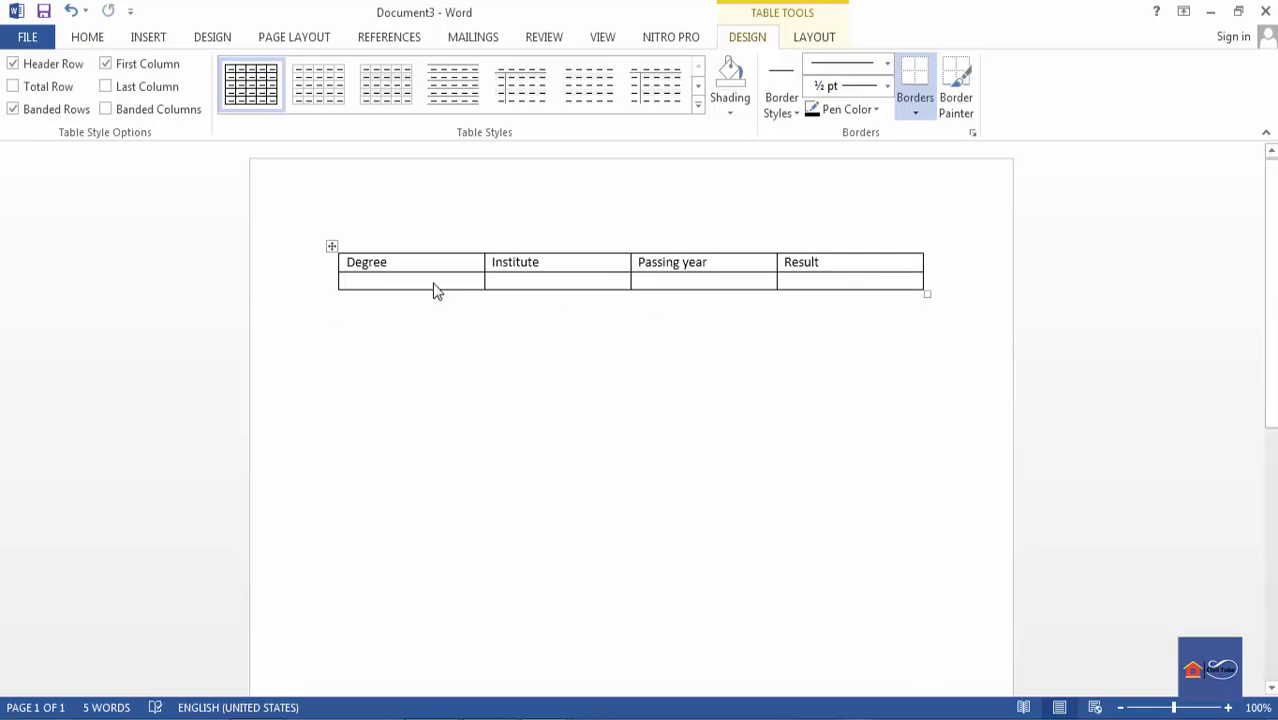
type("Dip")
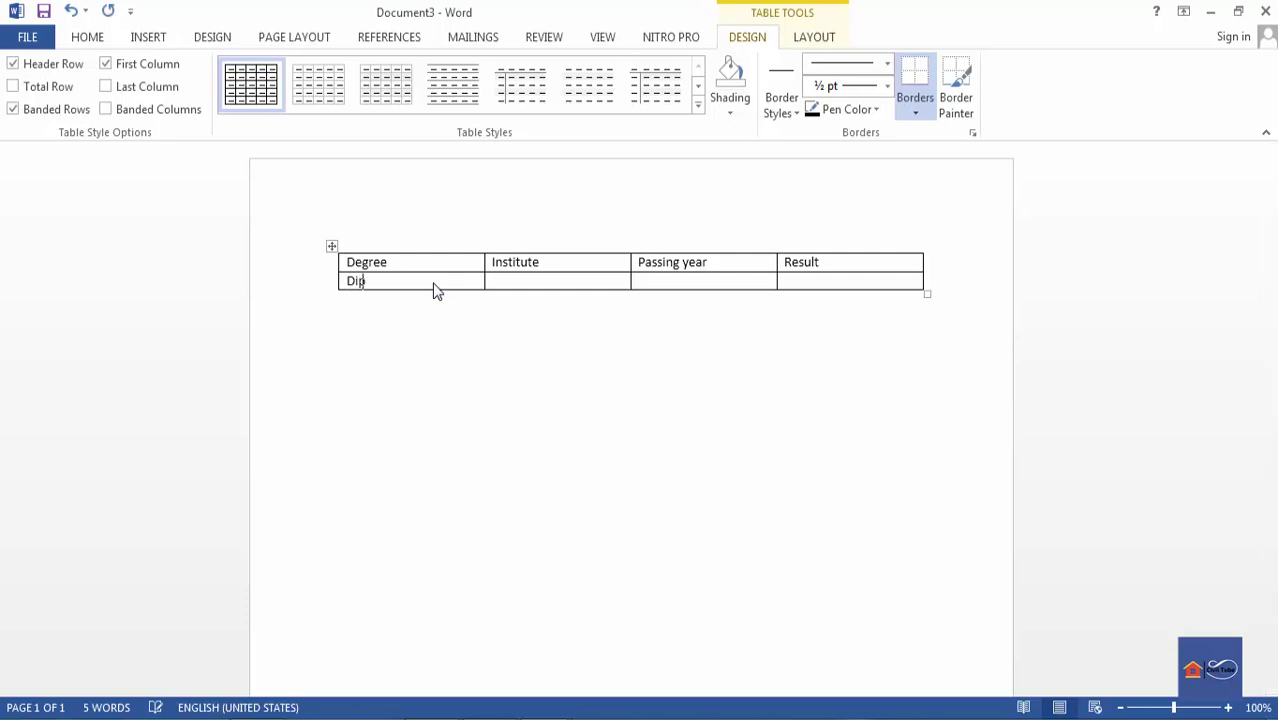
type("loma in civil engineer")
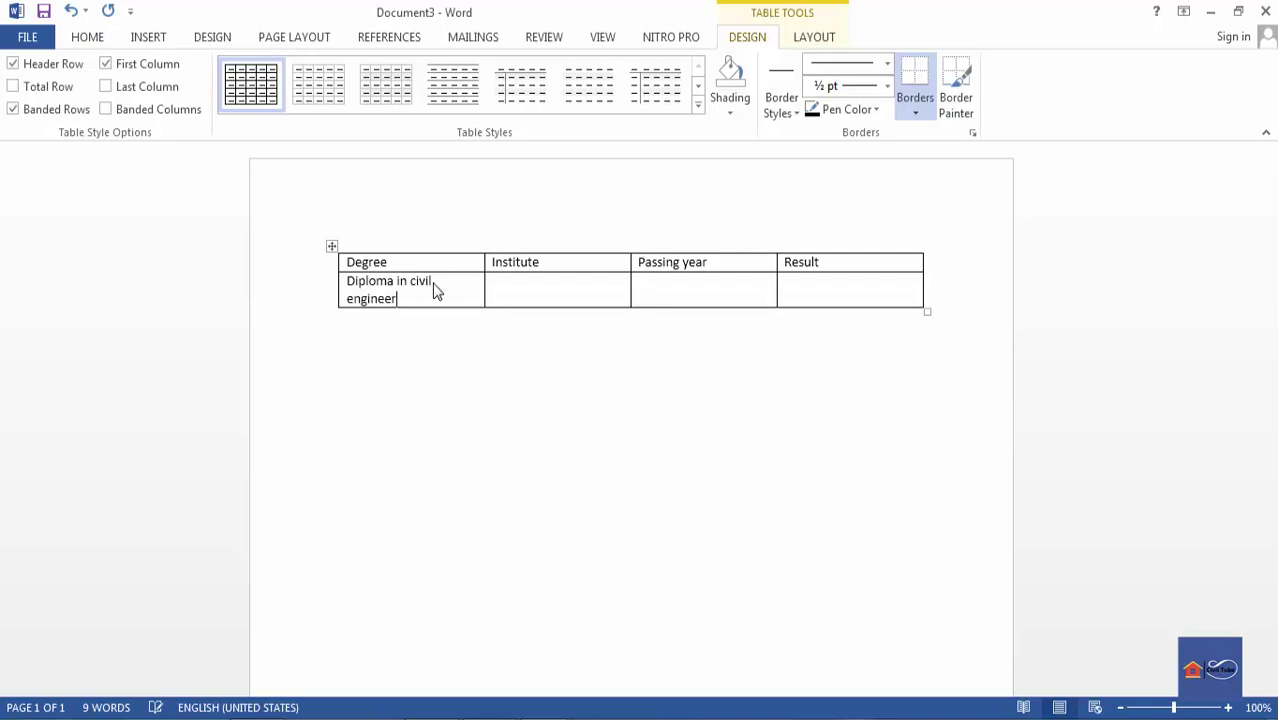
type("ing")
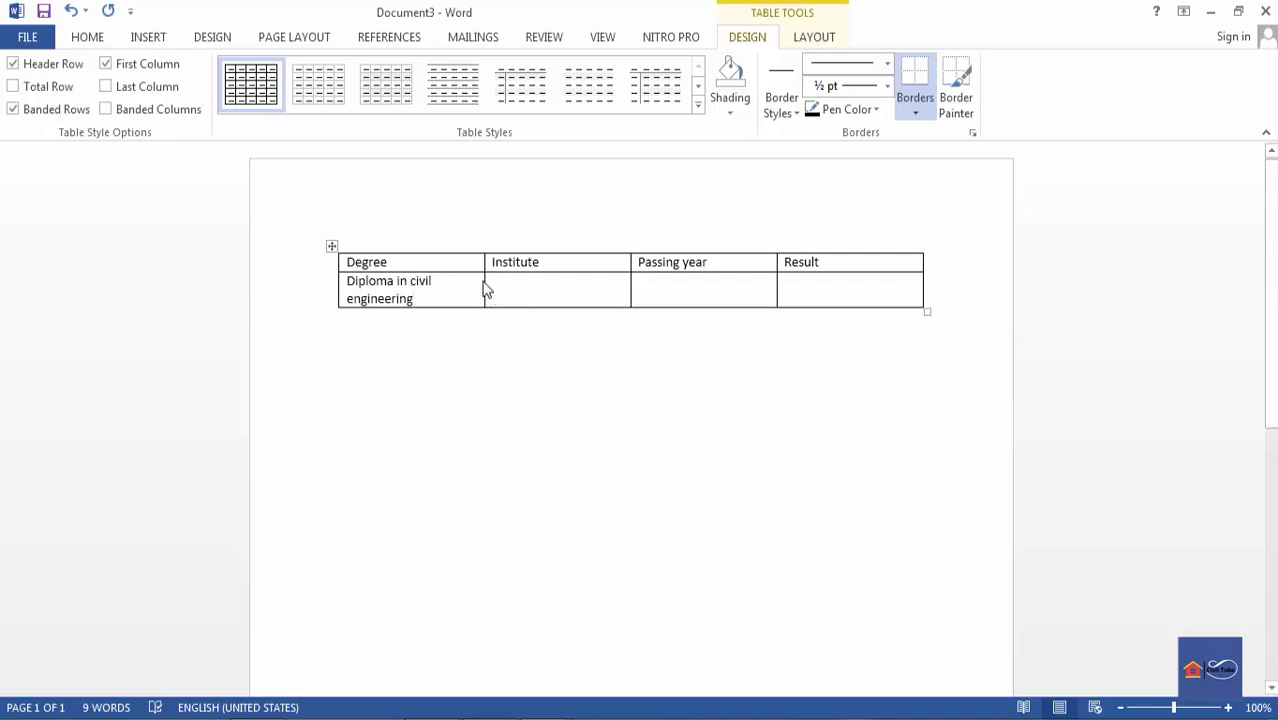
- Widen the Degree and Institute columns and enter SPI, 2017 and 3.55 in the diploma row
left_click_drag(486, 283, 530, 285)
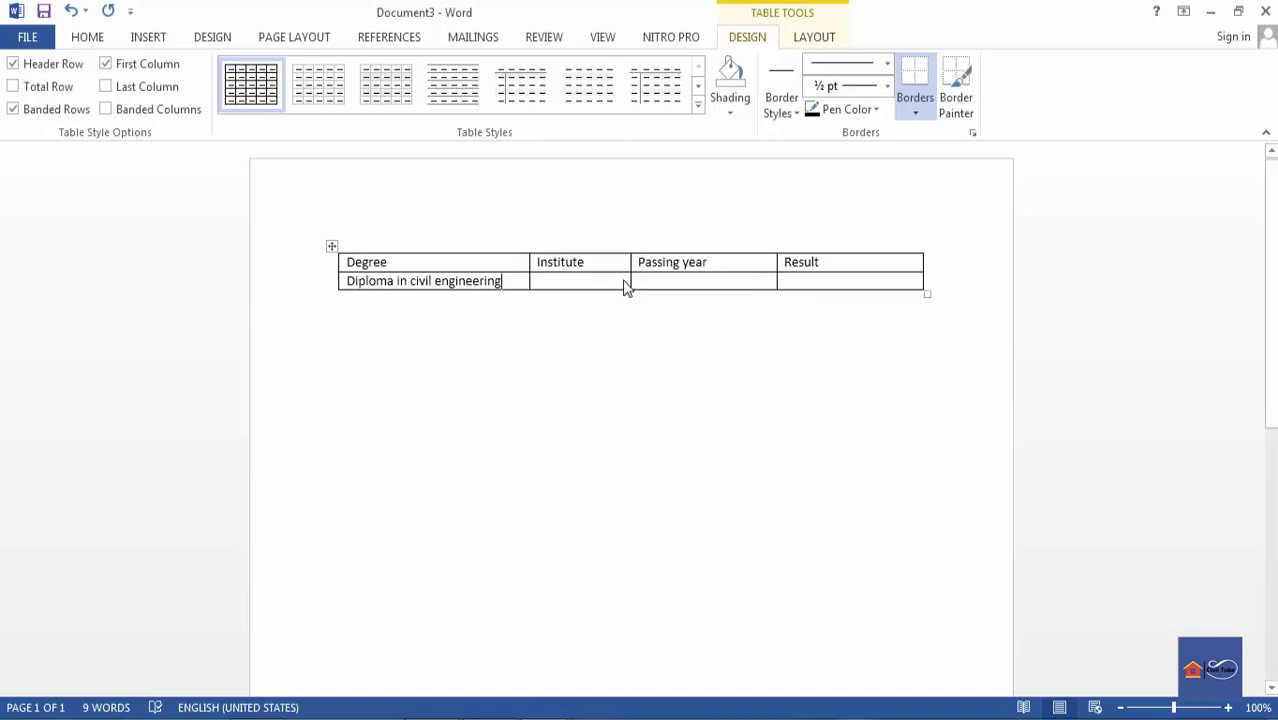
left_click_drag(633, 286, 648, 286)
left_click(614, 287)
type("SPI")
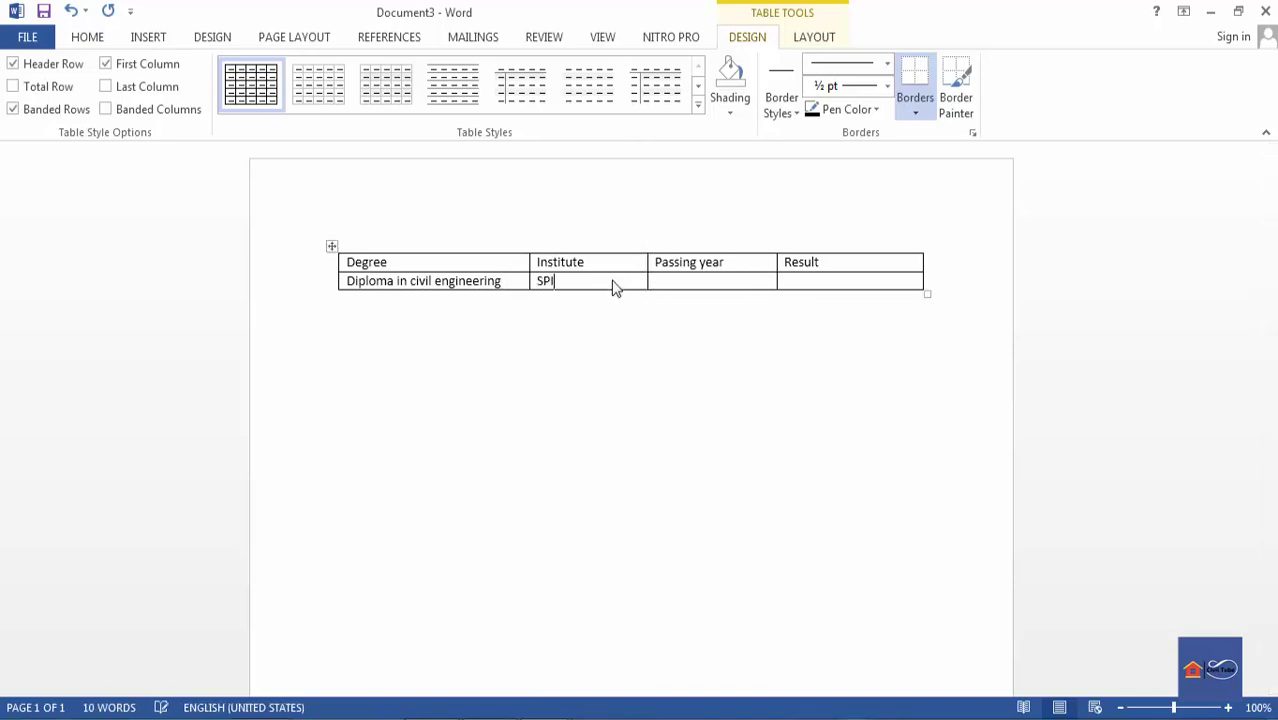
left_click(709, 292)
type("2017")
left_click(846, 289)
type("3")
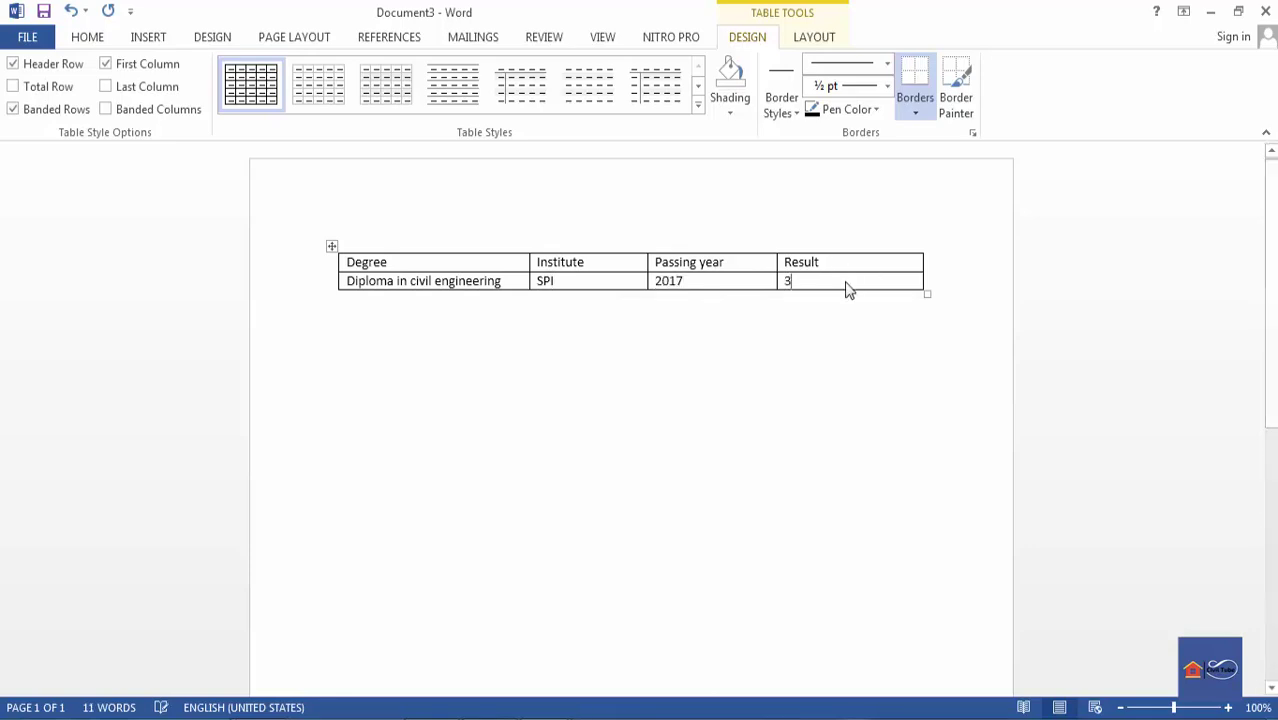
type(".55")
- Add an SSC row with Xxxx, Xxxx and xxxx placeholders
left_click(331, 289)
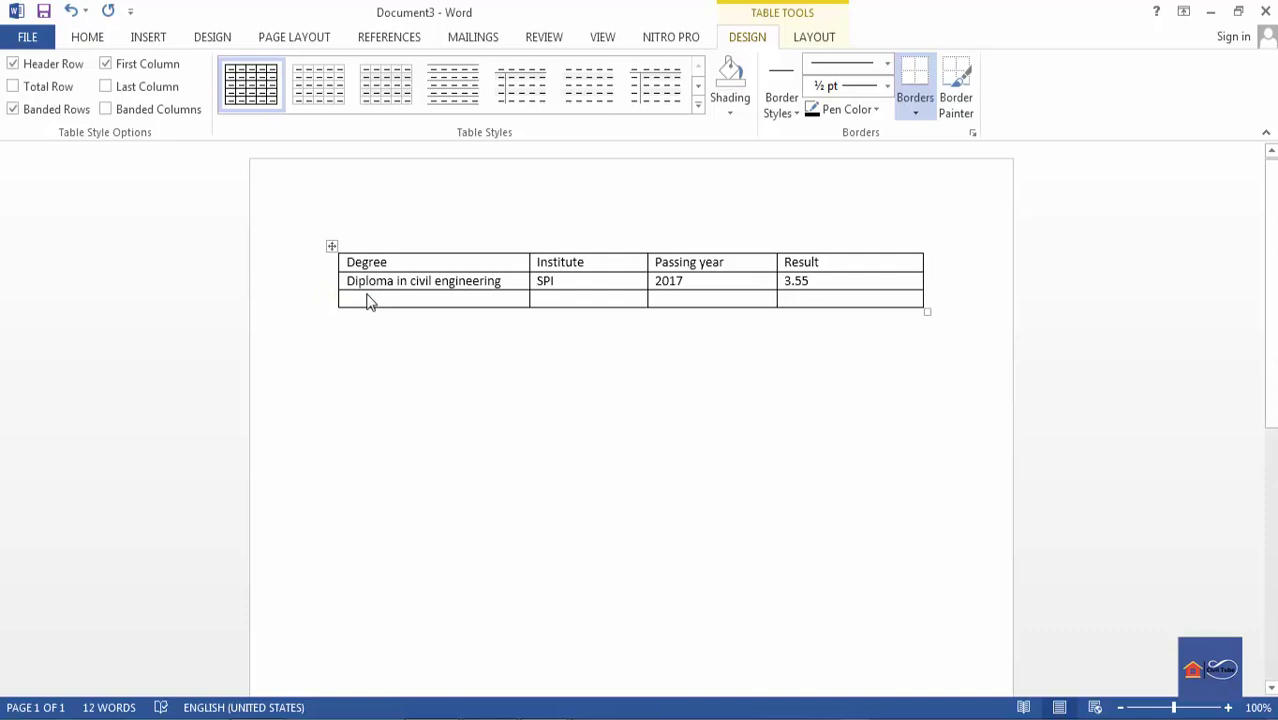
type("SSC")
left_click(541, 306)
type("Xxxx")
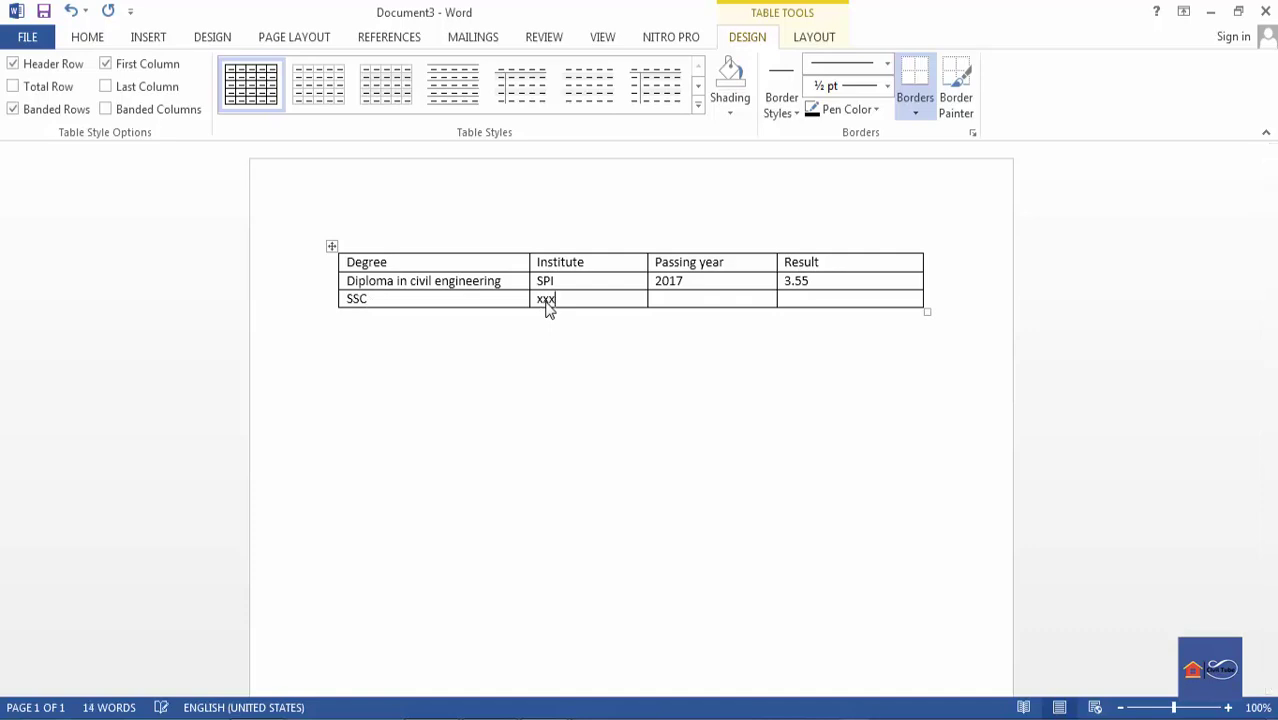
key("Tab")
type("Xxxx")
key("Tab")
type("xxxx")
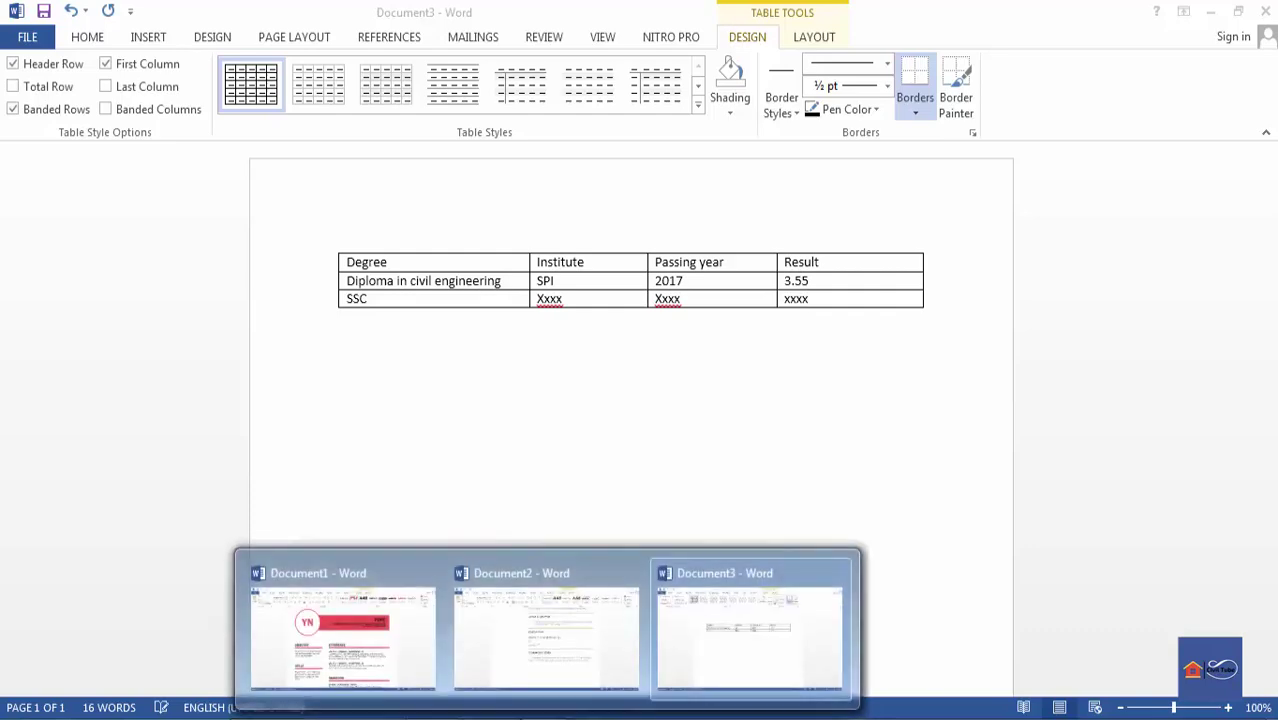
- Return to the Document2 resume and select the COMMUNICATION heading and its placeholder paragraph
left_click(560, 660)
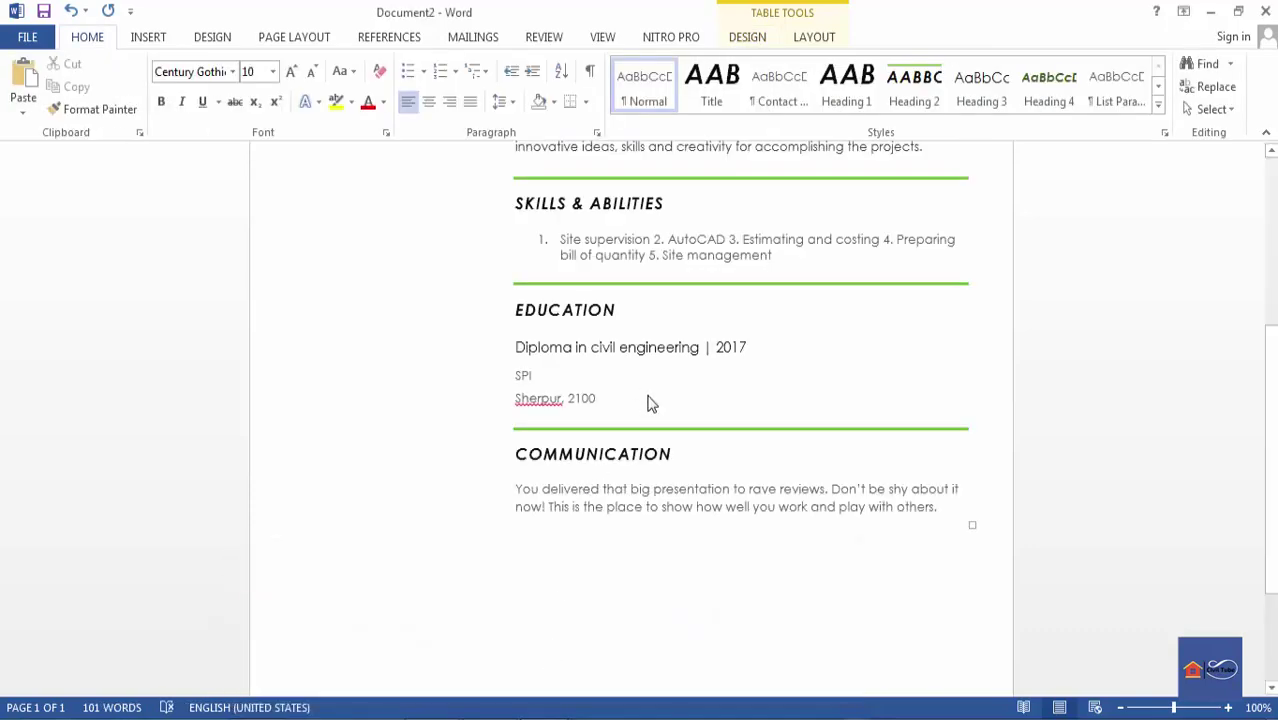
left_click(576, 696)
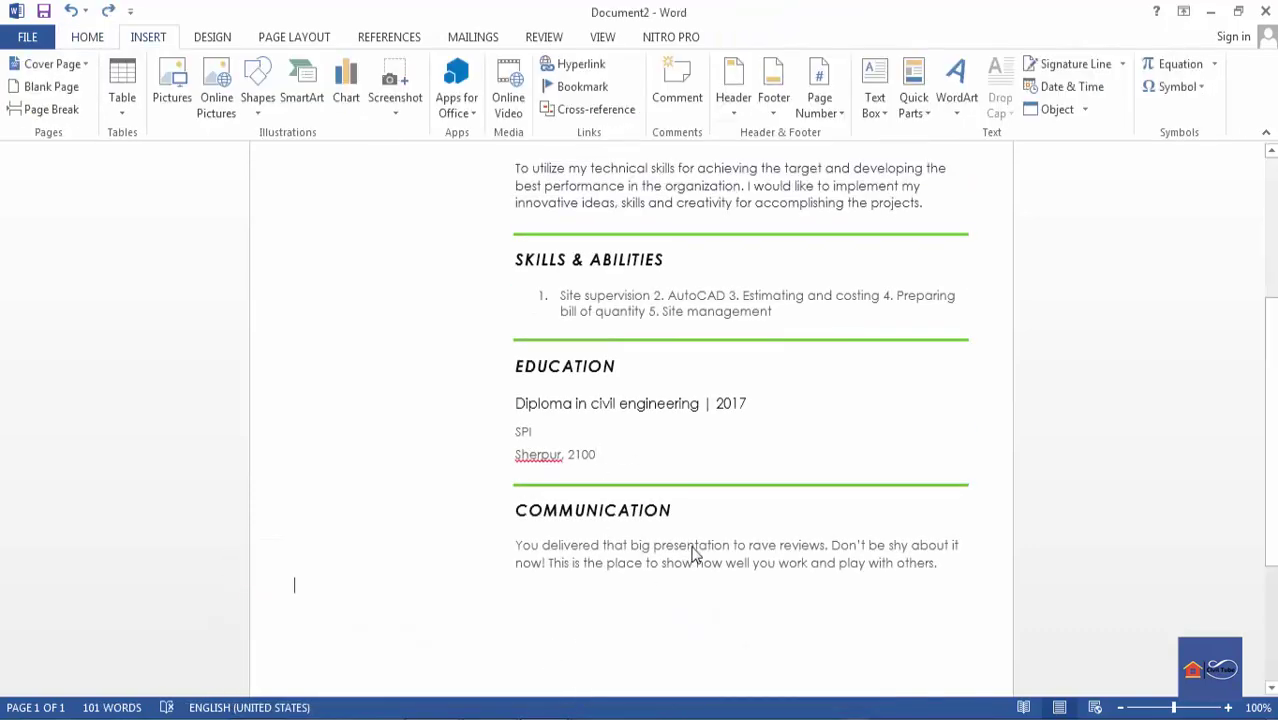
double_click(697, 513)
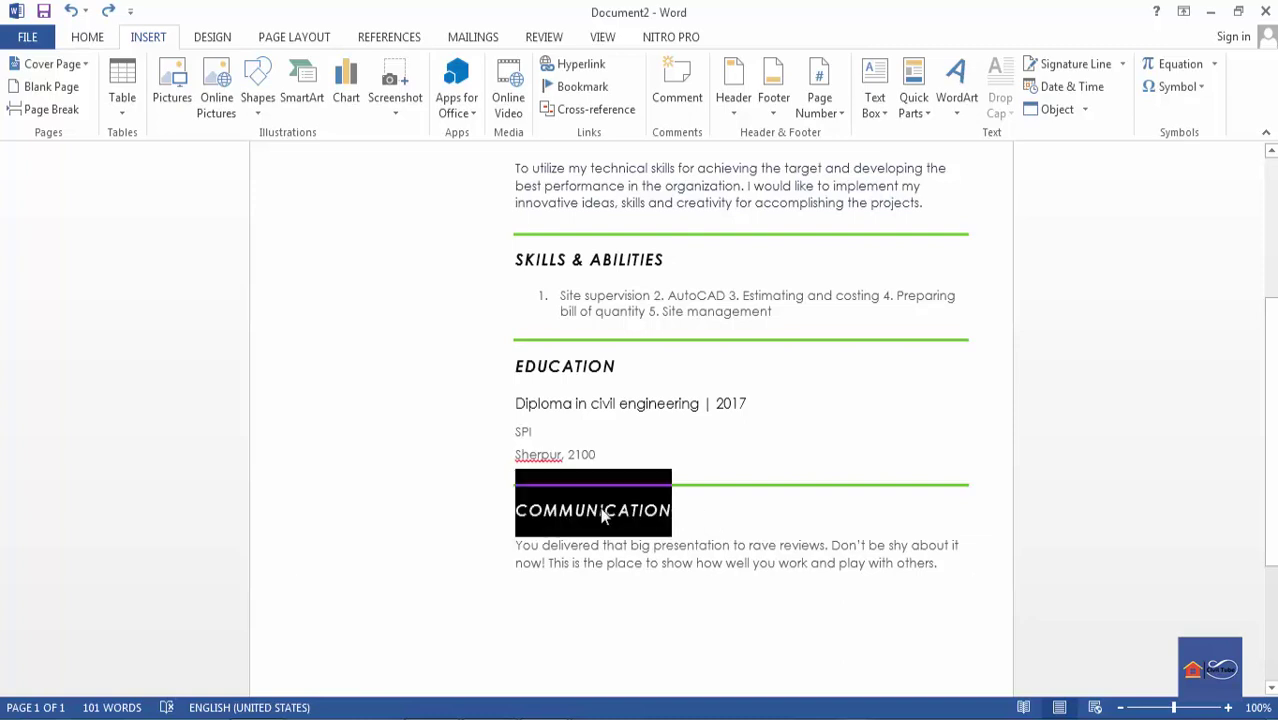
triple_click(716, 563)
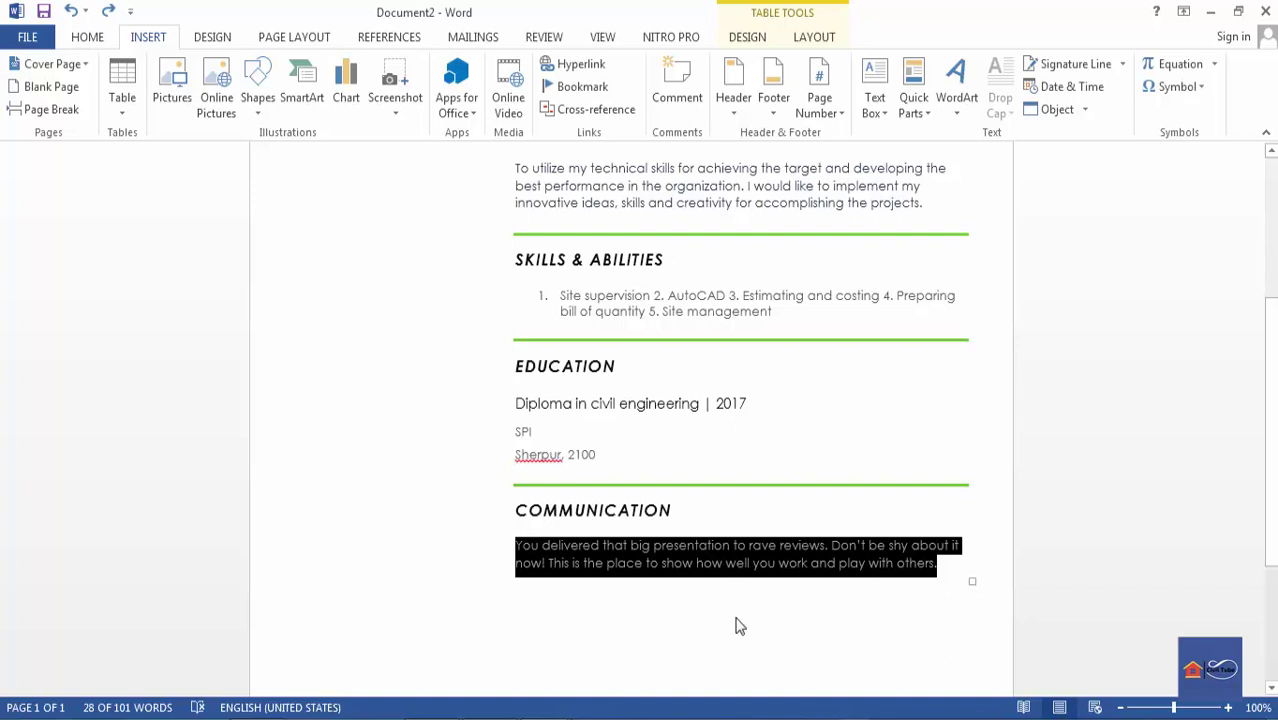
left_click(1090, 543)
scroll(1090, 543, "up", 4)
scroll(1065, 535, "down", 6)
scroll(1065, 535, "down", 3)
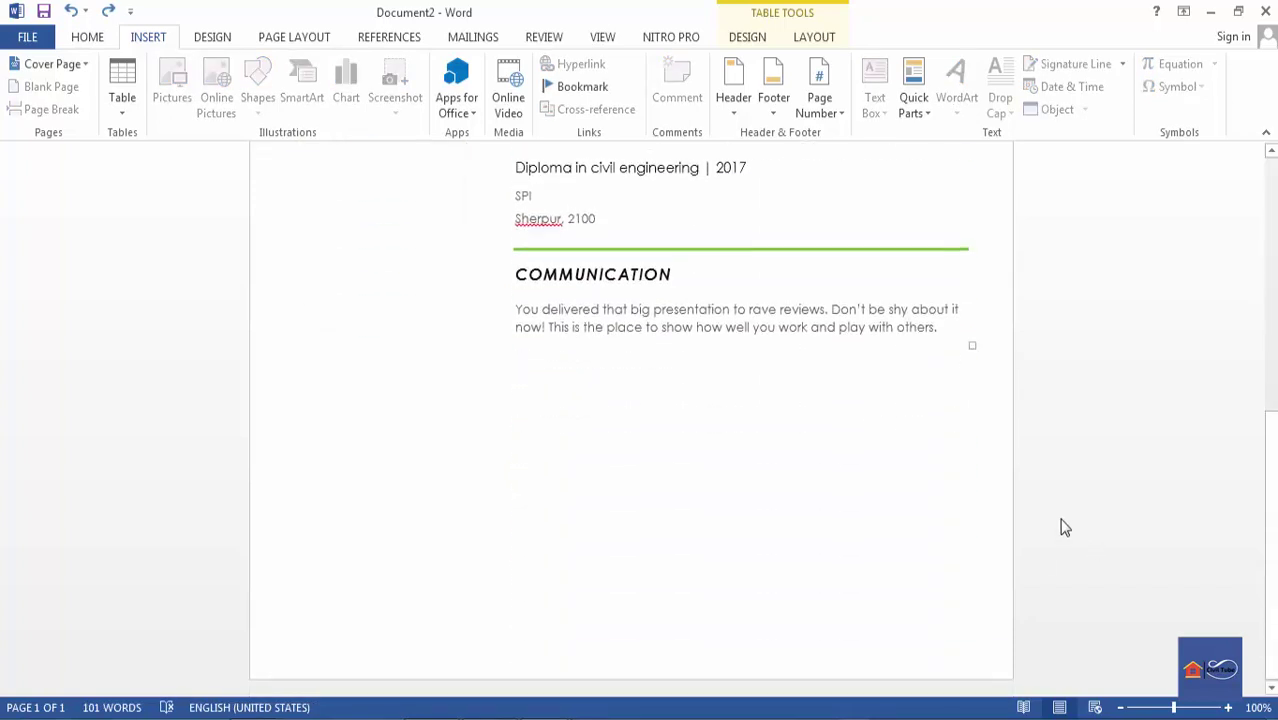
left_click_drag(907, 328, 592, 290)
scroll(645, 353, "up", 2)
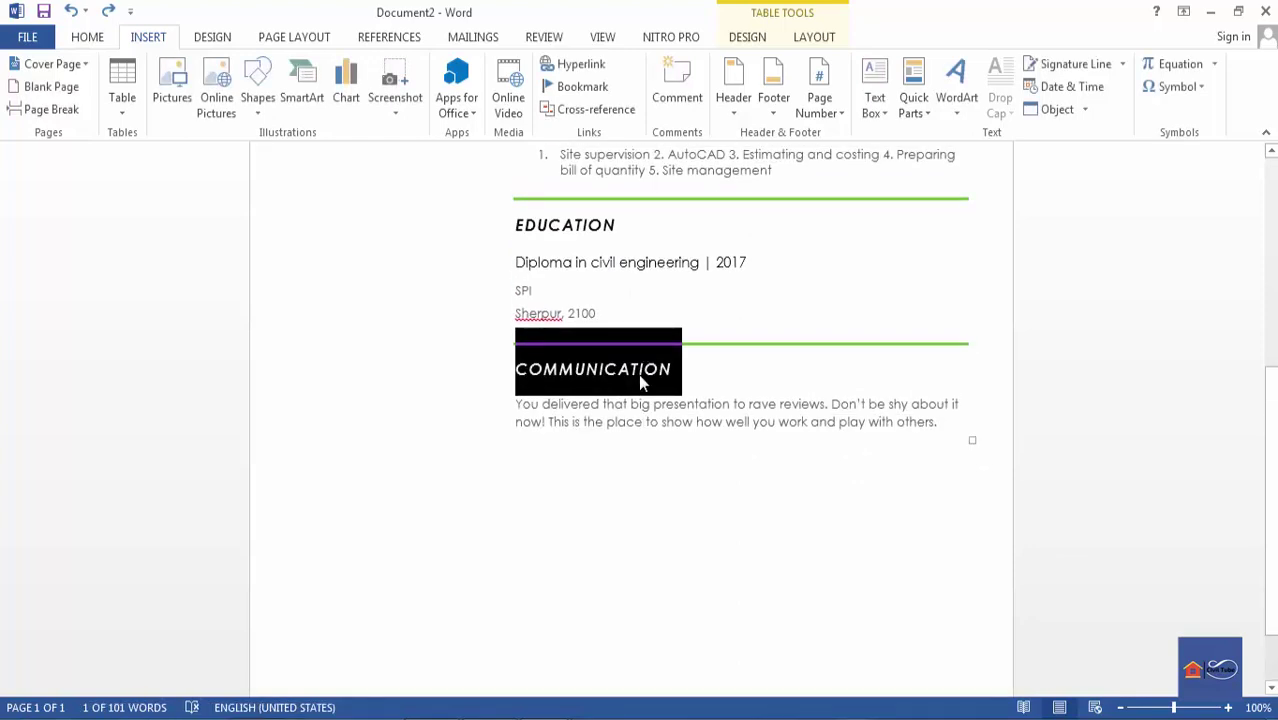
- Type EXPERIENCE over the COMMUNICATION heading and delete the placeholder paragraph below it
type("EXPW")
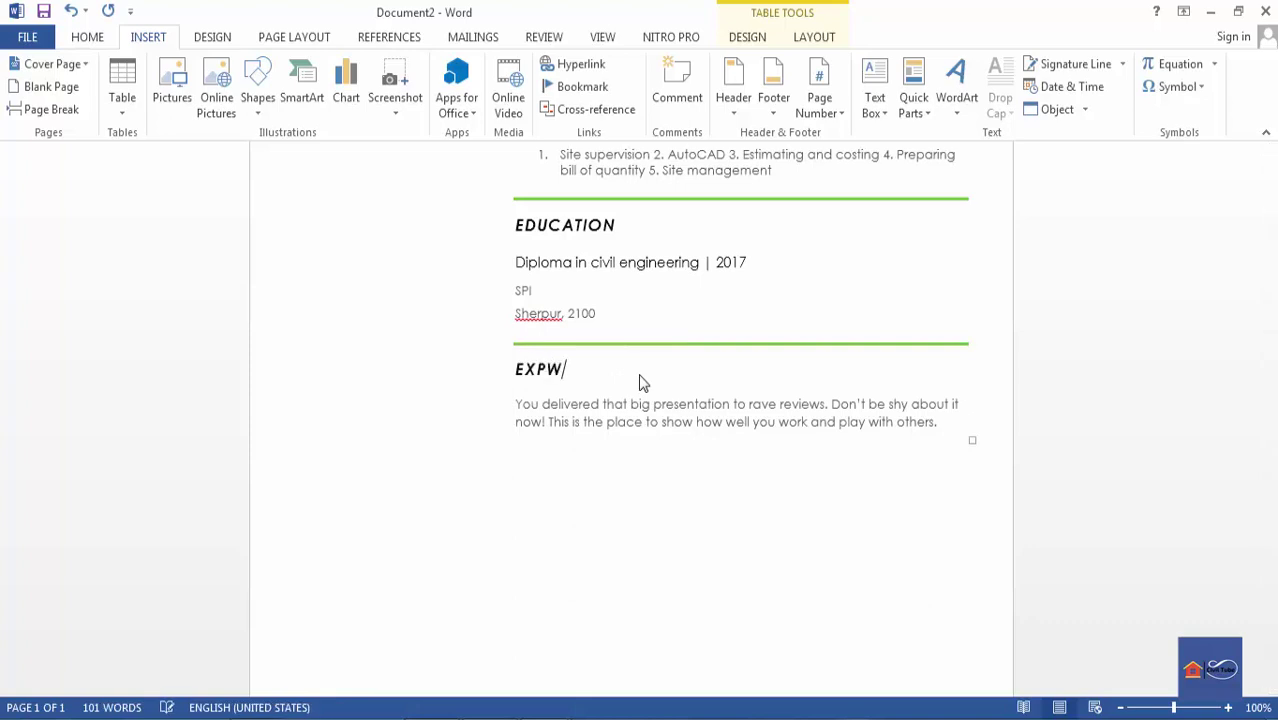
key("BackSpace")
type("ERIENCE")
left_click(776, 415)
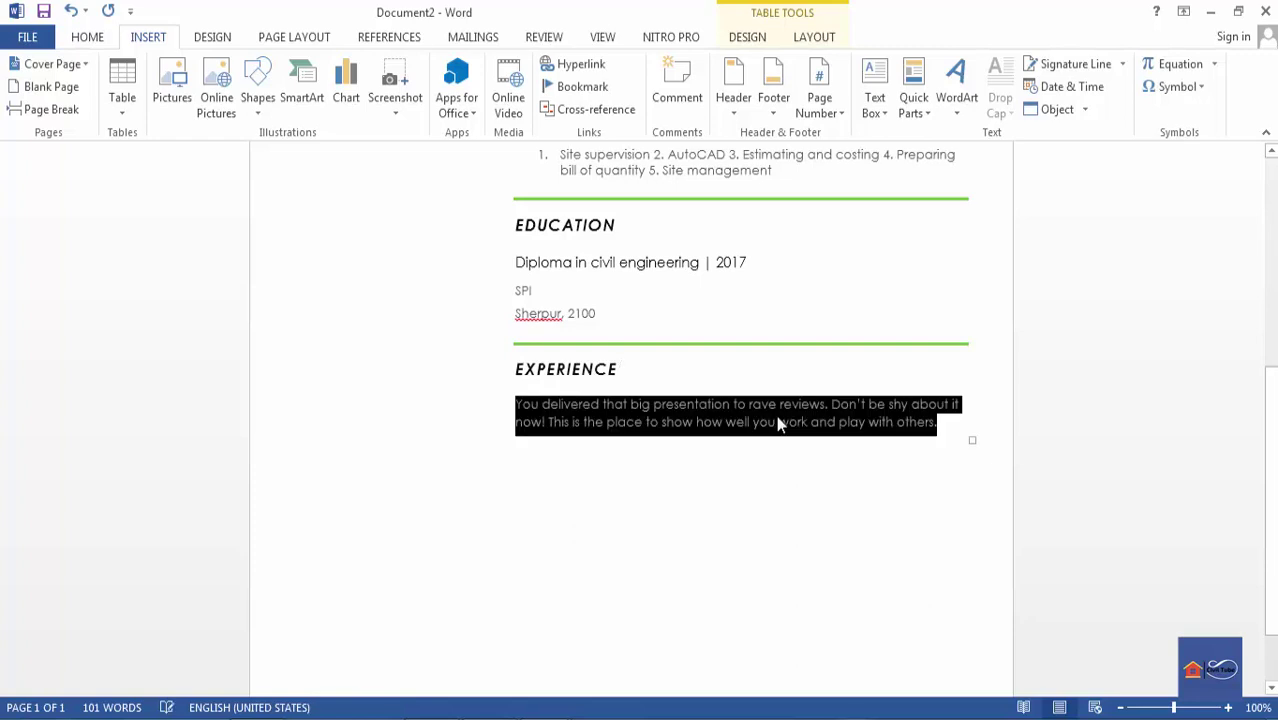
key("Delete")
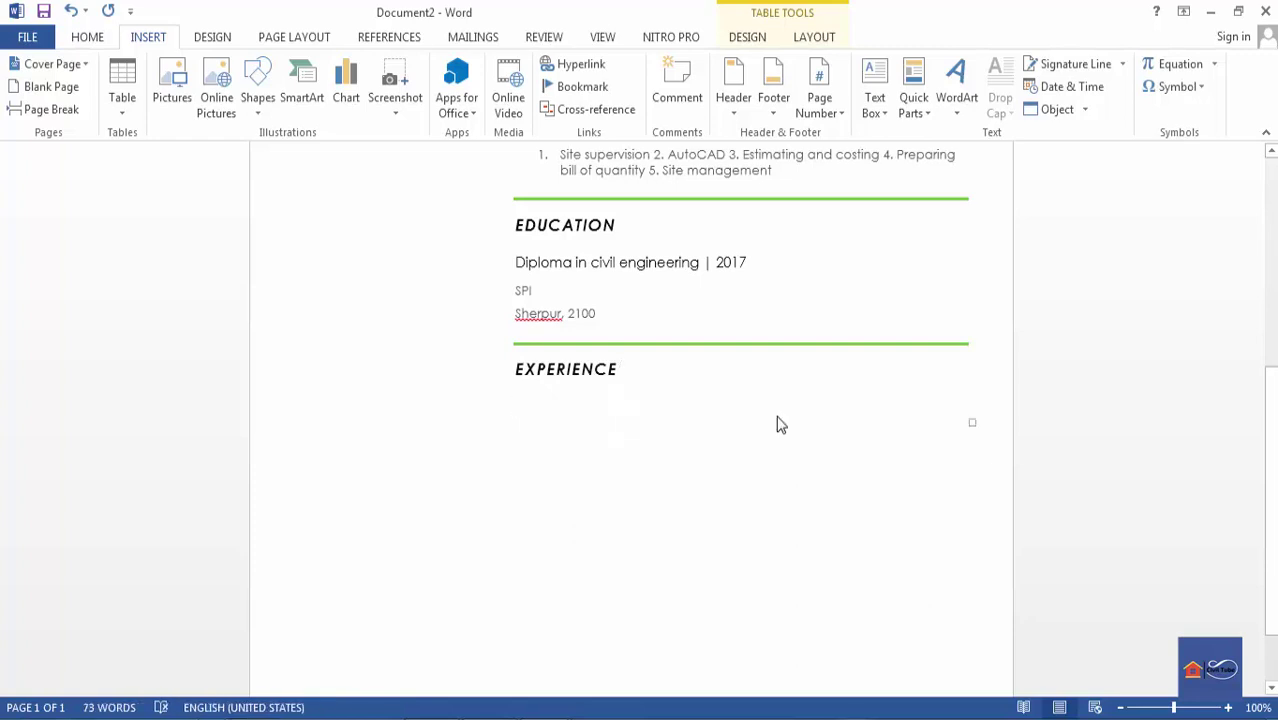
scroll(673, 484, "up", 3)
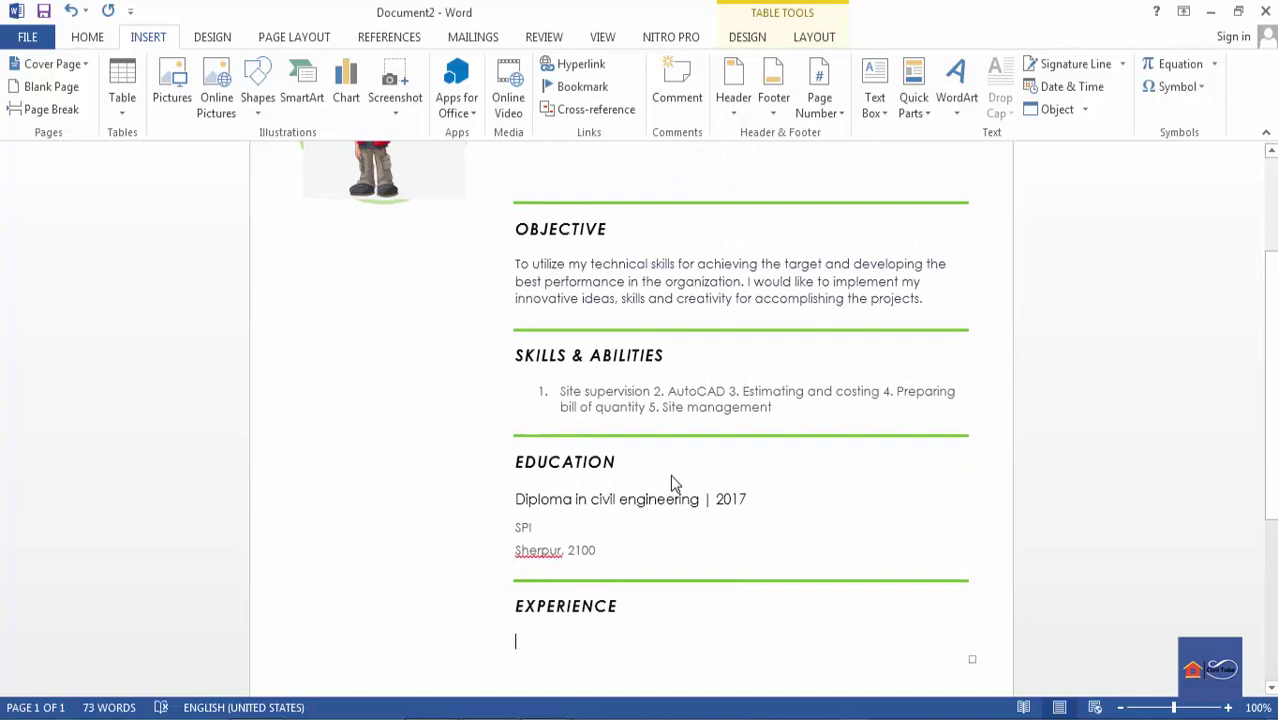
scroll(671, 479, "up", 2)
scroll(671, 479, "down", 3)
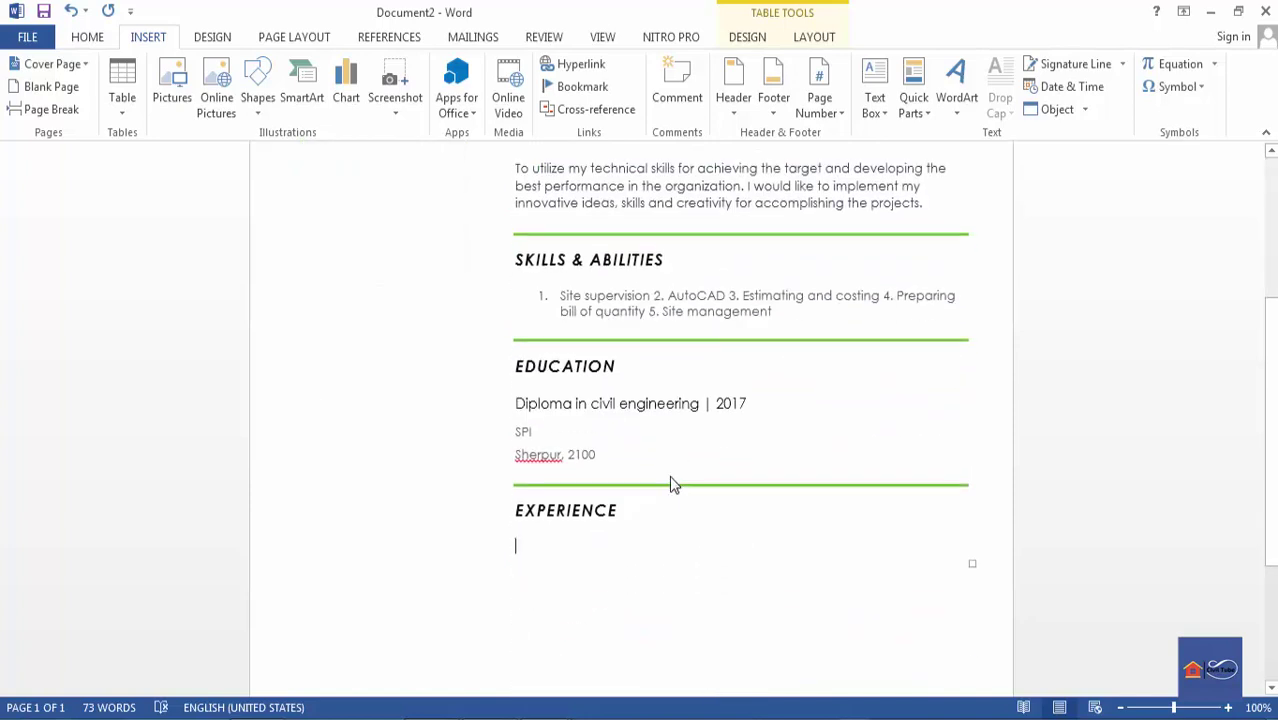
scroll(669, 475, "down", 2)
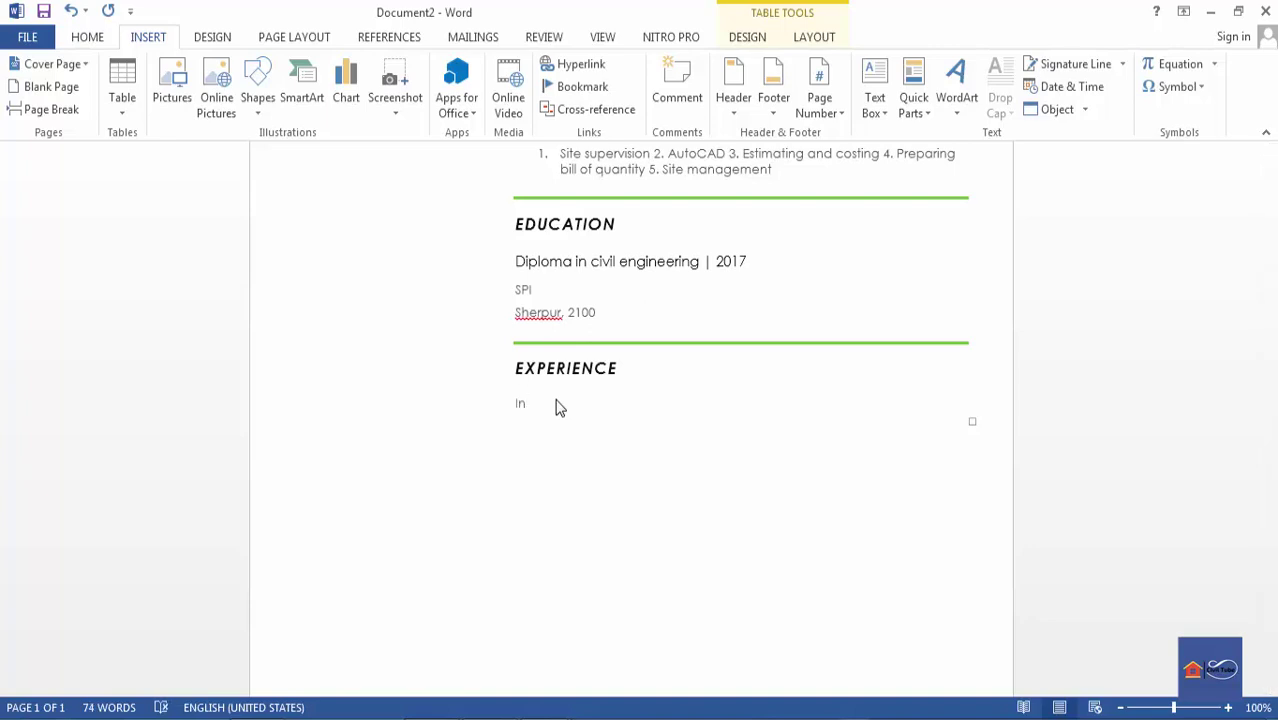
- Complete the 'Industrial Attachment,' line and add an 'xxxxxx' line beneath it
type("dustrial Atr")
key("BackSpace")
type("tachment,")
key("Return")
type("xxxxxx")
key("Return")
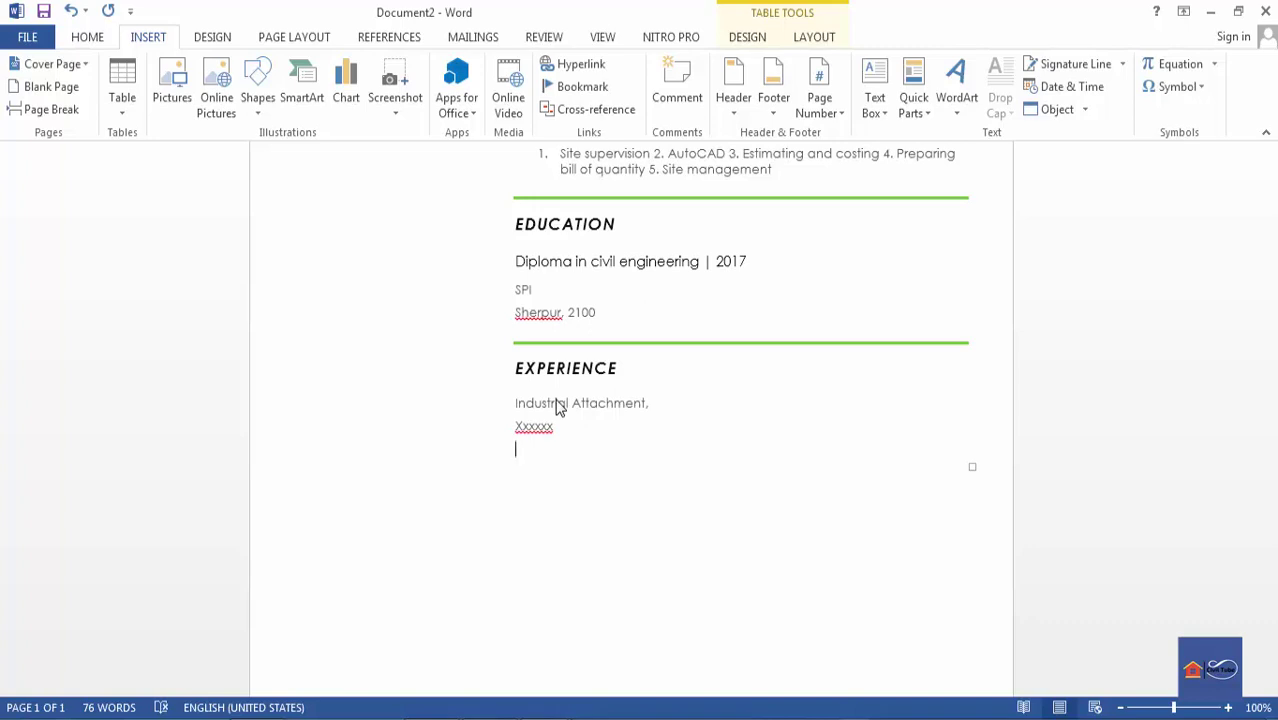
- Add the line 'Engineering Internship' under Experience
type("Engineering")
key("BackSpace")
key("BackSpace")
key("BackSpace")
key("BackSpace")
key("BackSpace")
type("r")
key("BackSpace")
type("eering e")
key("BackSpace")
type("Inter")
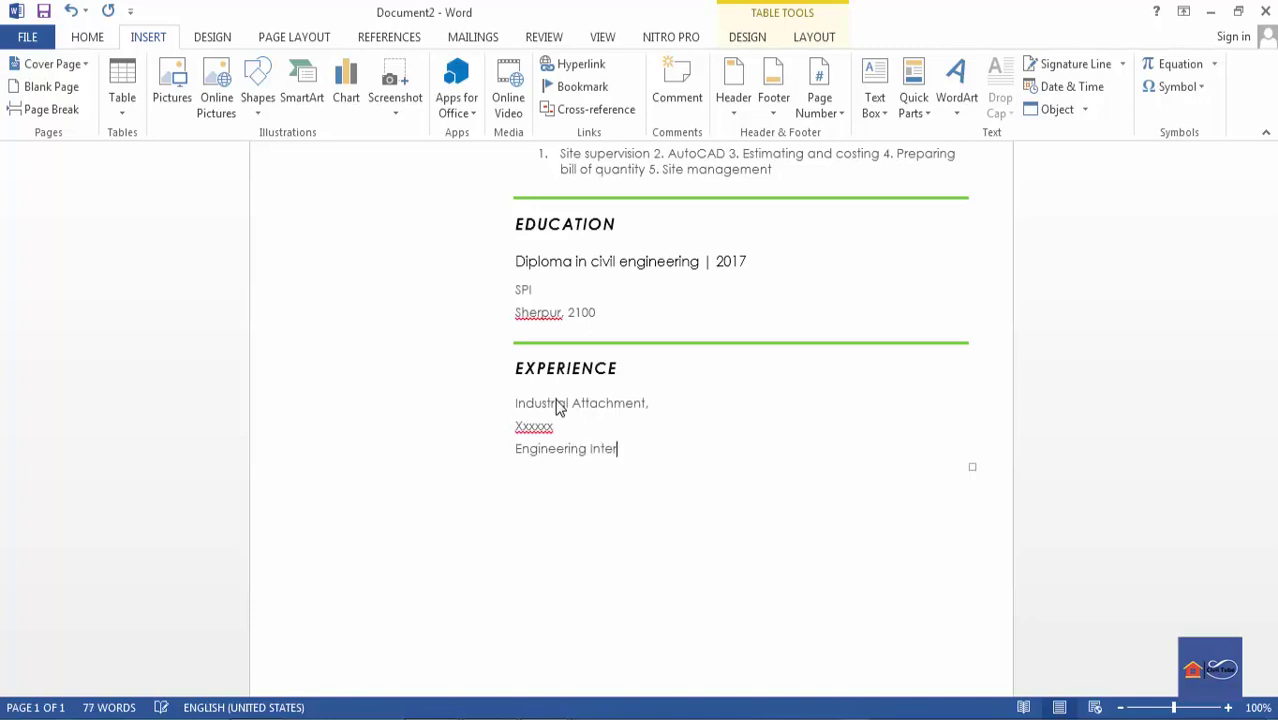
type("nship")
scroll(580, 412, "down", 2)
key("Return")
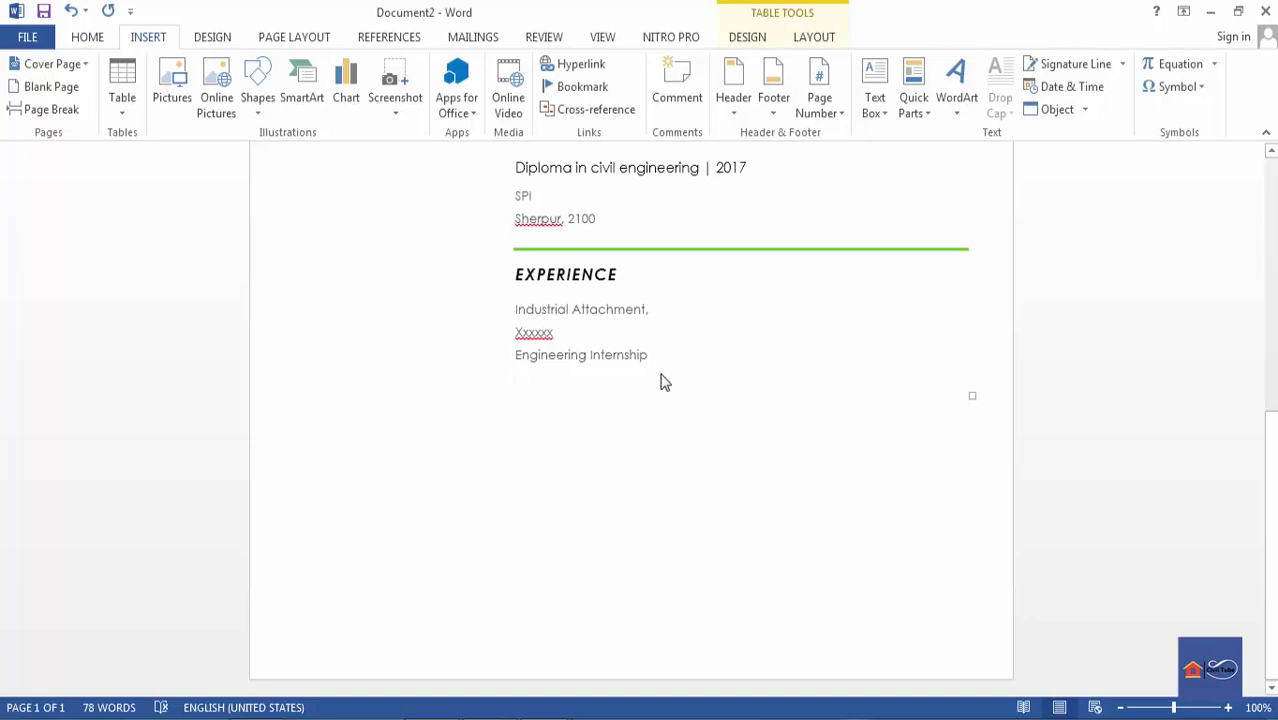
- Add the line 'Date: 2-2-16 to 2-5-17' and start a new line below it
type("Date: 2-2-16 to 2-5-17")
left_click(657, 395)
scroll(657, 395, "up", 7)
scroll(577, 338, "down", 1)
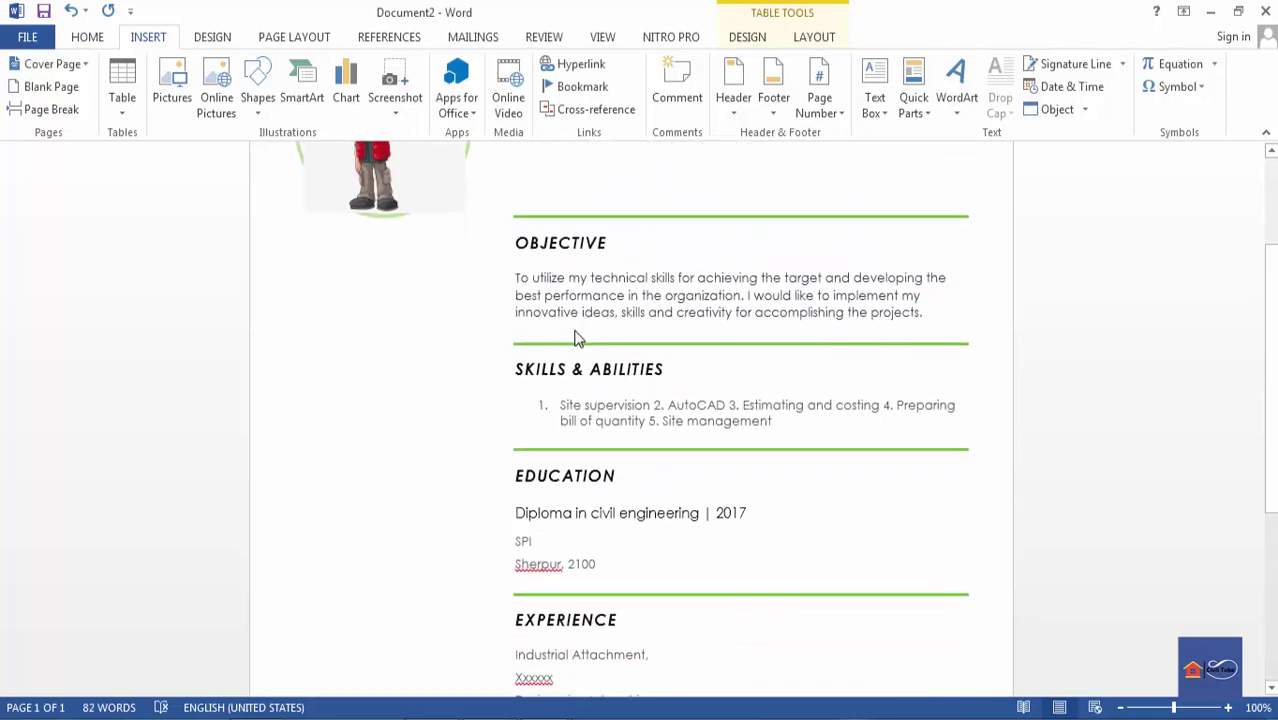
scroll(605, 368, "down", 3)
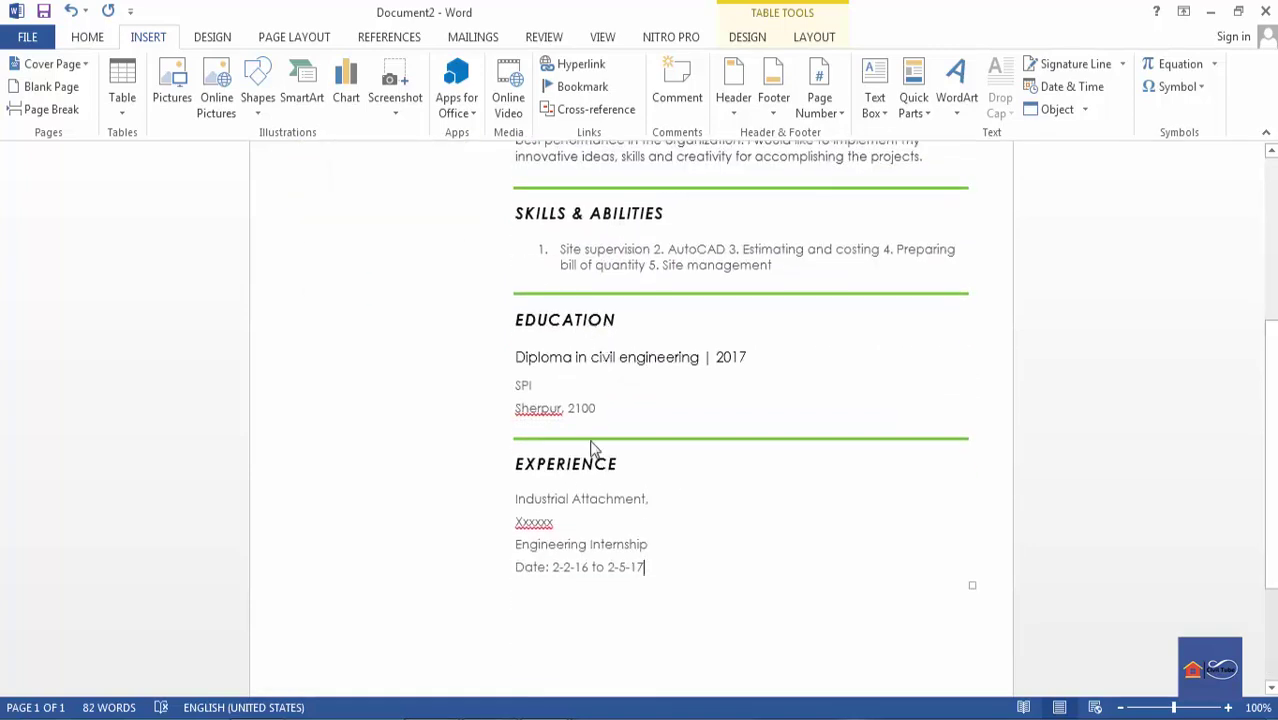
scroll(600, 452, "down", 3)
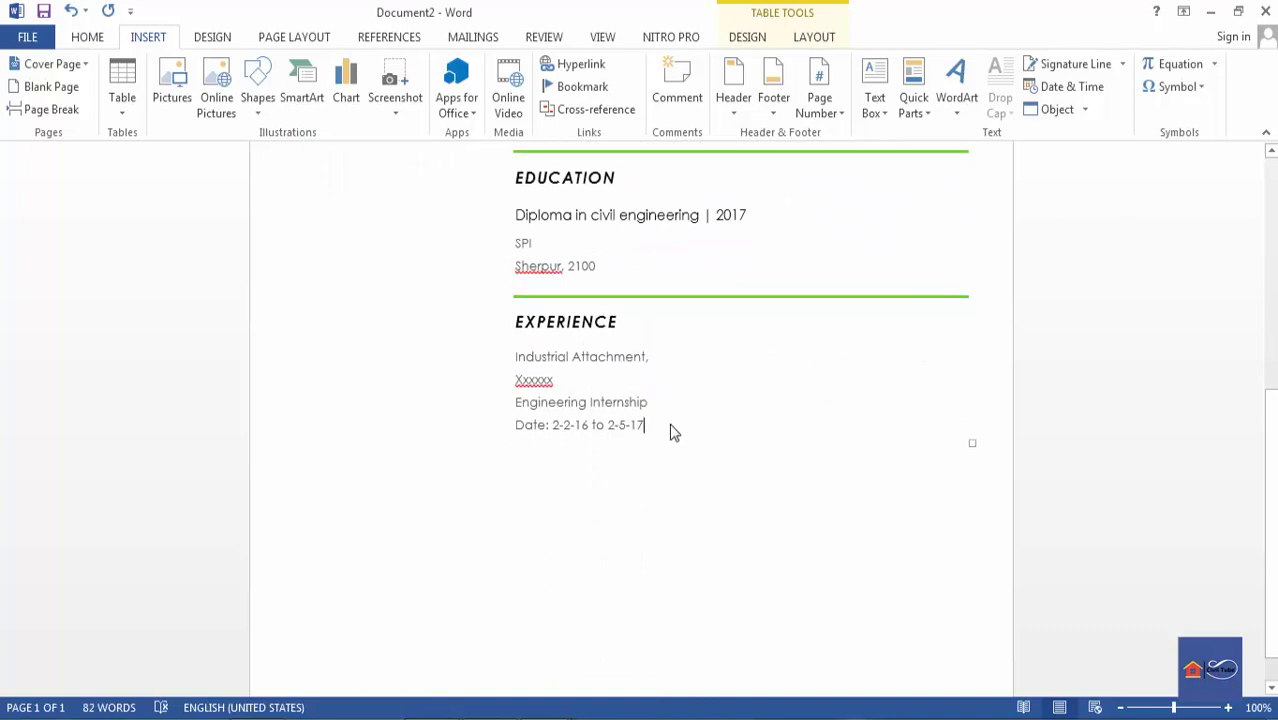
key("Return")
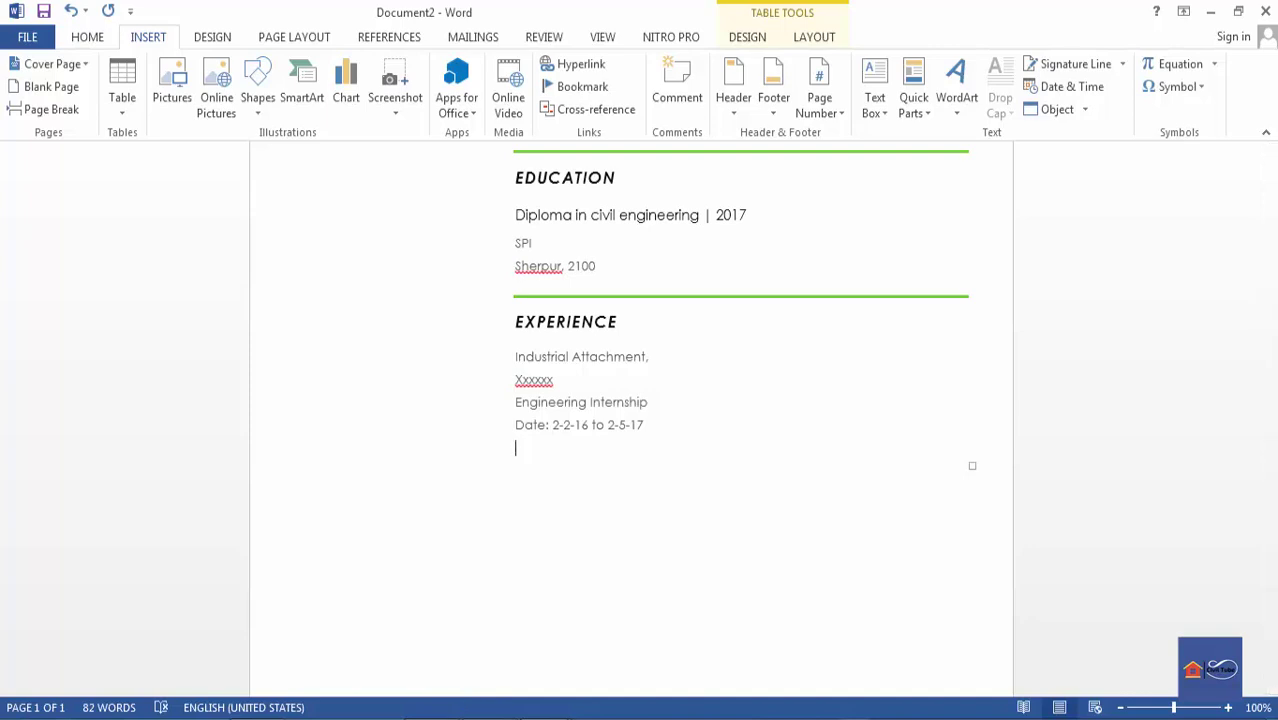
- In Document3, insert a 1x1 table below the degree table
mouse_move(550, 715)
left_click(687, 660)
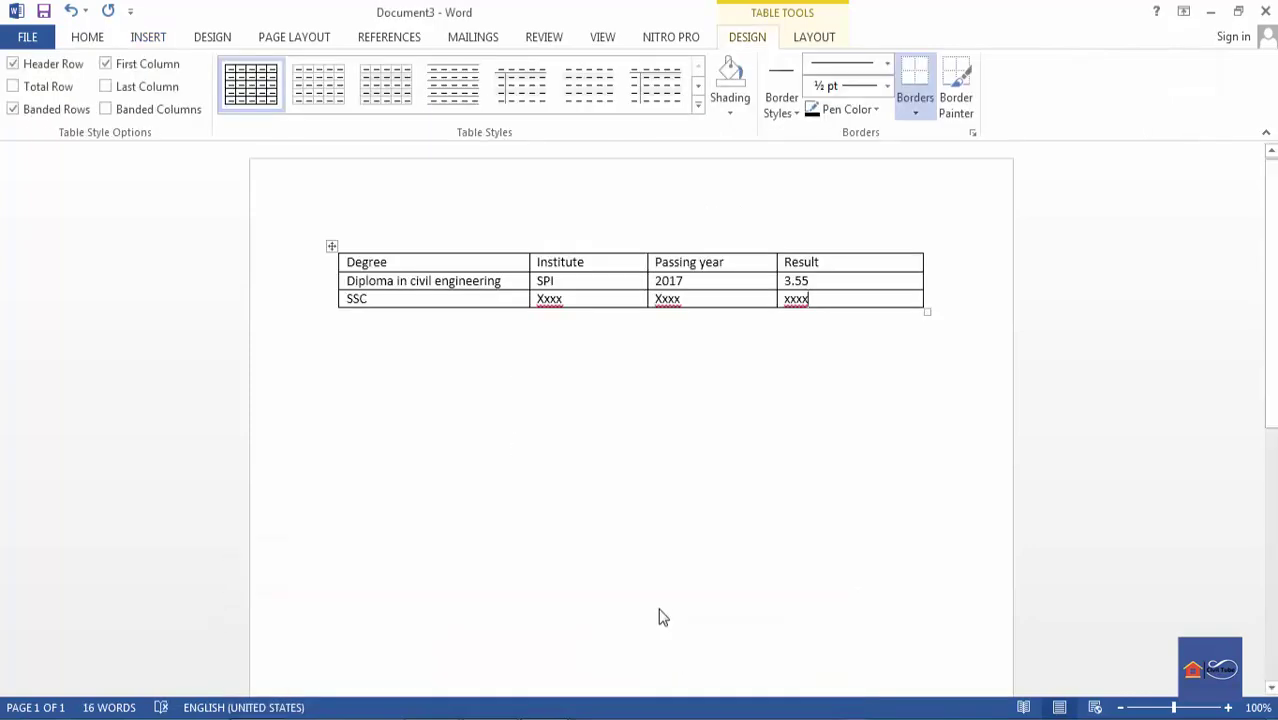
left_click(328, 244)
left_click(437, 391)
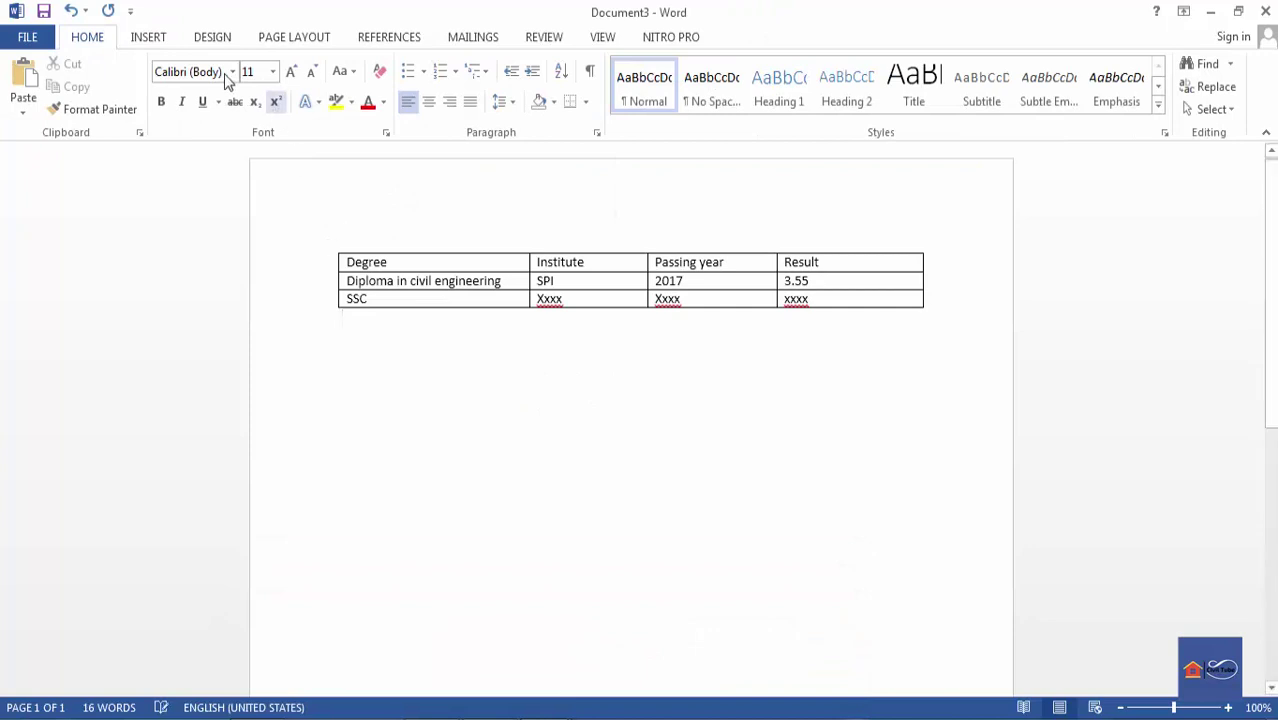
left_click(150, 38)
left_click(122, 98)
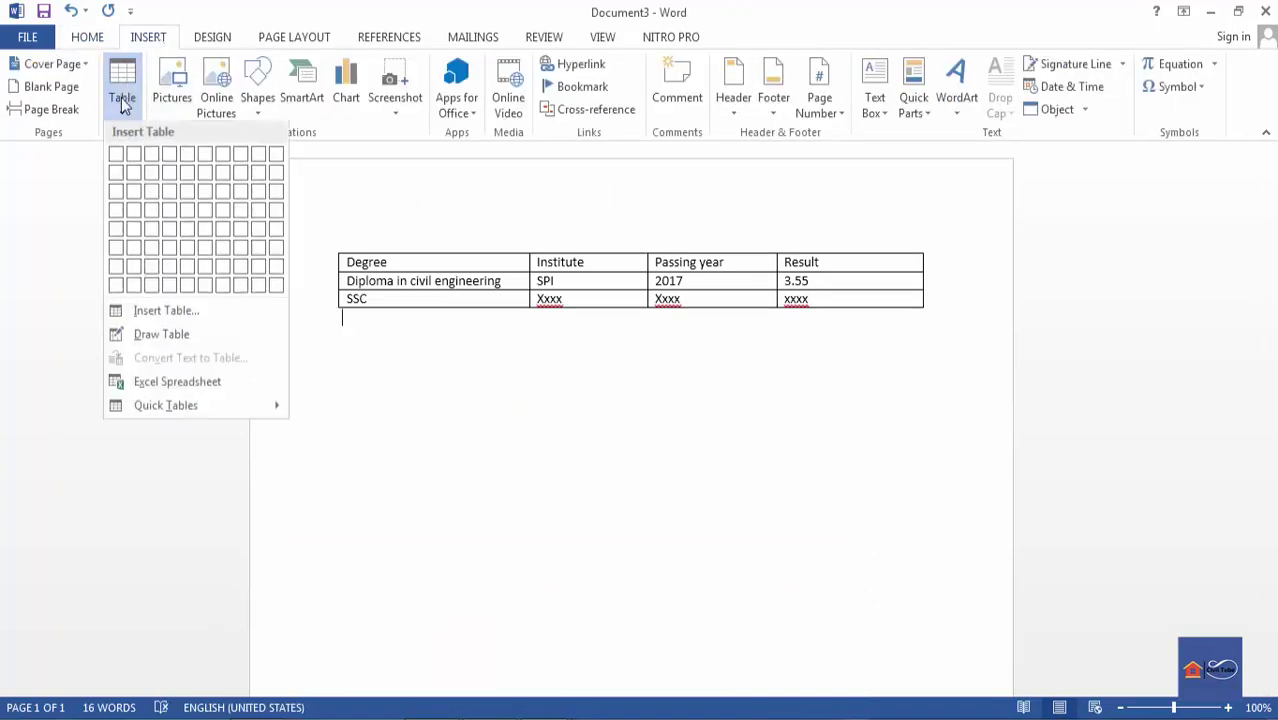
left_click(117, 157)
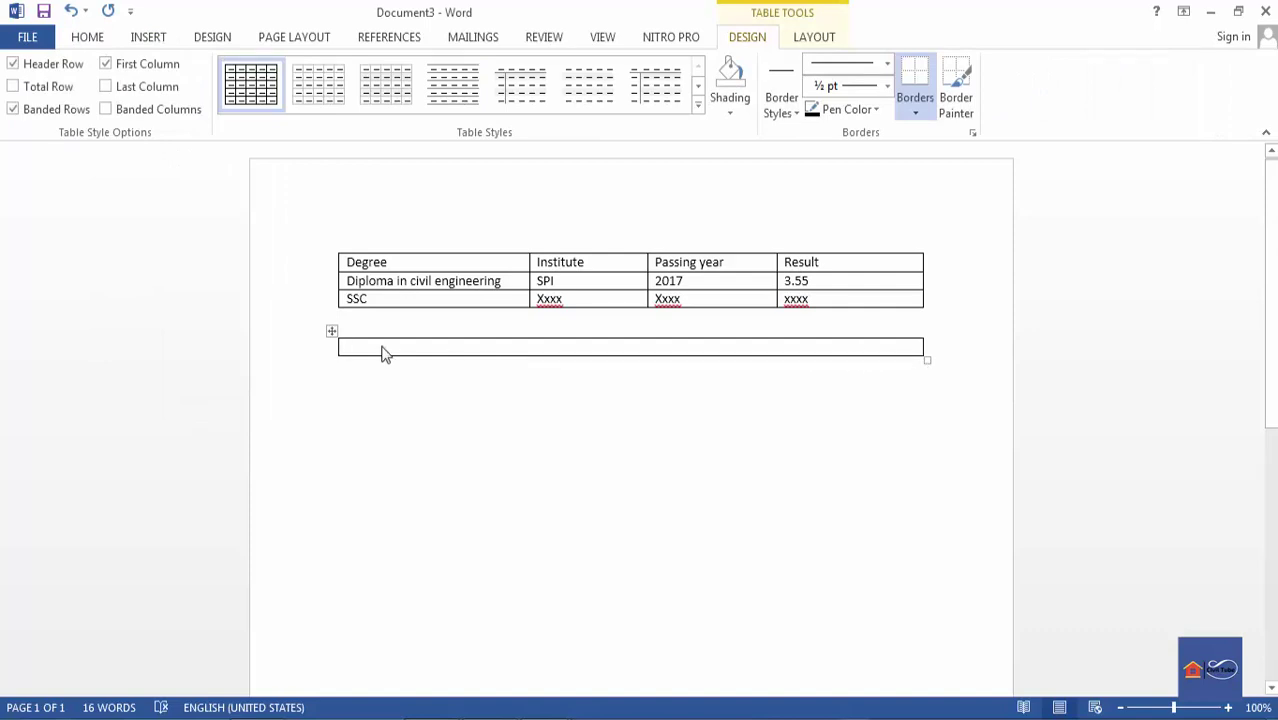
- Type the labels Name:, Fathers name: and Mothers name: on separate lines in the cell
type("P")
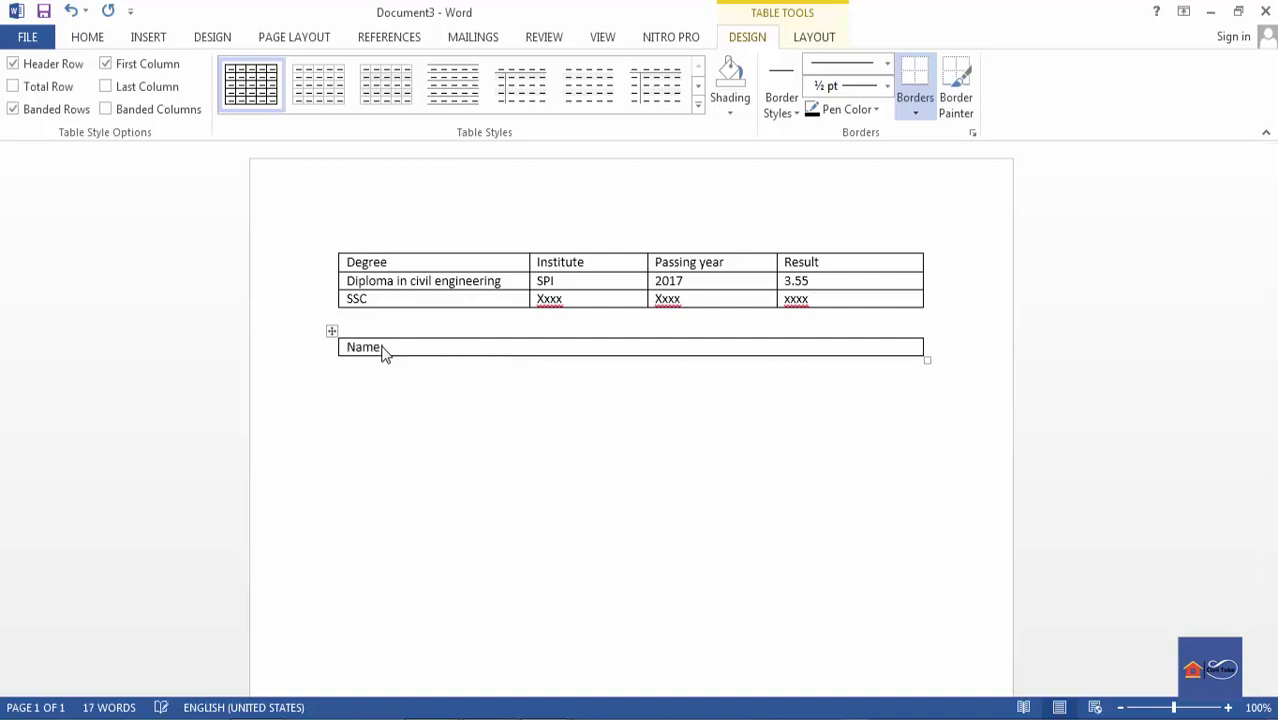
type("ame")
key("Return")
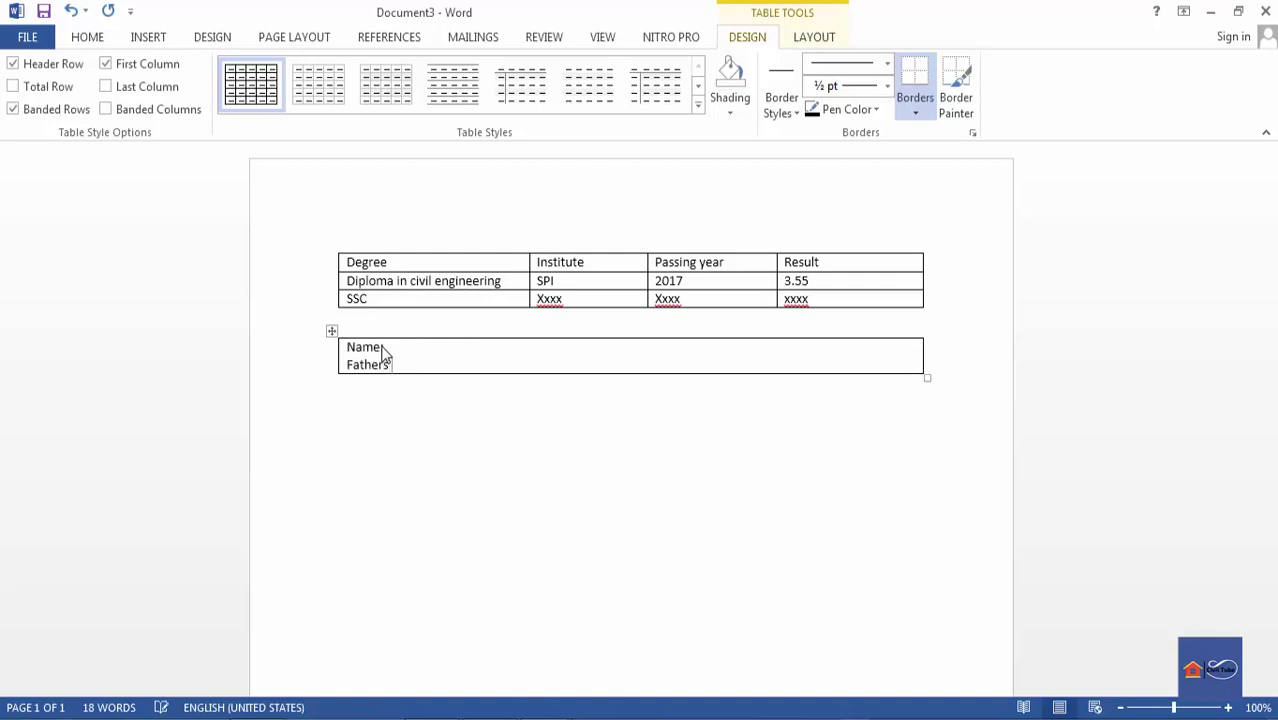
key("BackSpace")
key("BackSpace")
type("name\"")
key("Return")
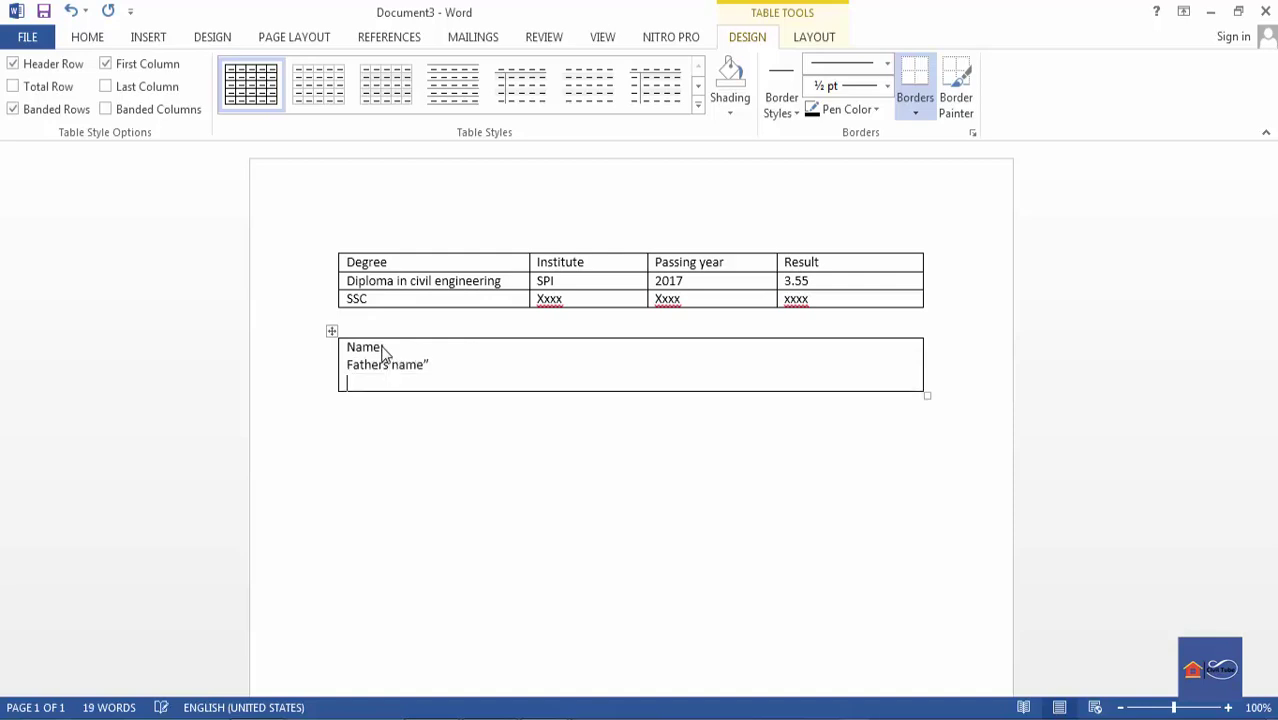
key("BackSpace")
key("BackSpace")
key("BackSpace")
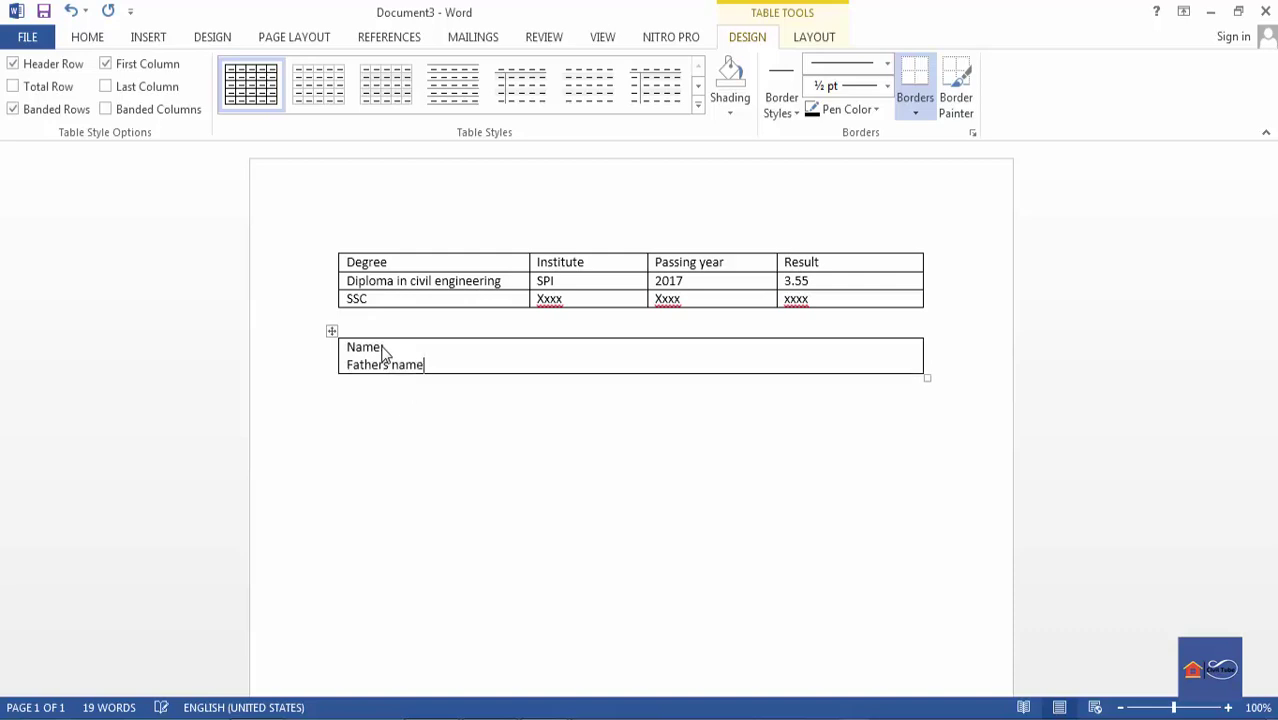
type("e:")
key("Return")
type("Mothers")
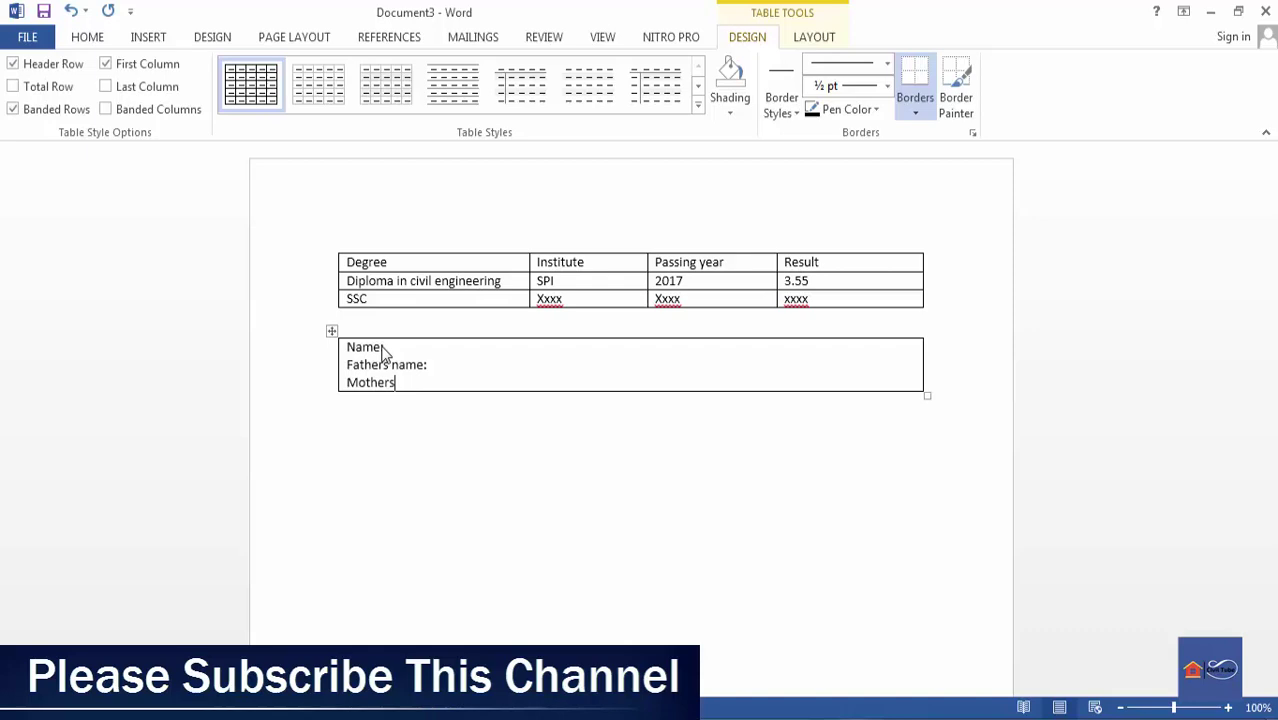
type(" name:")
key("Return")
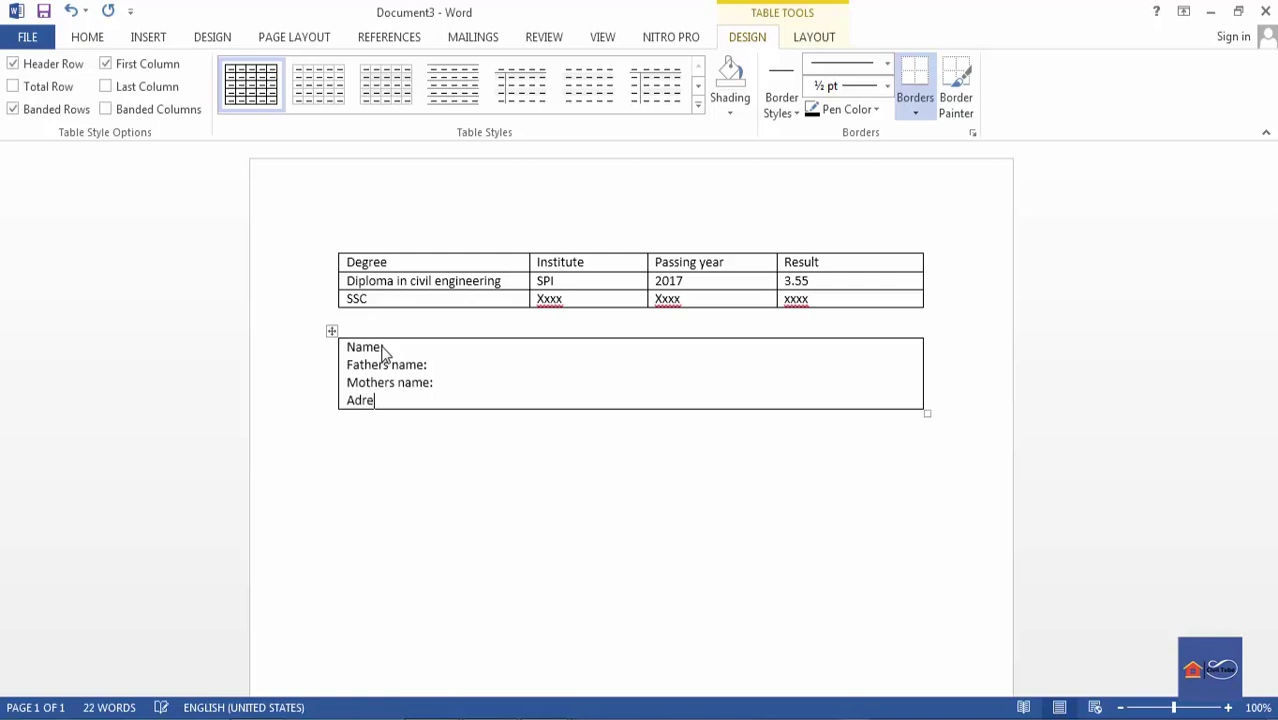
- Add an Address label, correcting the 'Adress' misspelling, and leave blank lines below it
type("Adress\"")
right_click(371, 413)
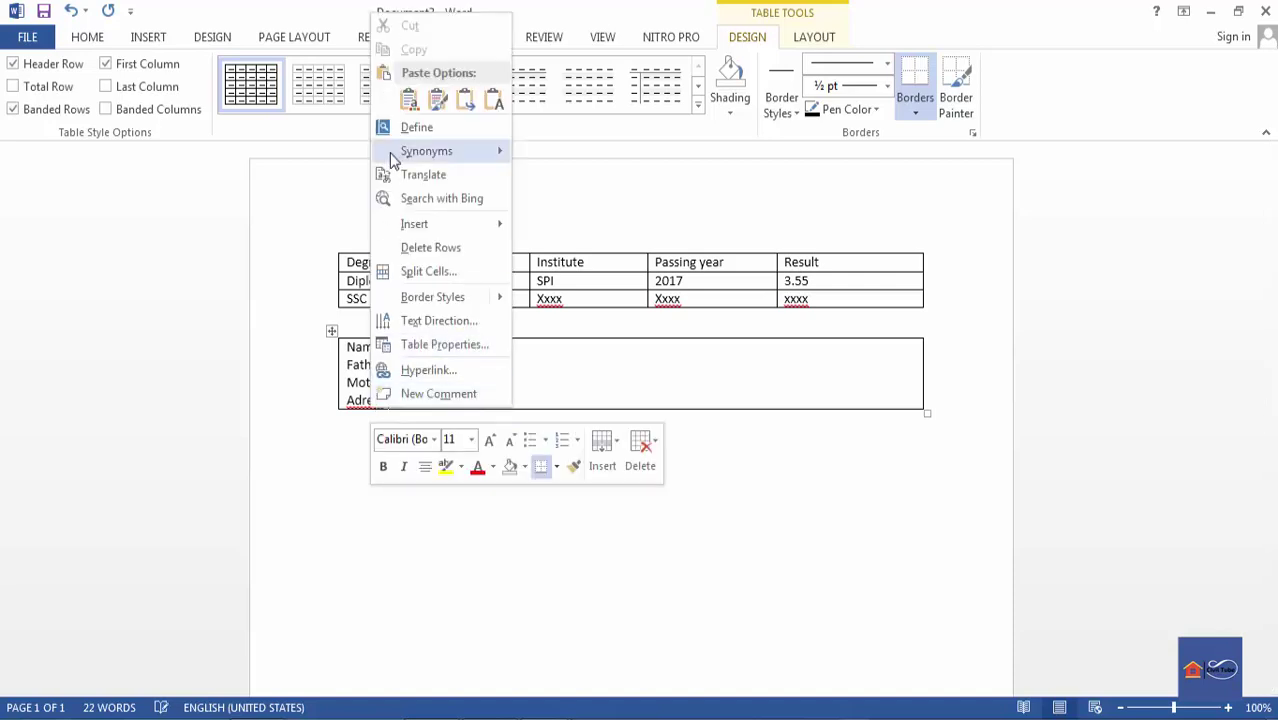
key("Escape")
right_click(366, 402)
left_click(414, 423)
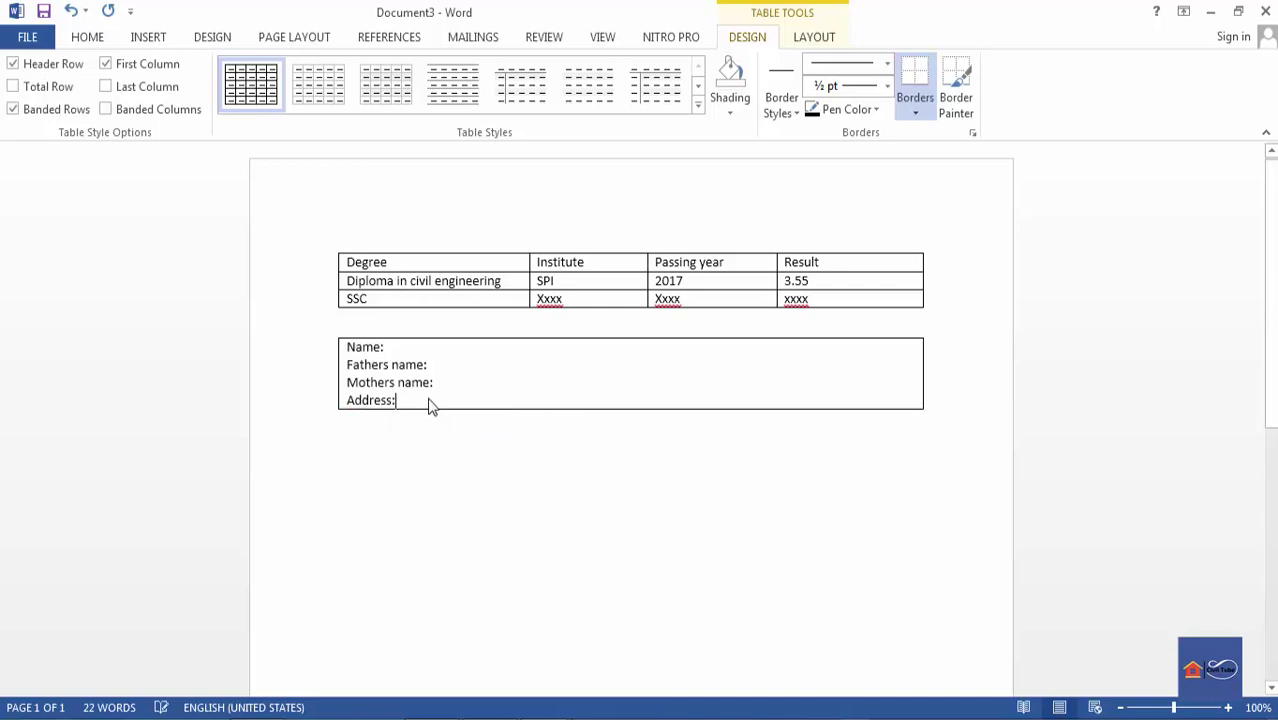
key("Return")
key("Return")
key("Return")
key("Return")
key("Return")
key("Return")
key("Return")
key("Return")
key("Return")
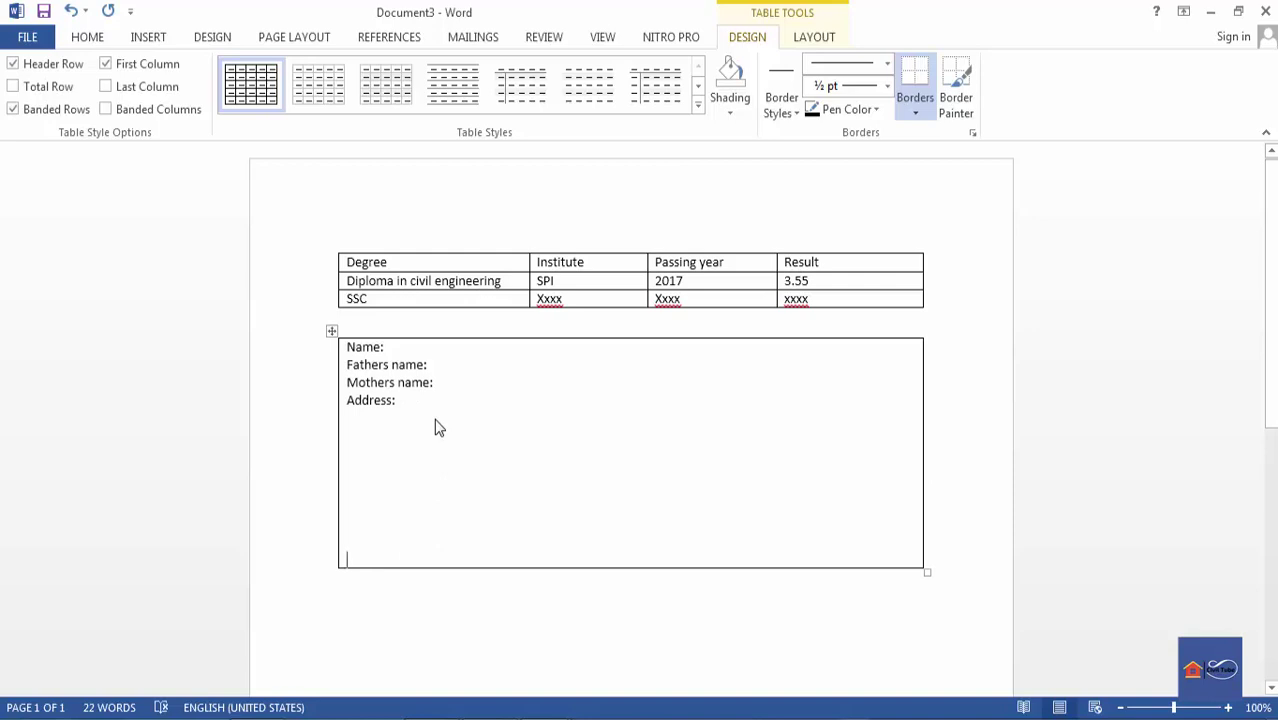
- Return to Document2 and scroll through its Objective, Skills & Abilities, Education and Experience sections
mouse_move(547, 718)
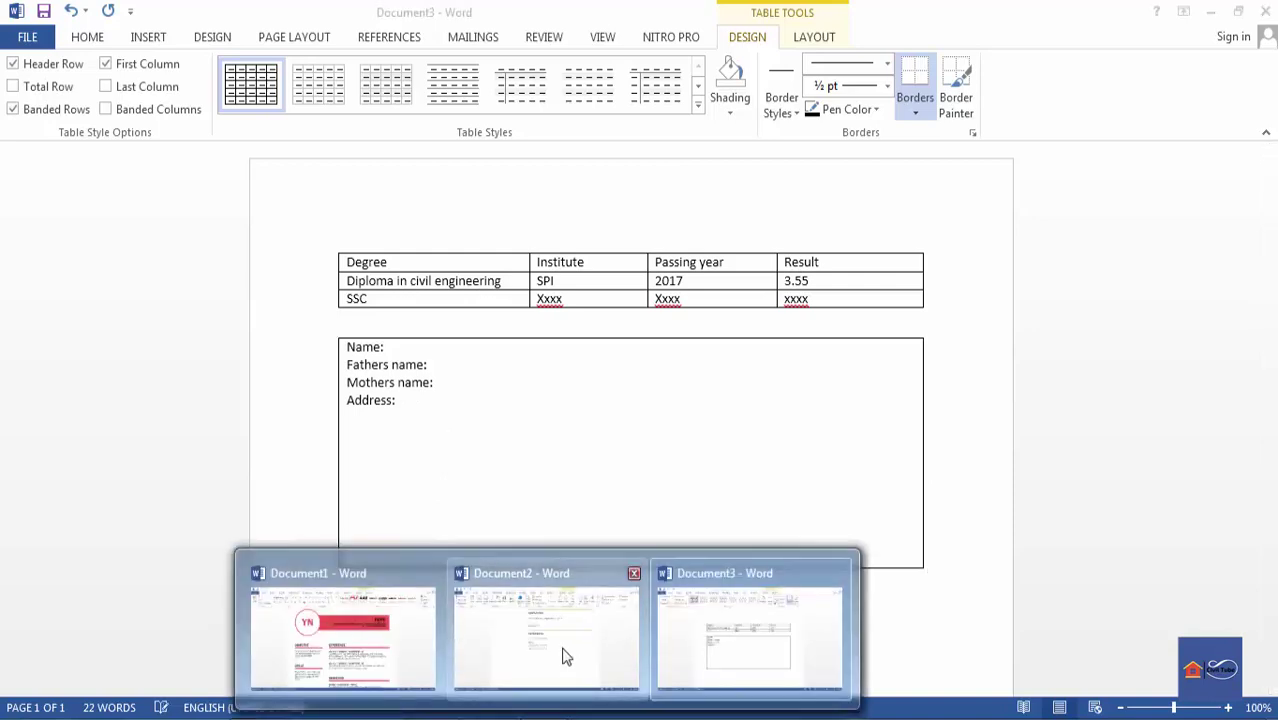
left_click(550, 651)
scroll(577, 500, "up", 5)
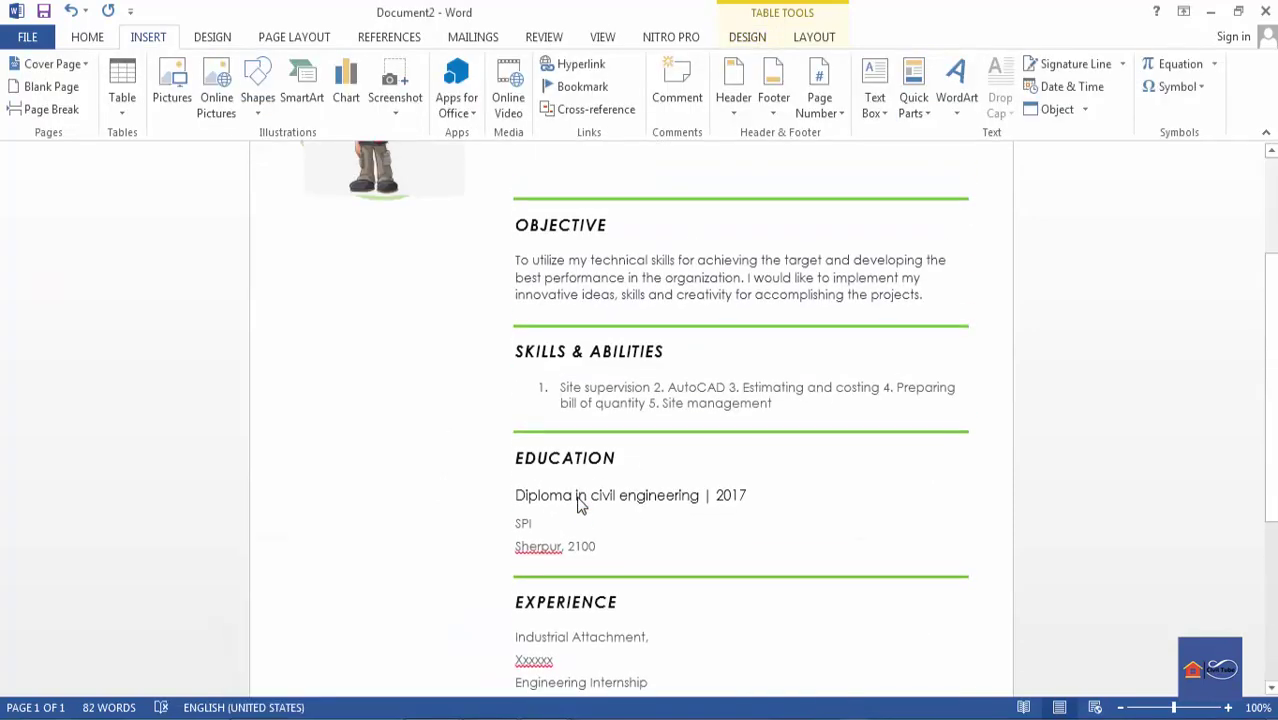
scroll(577, 503, "up", 3)
scroll(577, 503, "down", 9)
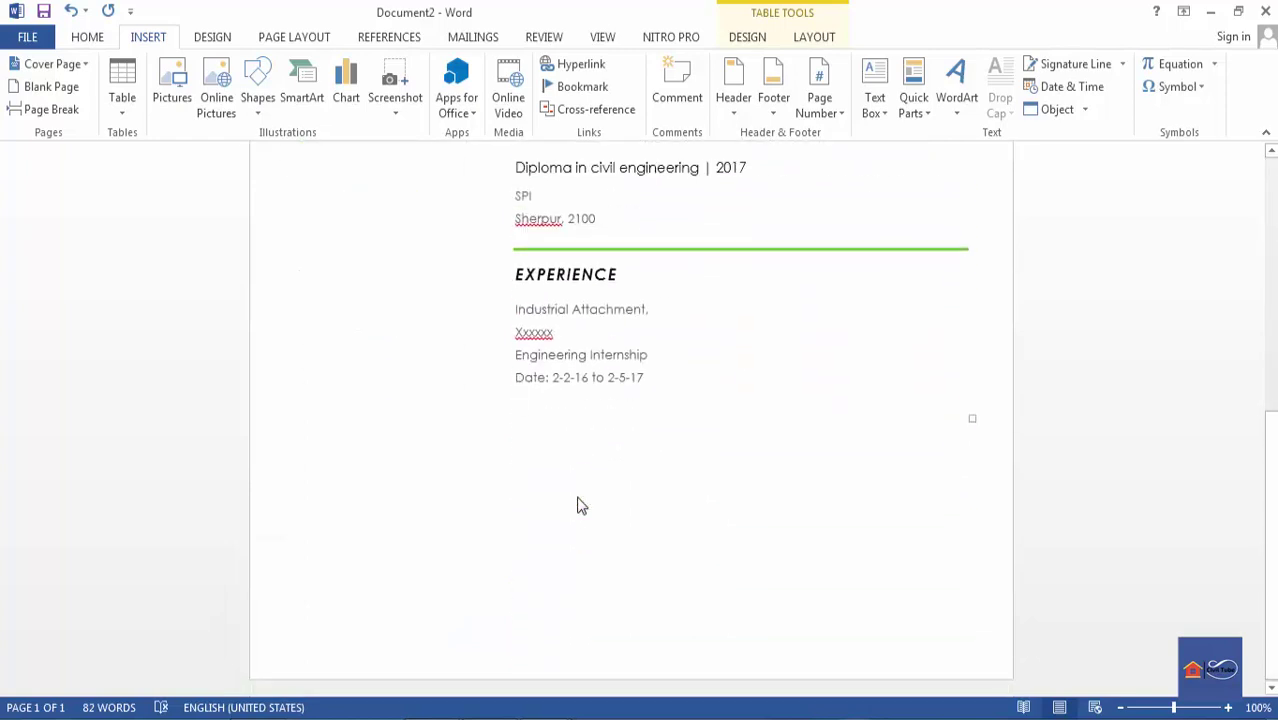
scroll(578, 506, "up", 5)
scroll(600, 345, "up", 2)
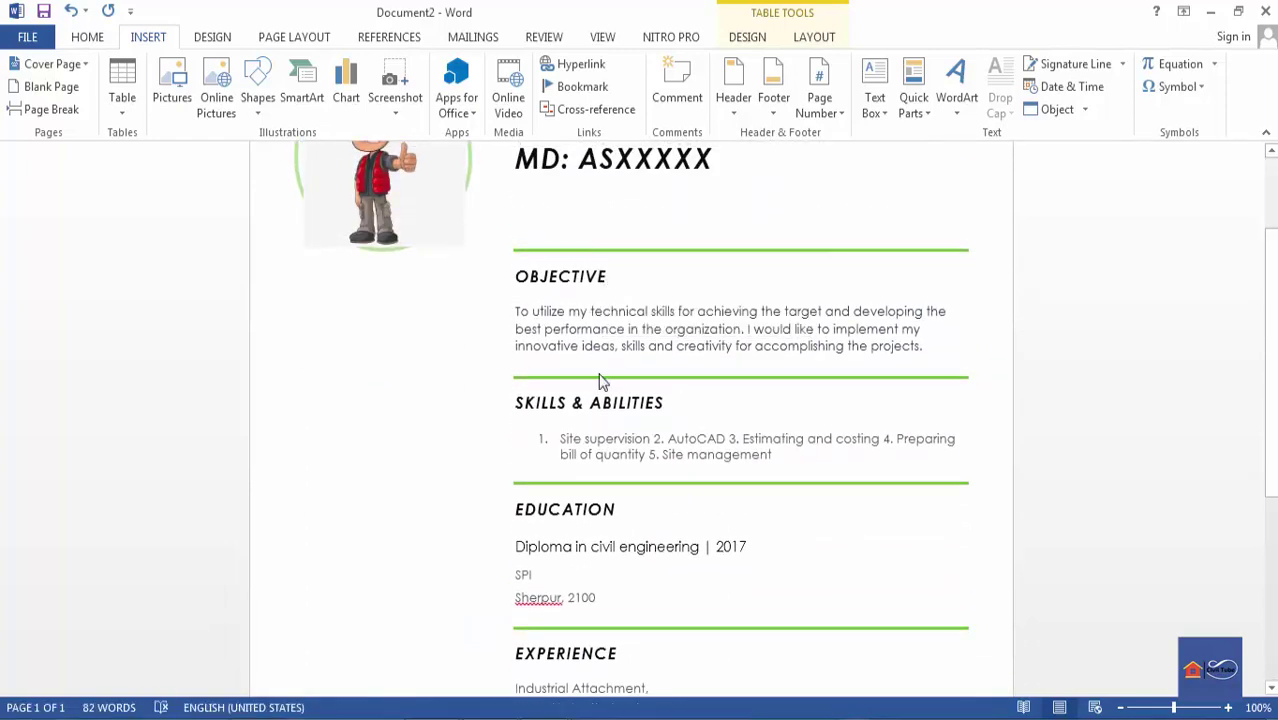
scroll(607, 515, "down", 3)
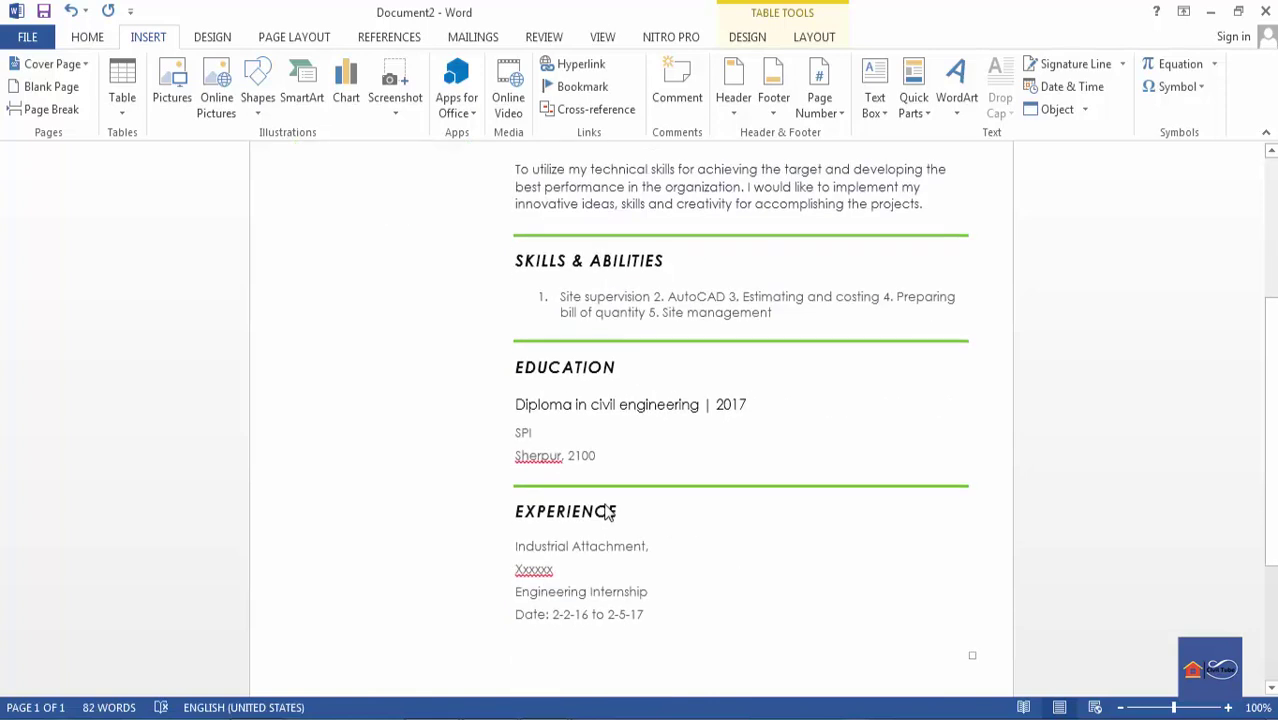
scroll(608, 513, "down", 3)
scroll(614, 537, "up", 6)
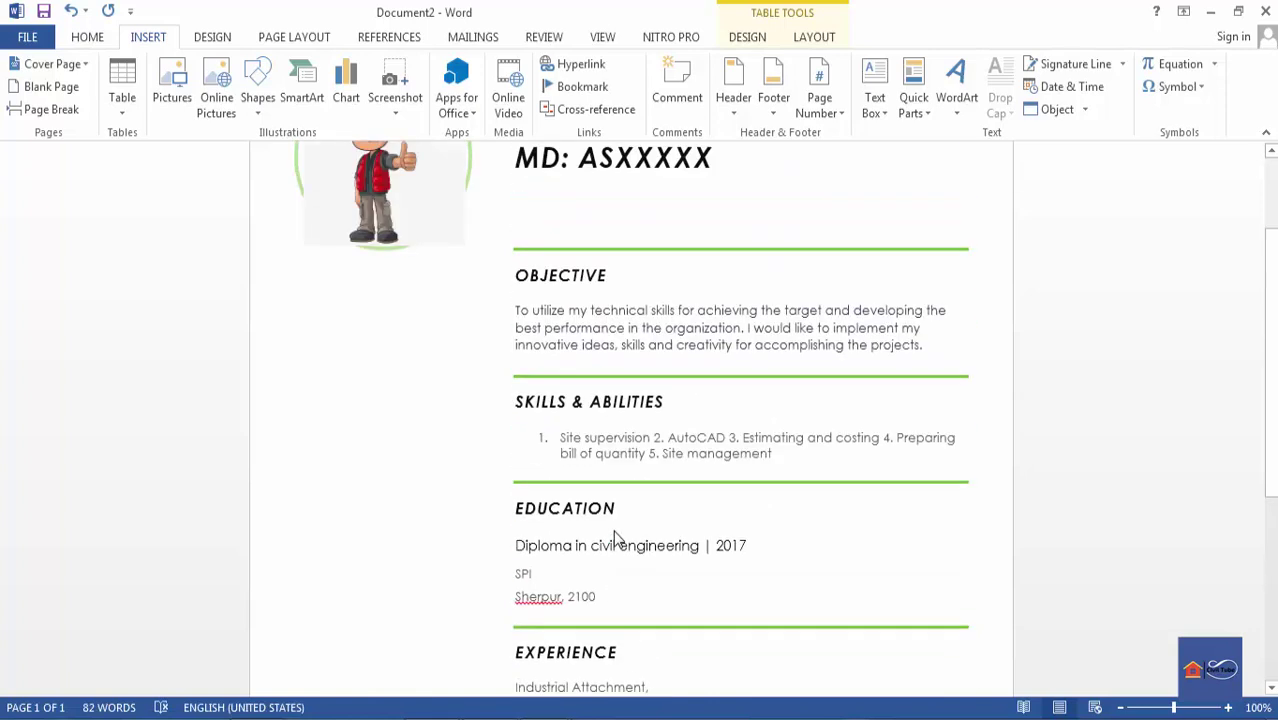
scroll(620, 525, "up", 3)
scroll(613, 390, "down", 4)
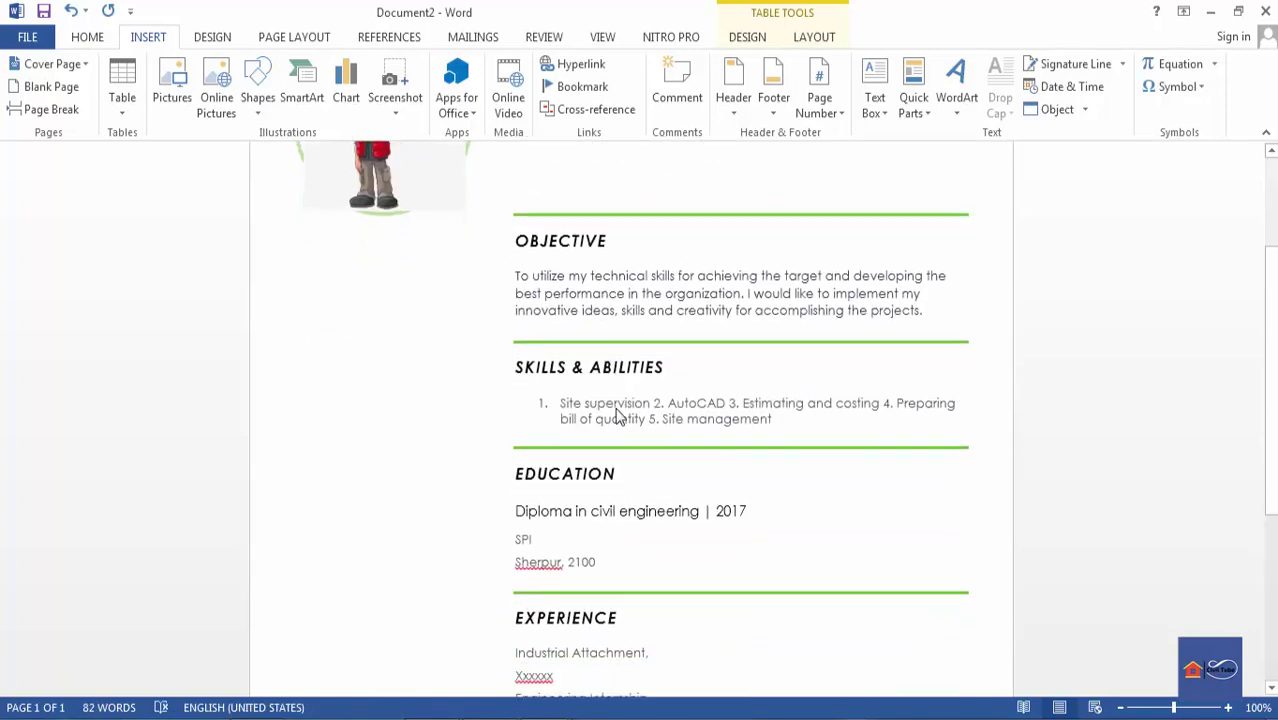
scroll(620, 430, "down", 2)
scroll(531, 405, "up", 4)
scroll(577, 435, "up", 2)
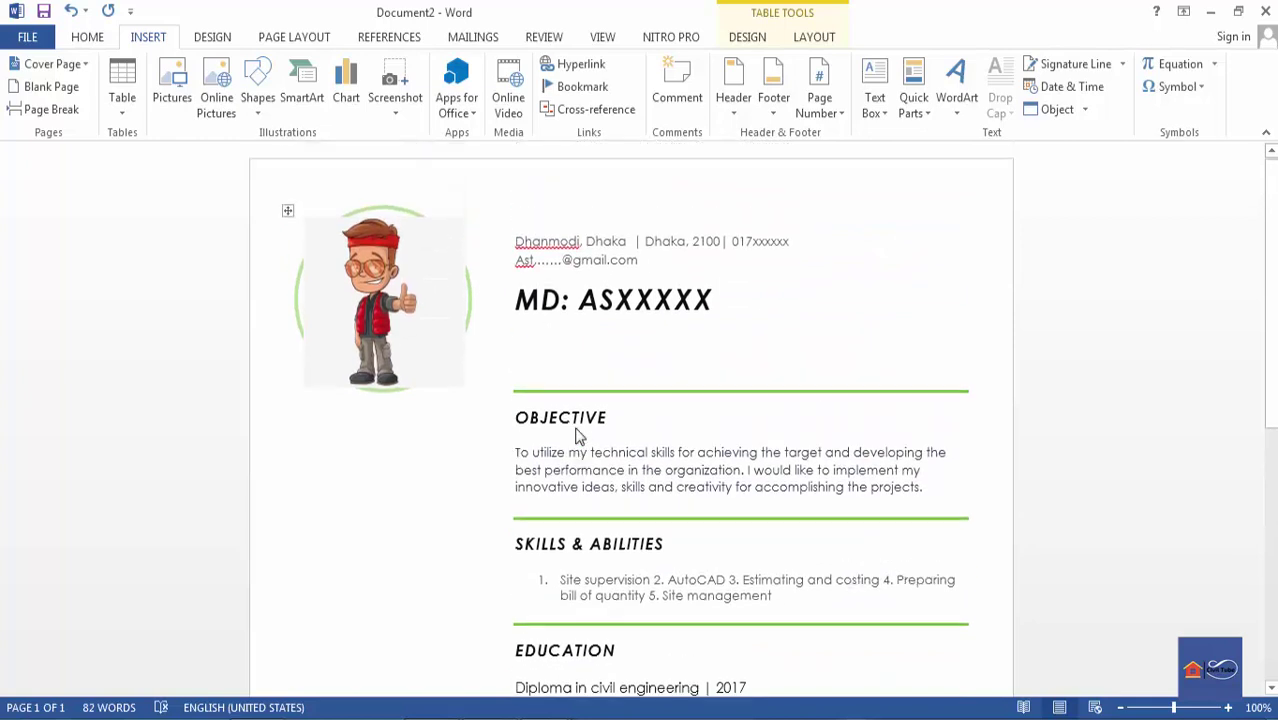
scroll(590, 400, "down", 10)
scroll(588, 450, "up", 2)
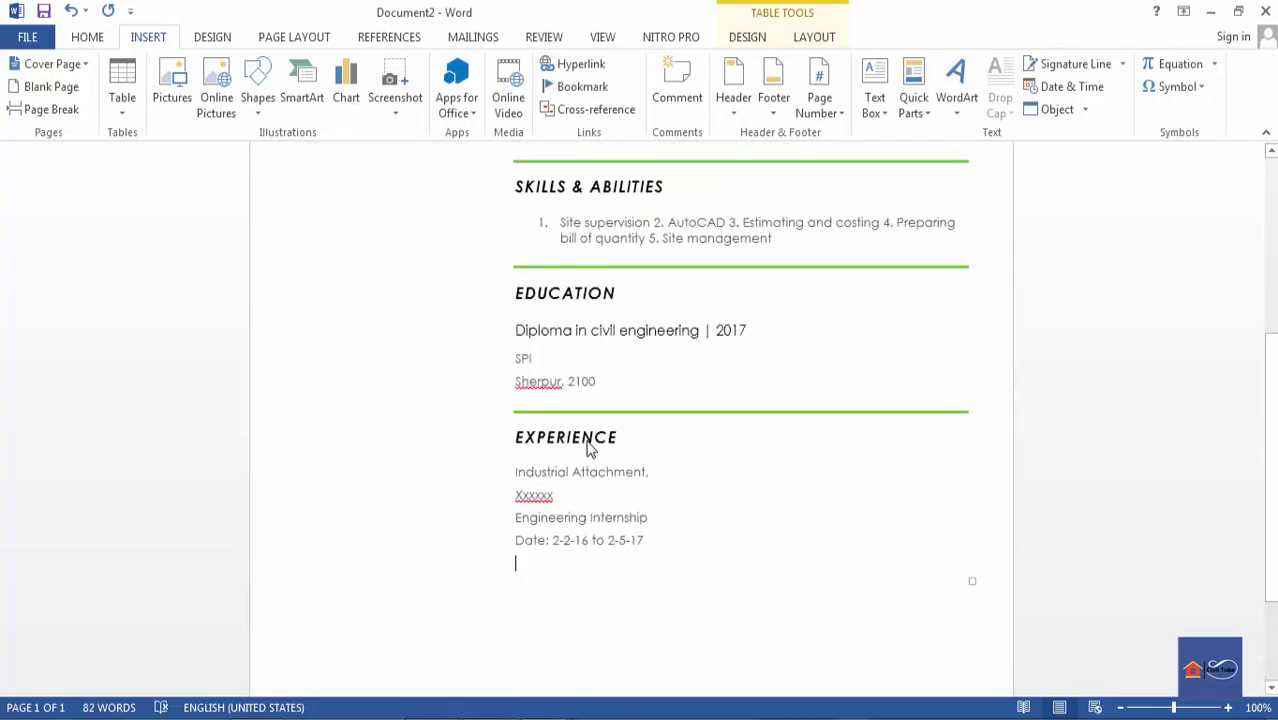
scroll(588, 450, "up", 1)
scroll(590, 450, "up", 5)
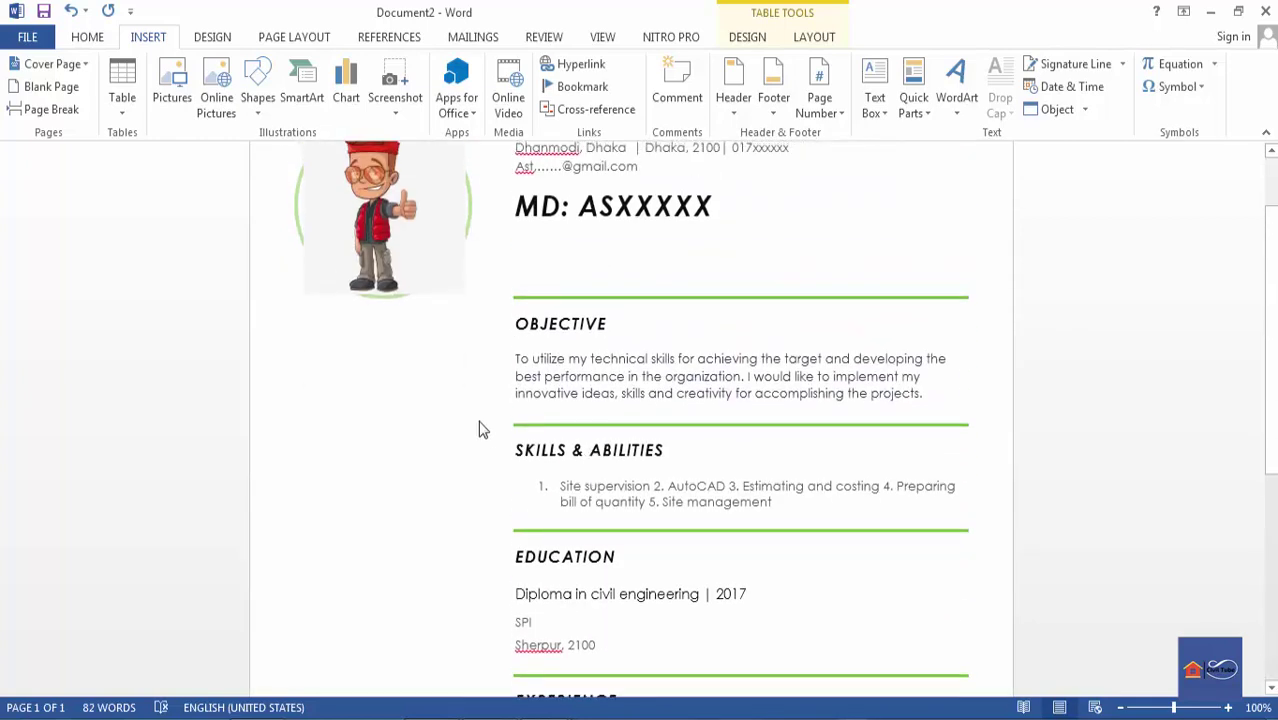
- Browse the File > New template gallery and create a new document from the Origin resume template
left_click(97, 46)
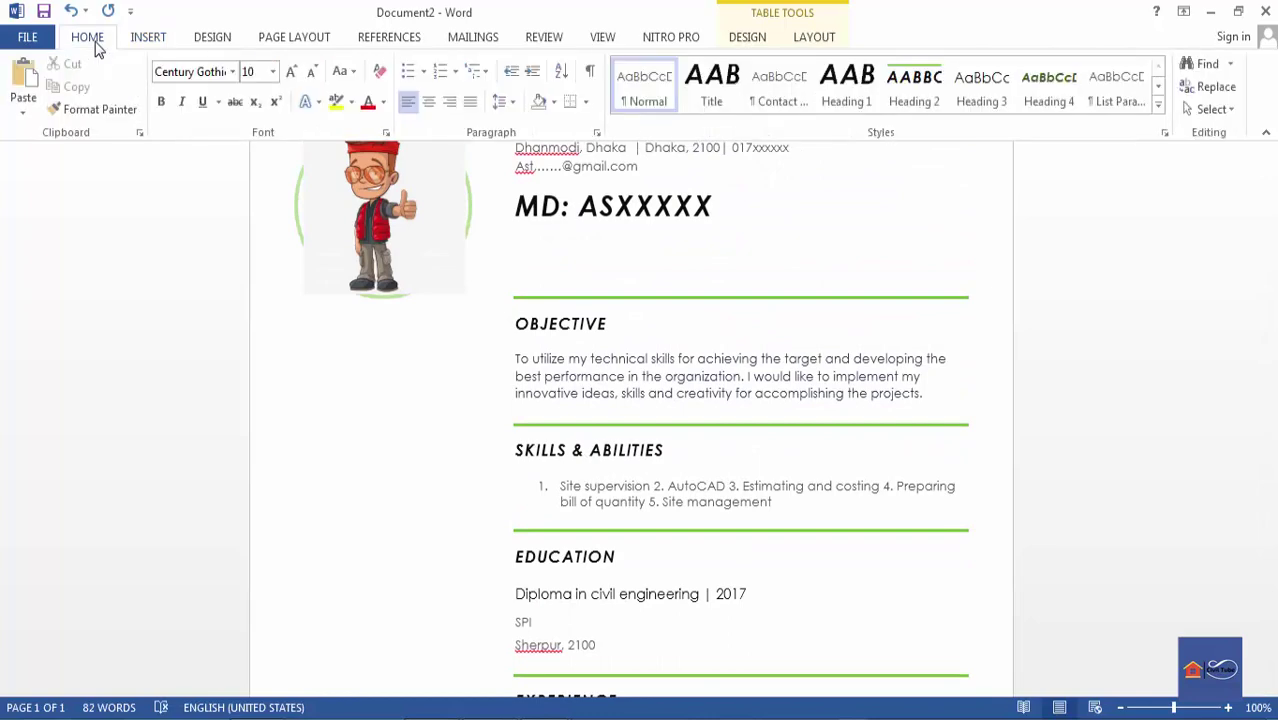
left_click(35, 38)
left_click(42, 120)
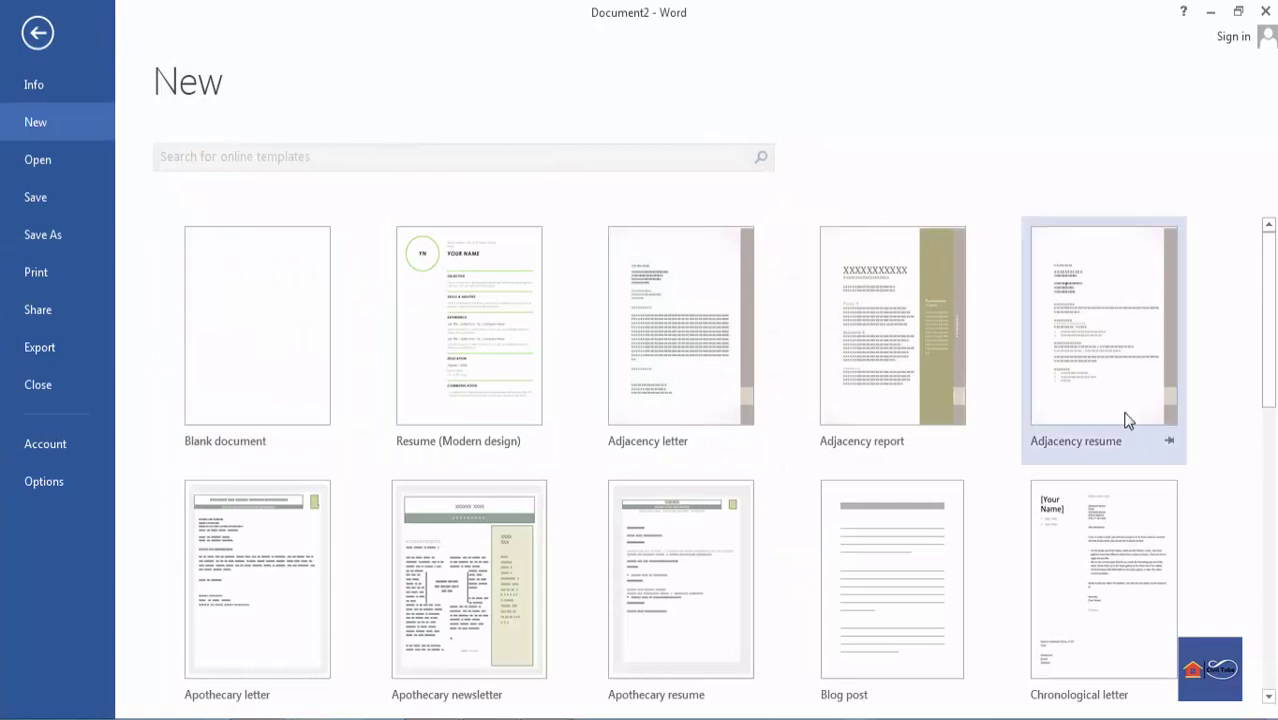
scroll(967, 444, "down", 2)
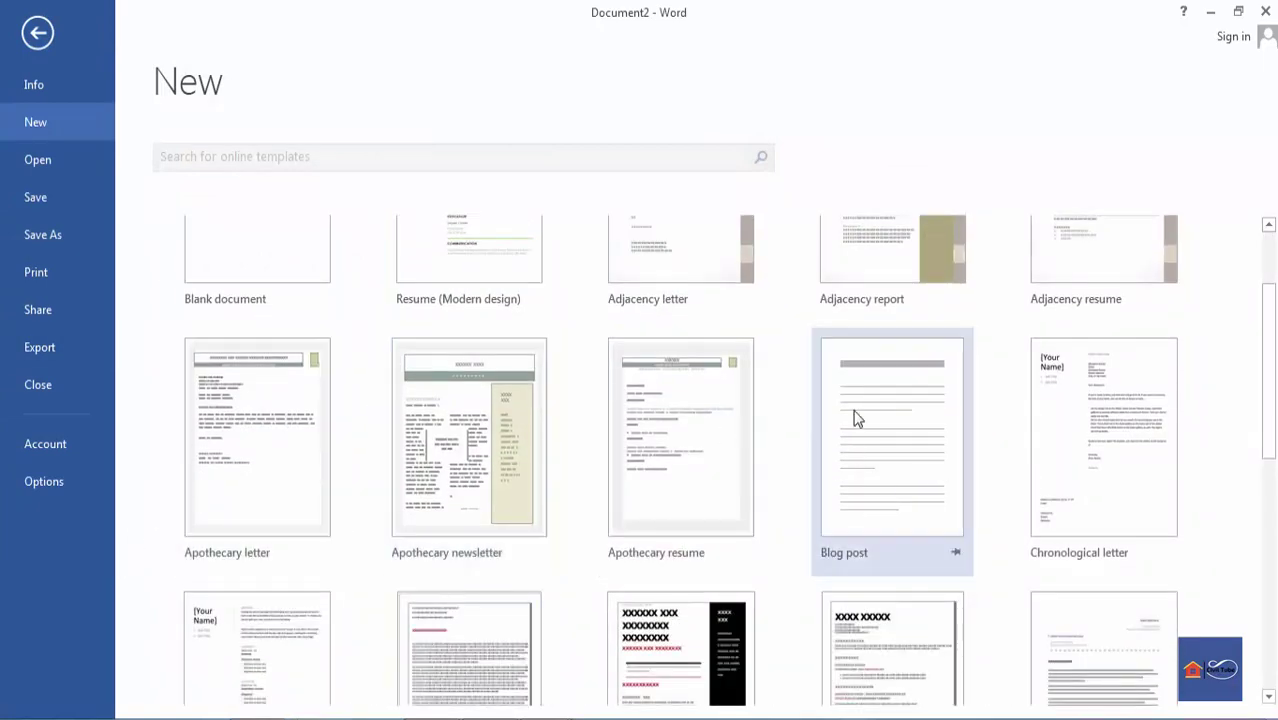
scroll(707, 423, "down", 2)
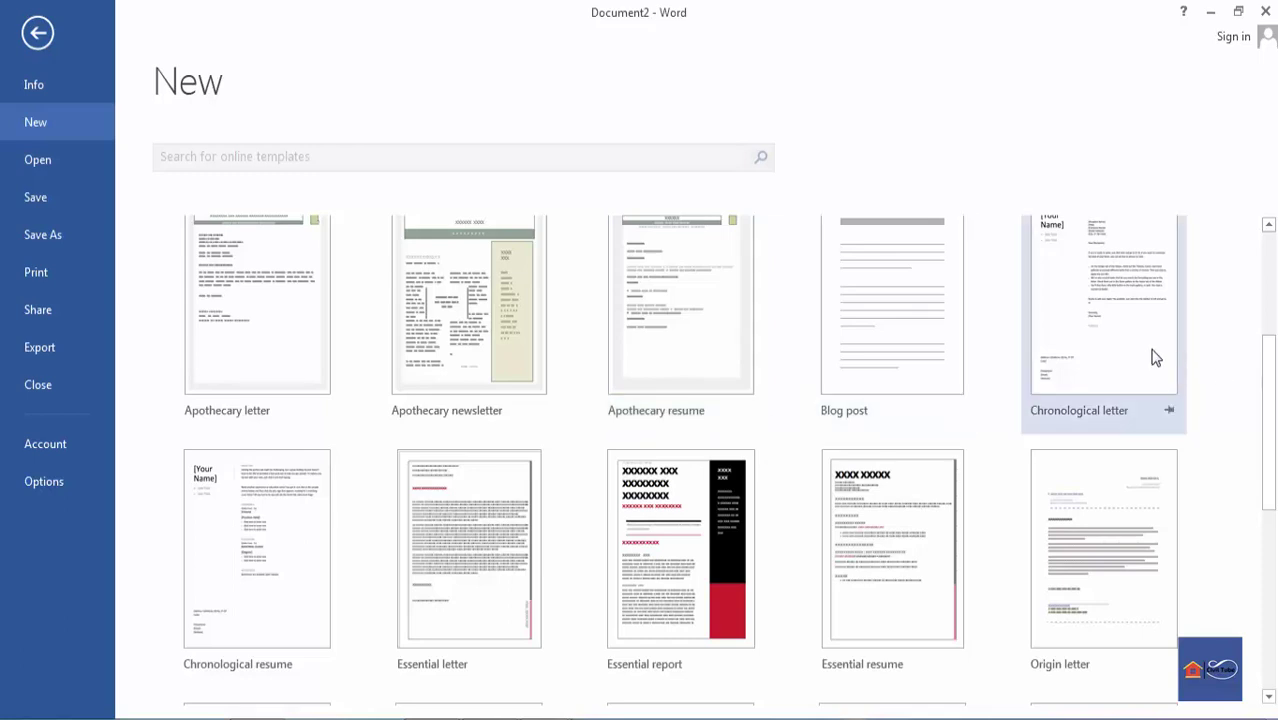
scroll(1146, 356, "down", 1)
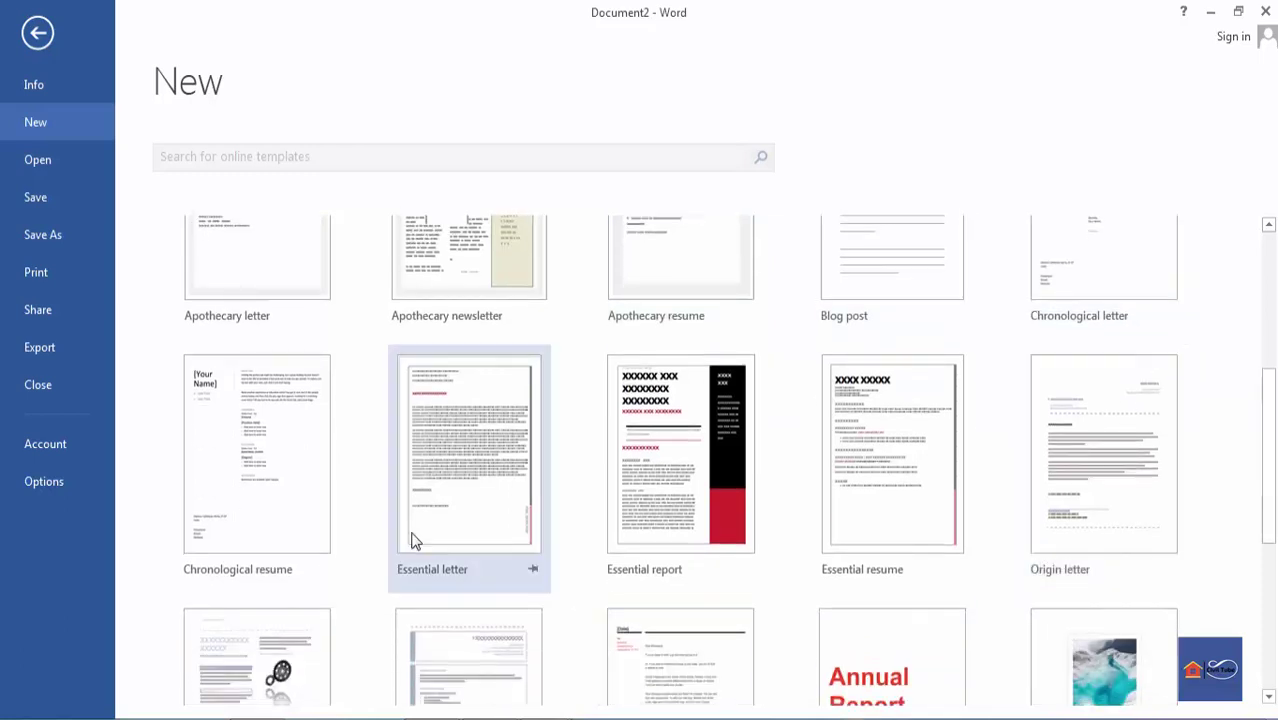
scroll(453, 486, "down", 1)
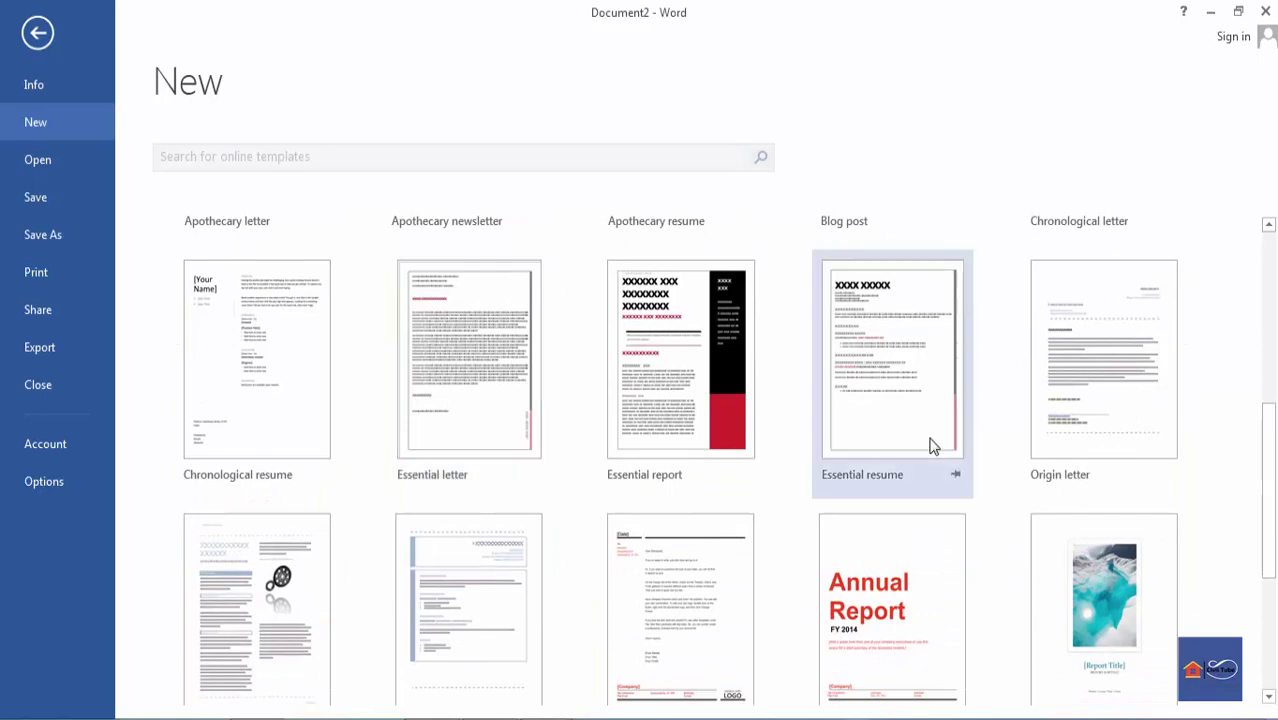
scroll(938, 445, "down", 1)
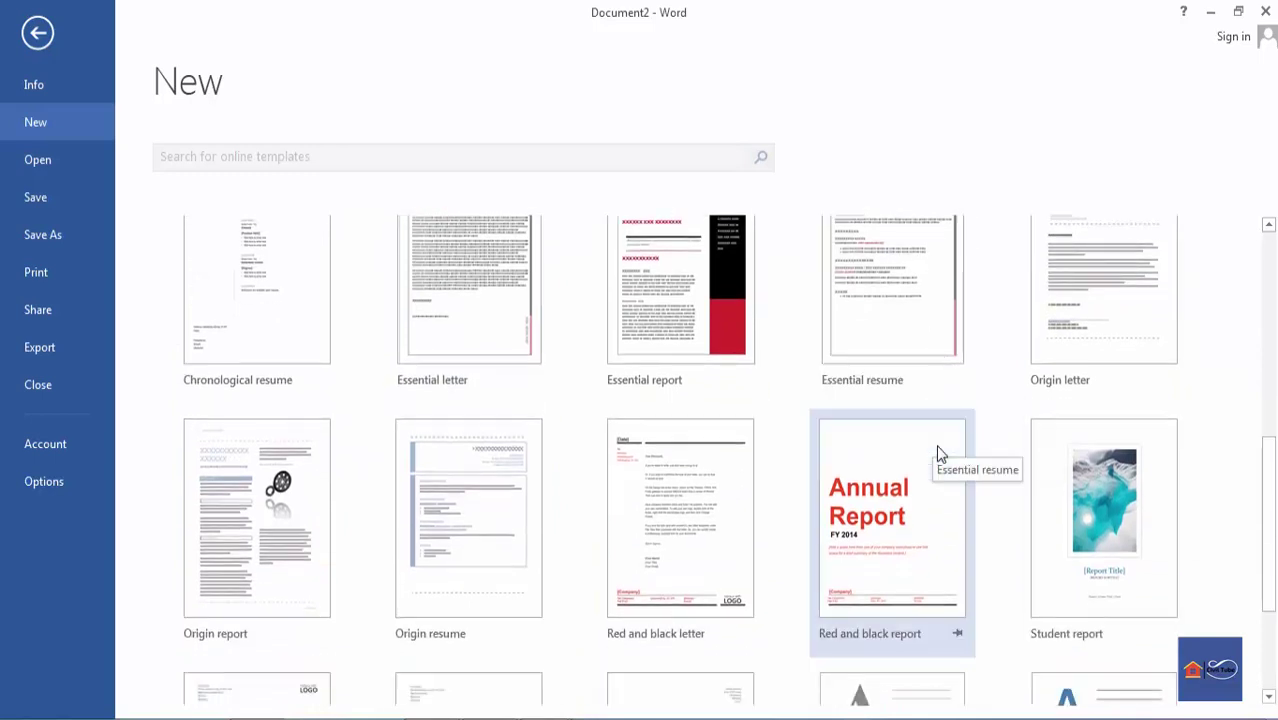
scroll(938, 455, "down", 1)
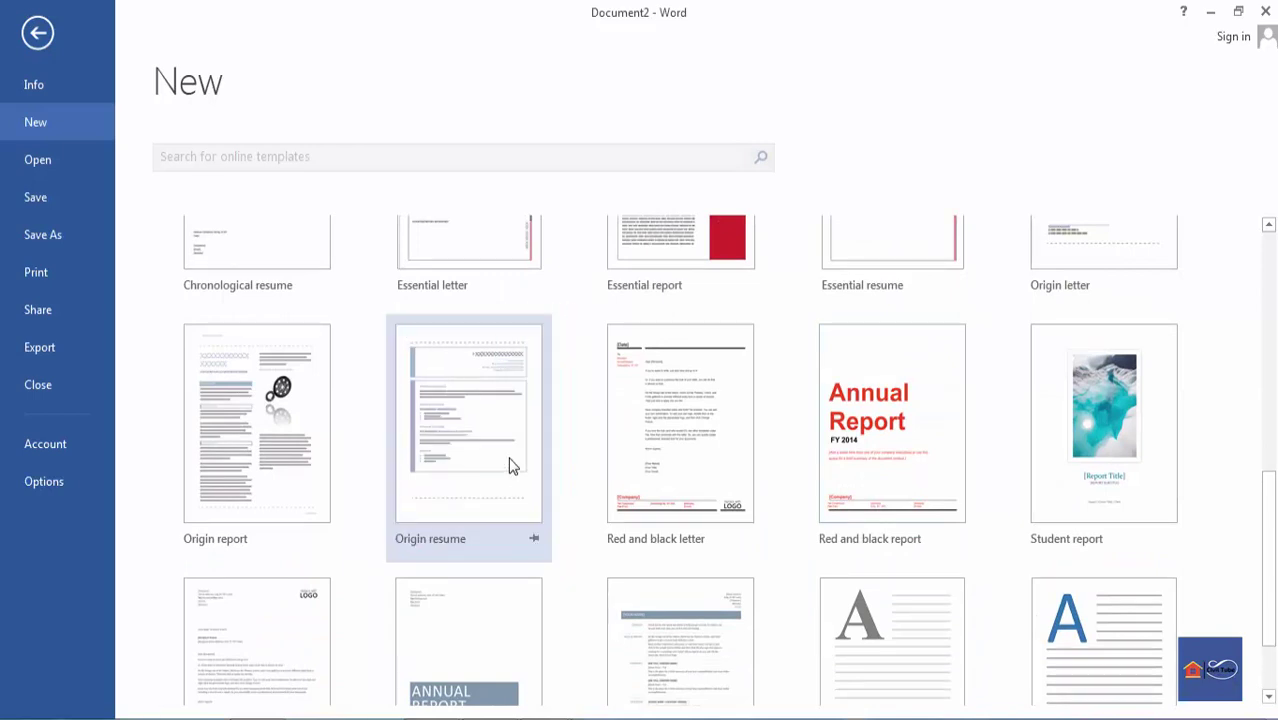
left_click(483, 405)
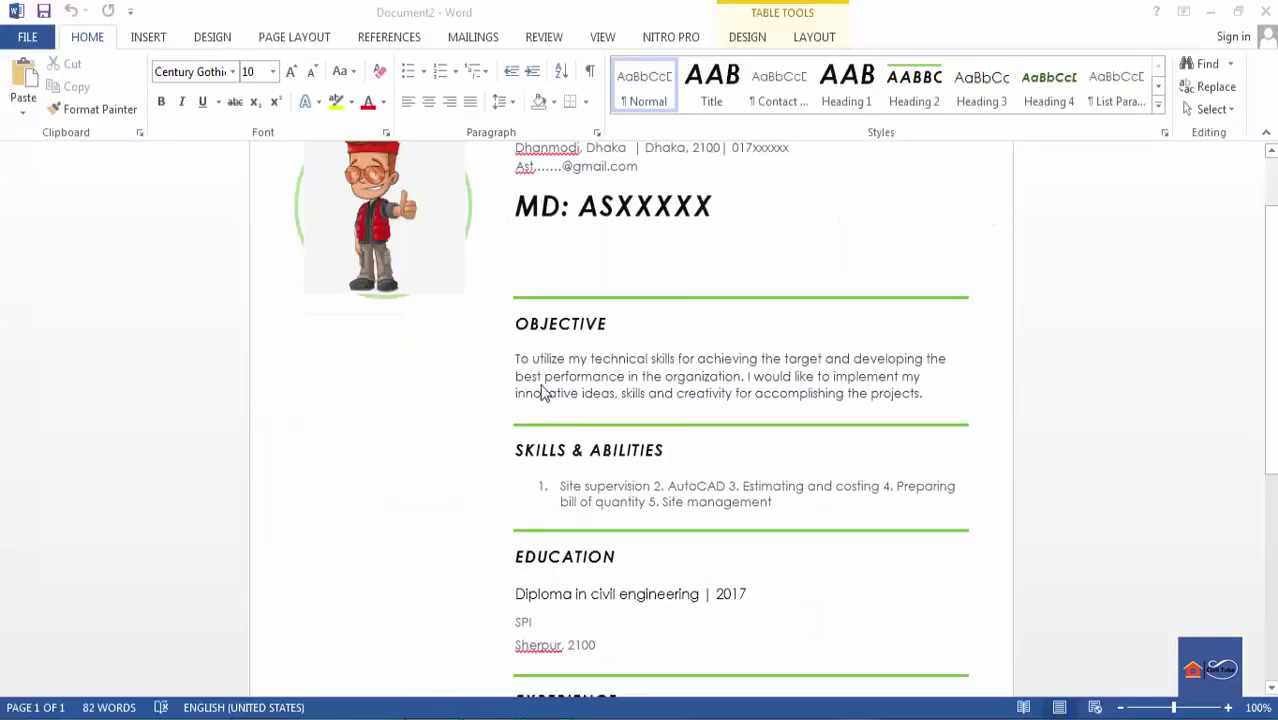
scroll(669, 408, "down", 3)
scroll(669, 405, "up", 3)
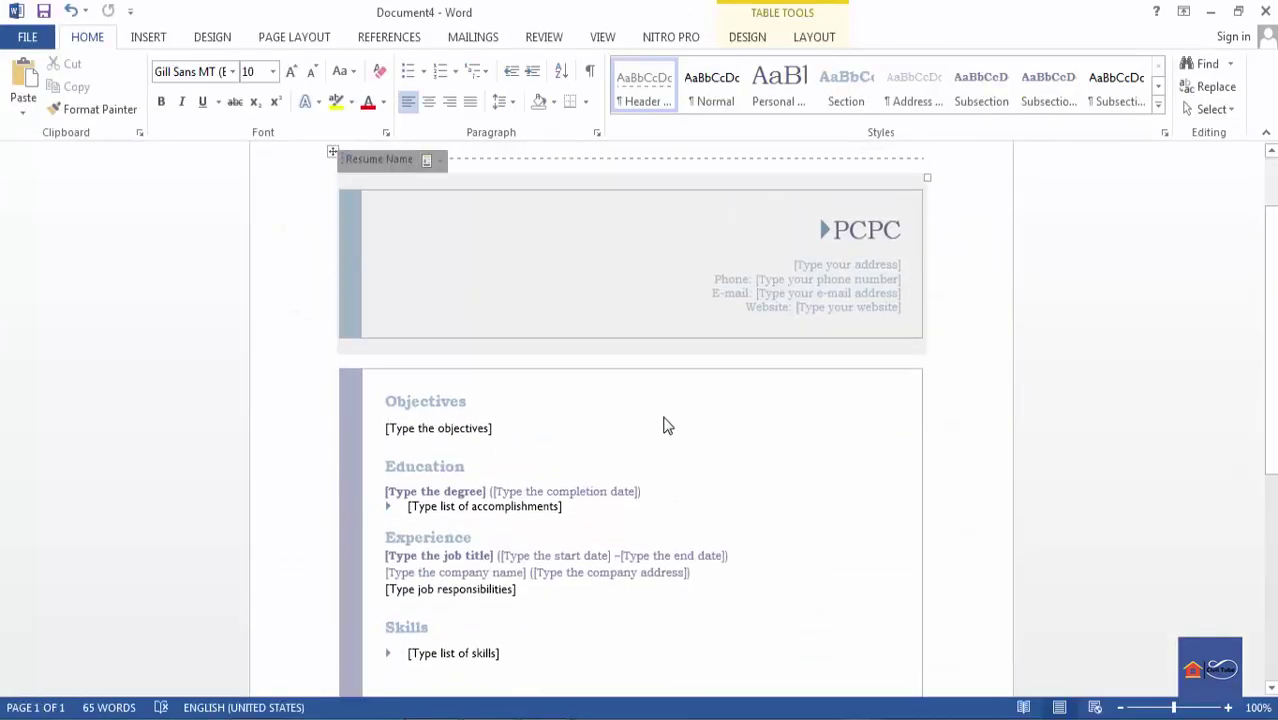
left_click(852, 258)
left_click(852, 258)
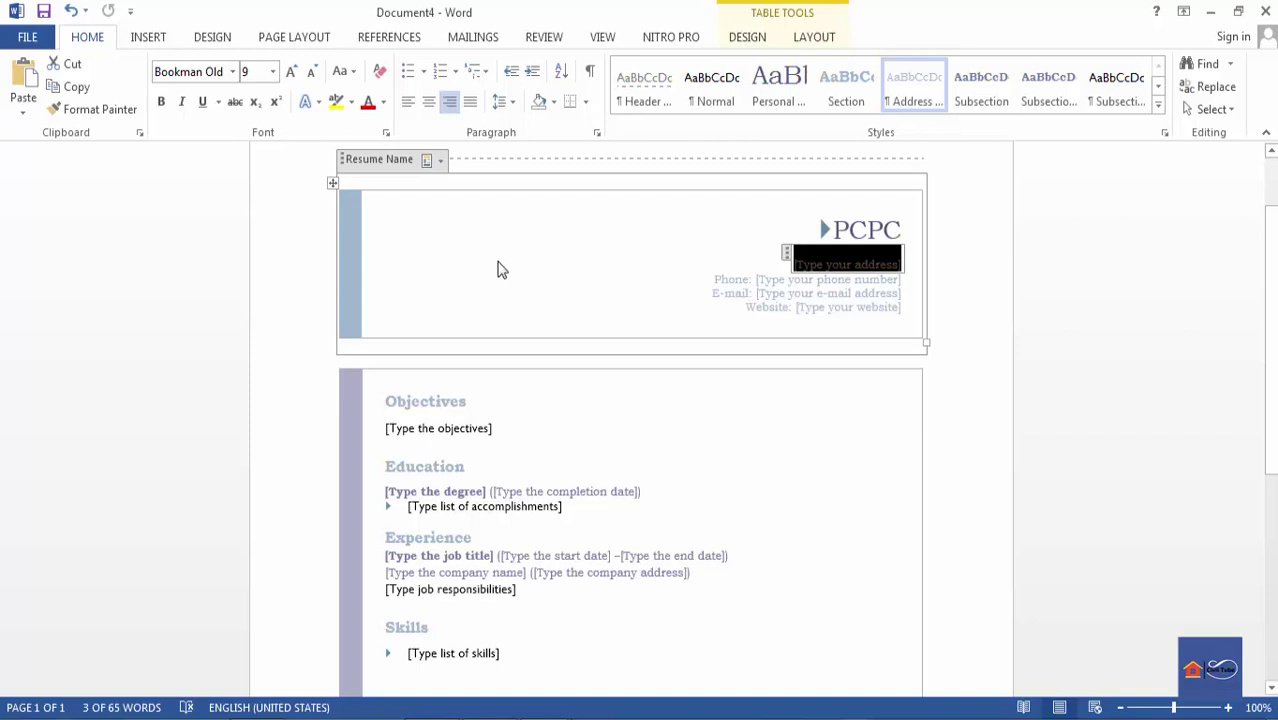
left_click(440, 162)
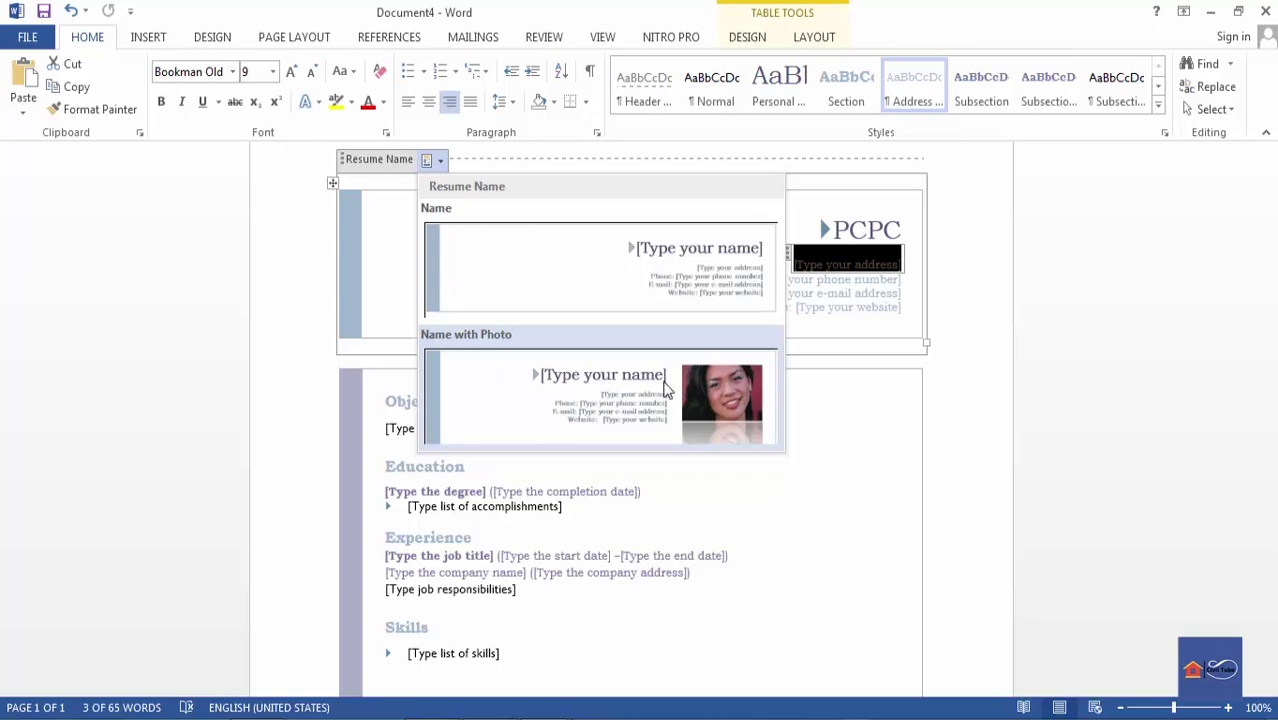
key("Escape")
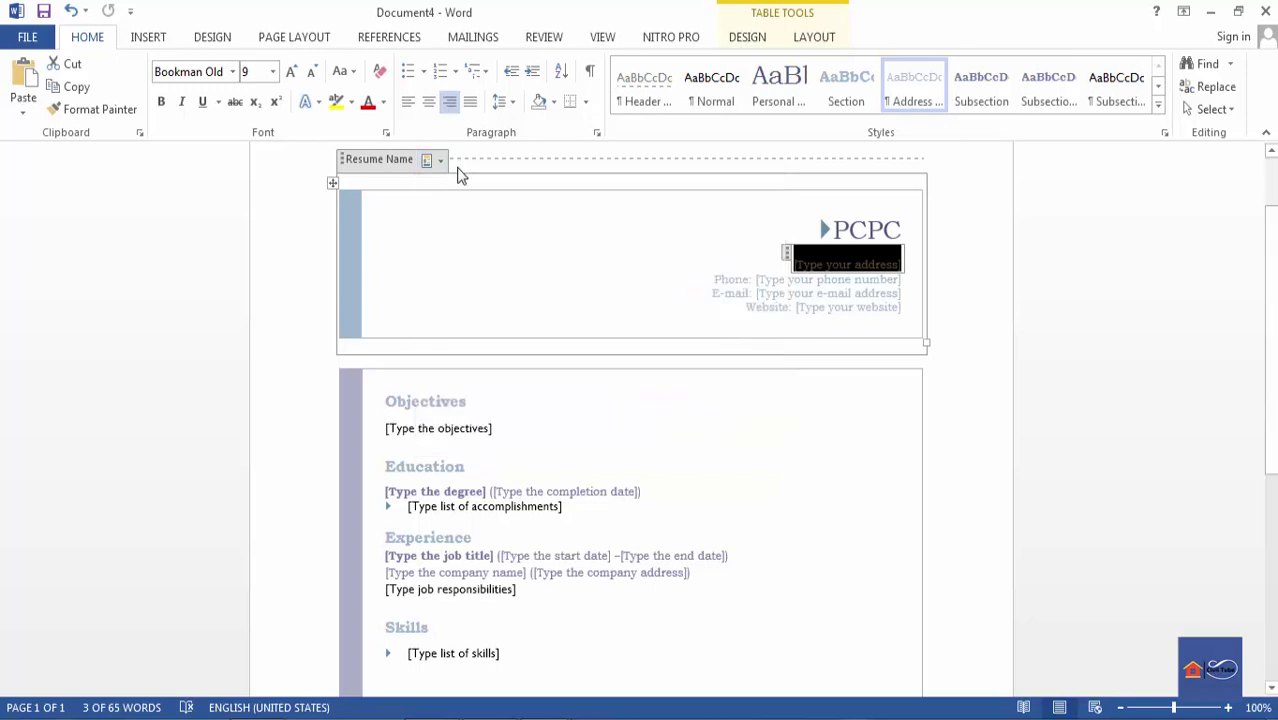
left_click_drag(325, 151, 461, 182)
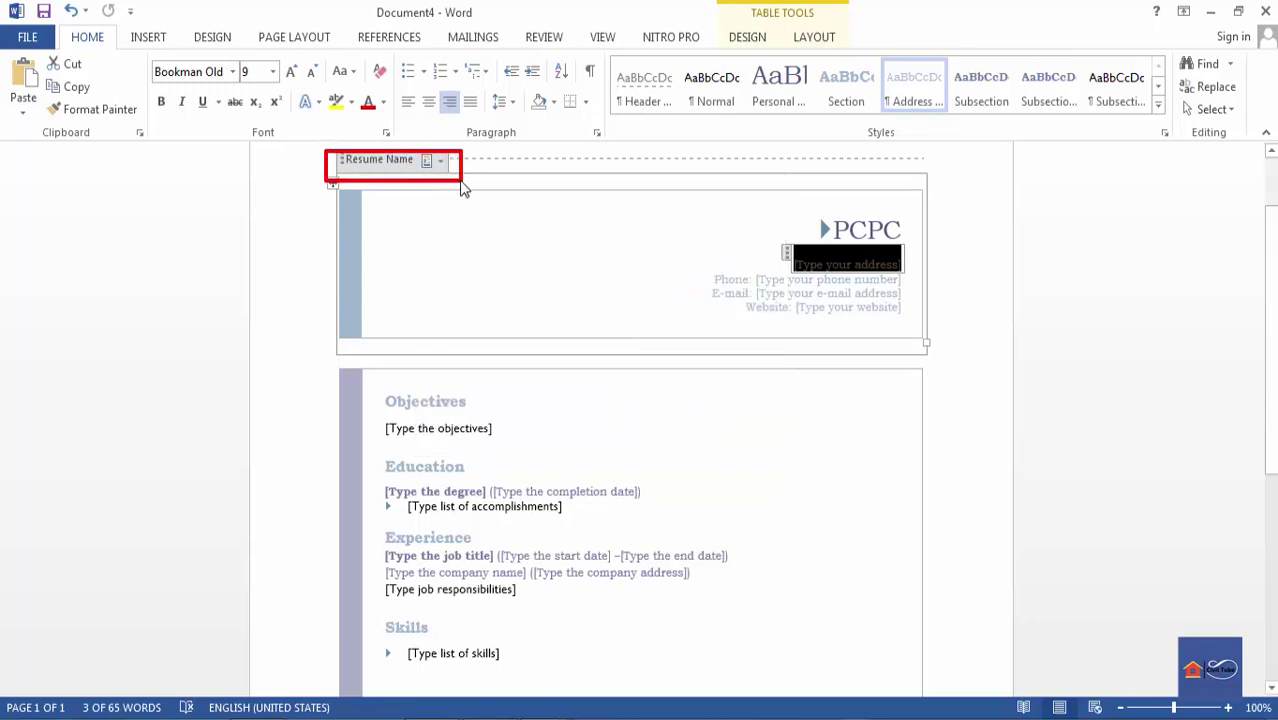
left_click(440, 161)
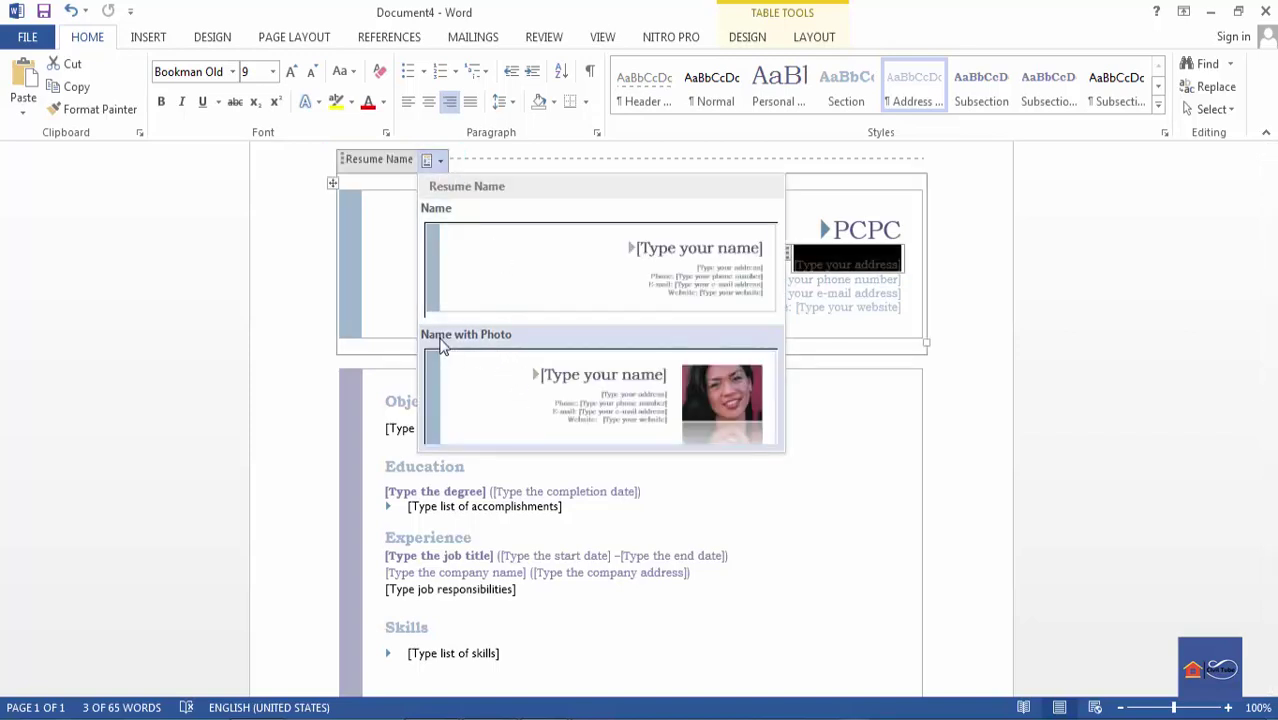
left_click_drag(425, 333, 765, 451)
key("Escape")
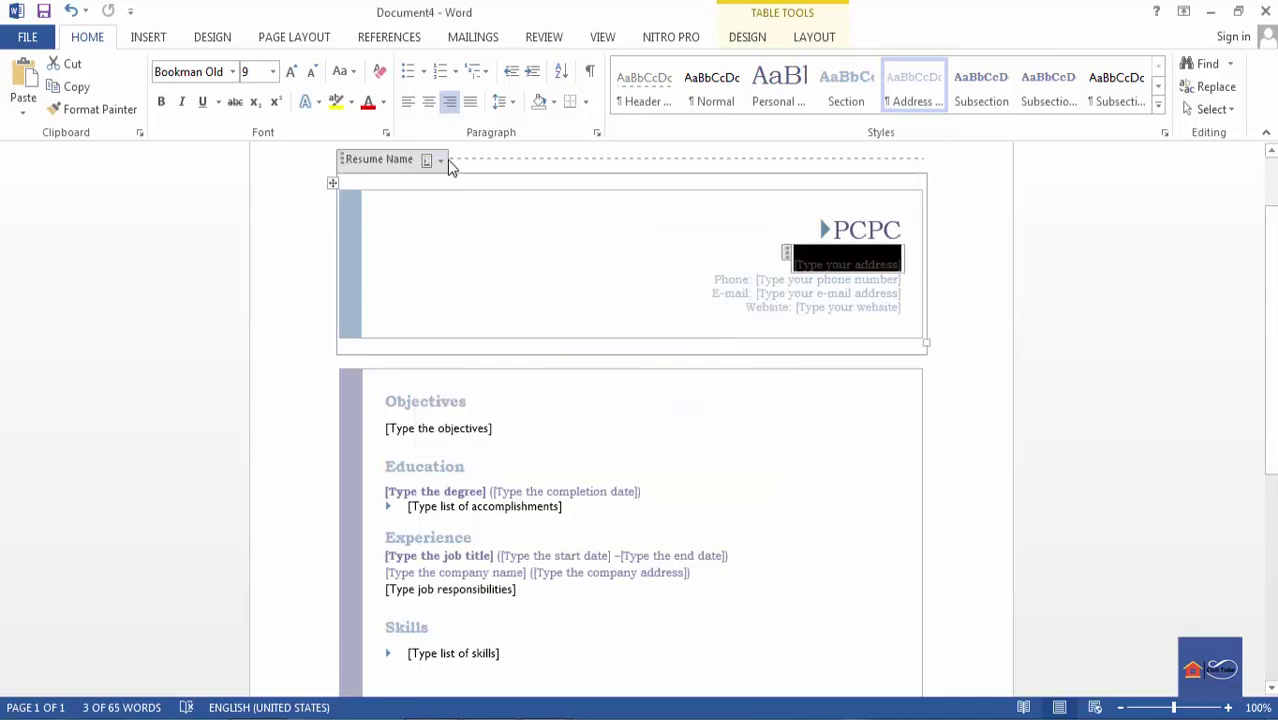
left_click(440, 161)
- Apply the Name with Photo header and check its photo, name, address, phone, e-mail and website placeholders
left_click(519, 385)
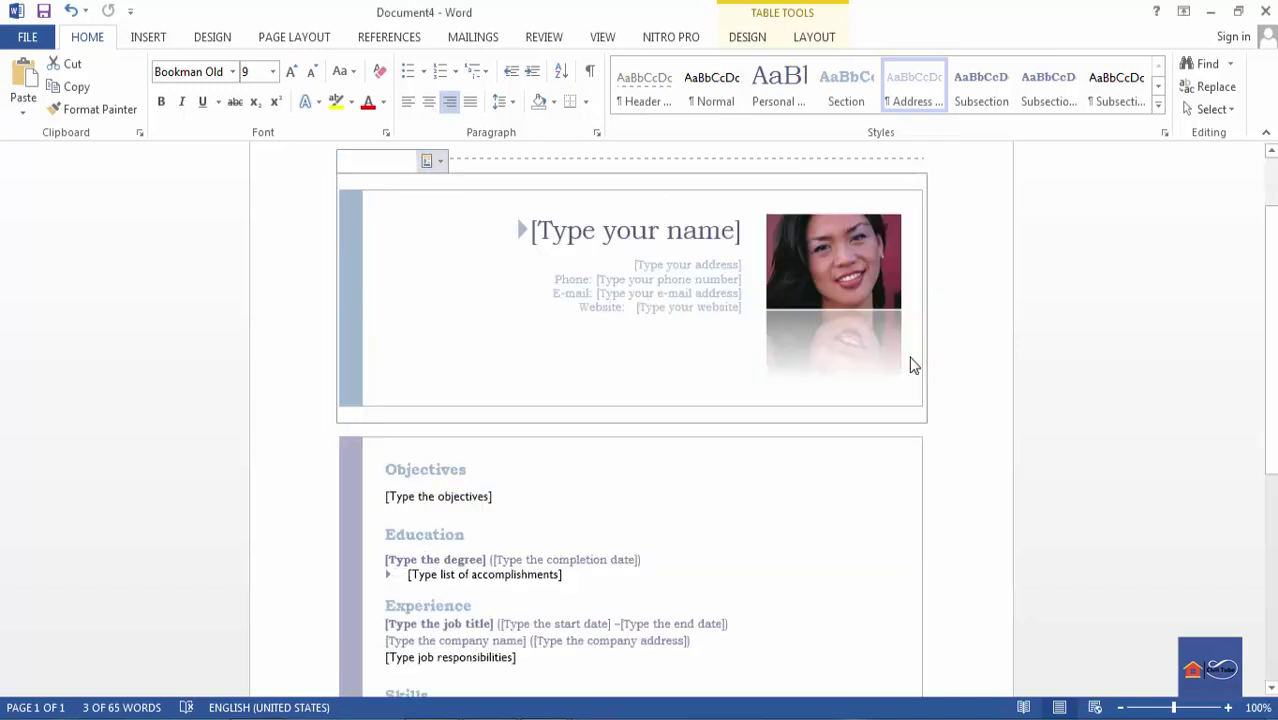
left_click(838, 283)
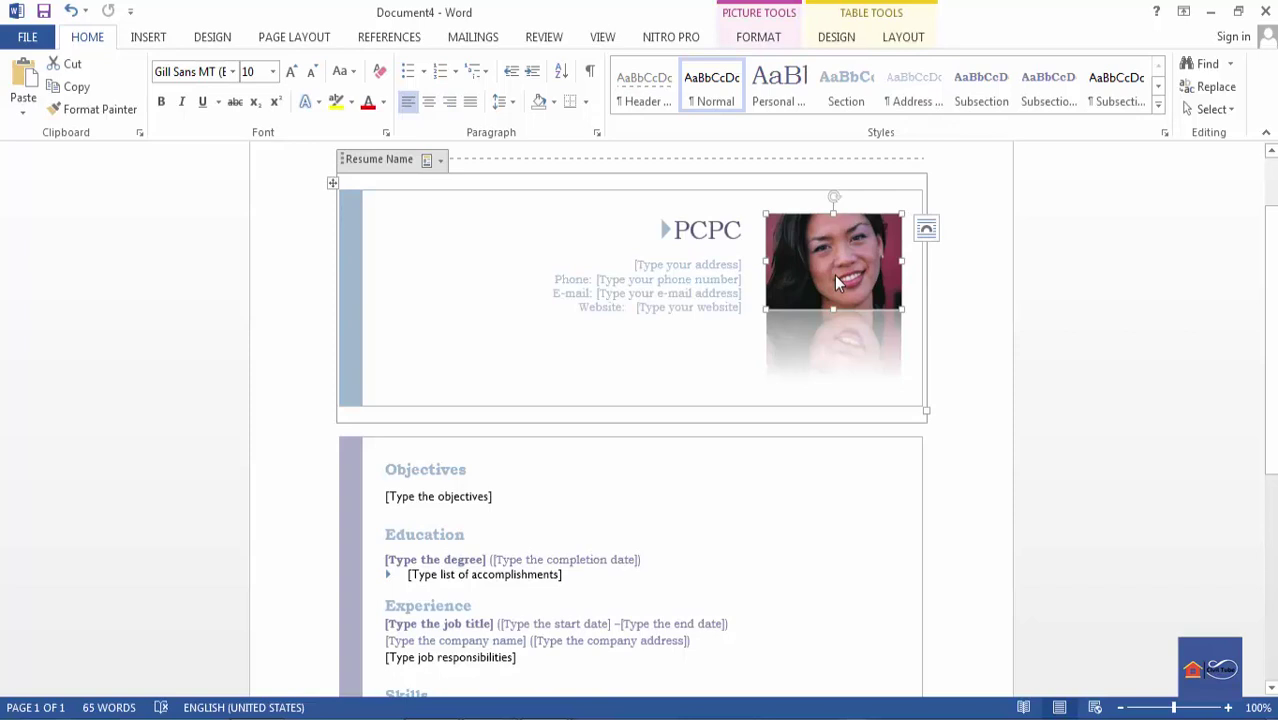
left_click(687, 232)
left_click(691, 267)
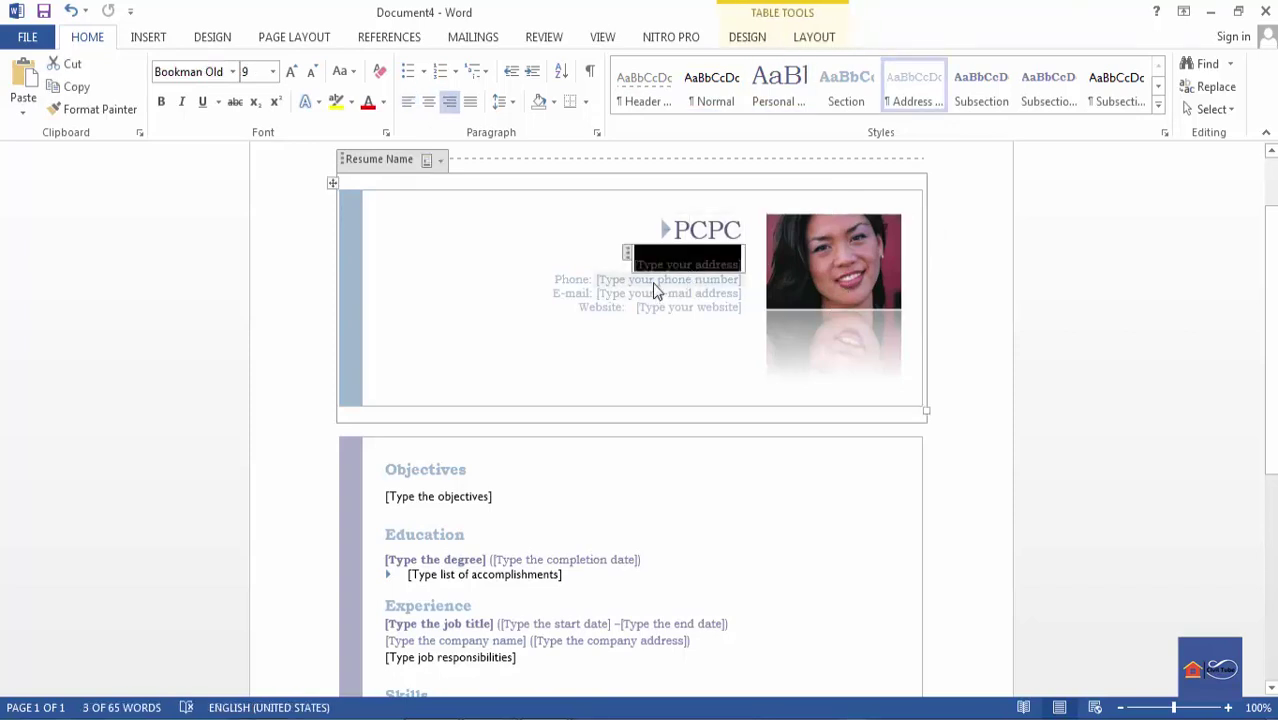
left_click(656, 281)
left_click(668, 294)
left_click(678, 310)
scroll(699, 394, "down", 5)
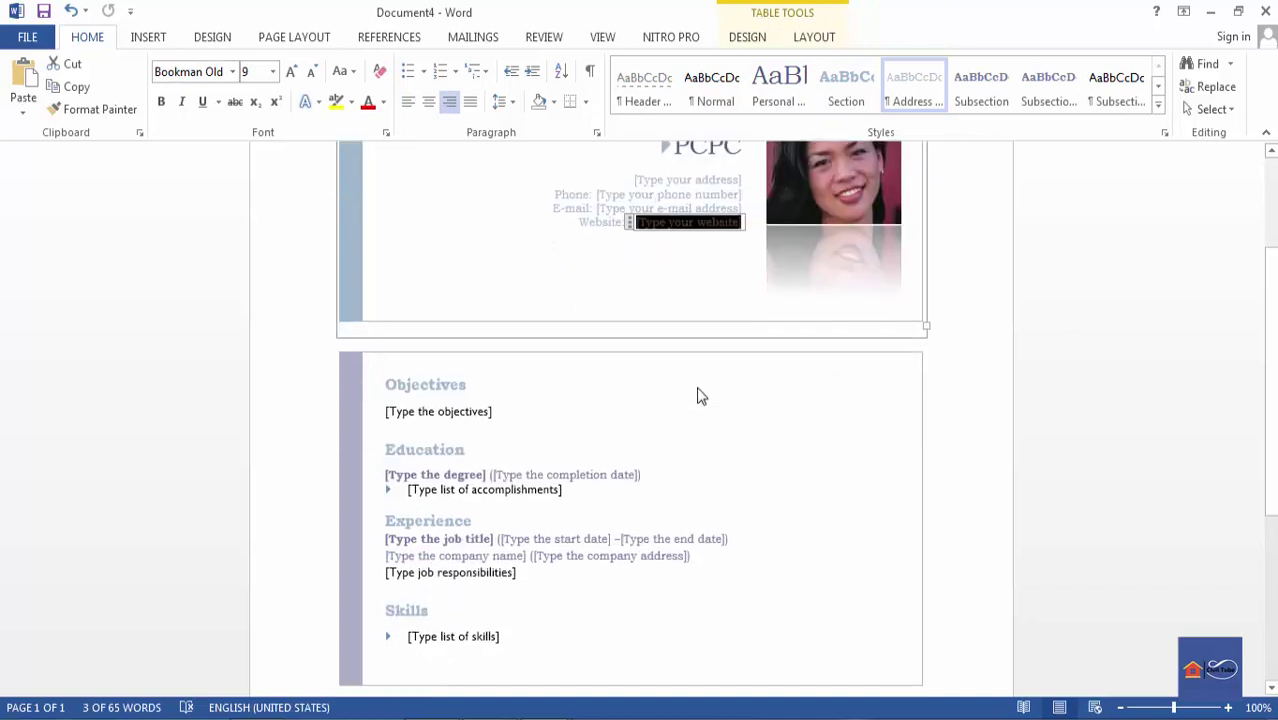
- Make the sections table slightly taller, undoing the oversized stretch onto a second page
left_click(1084, 368)
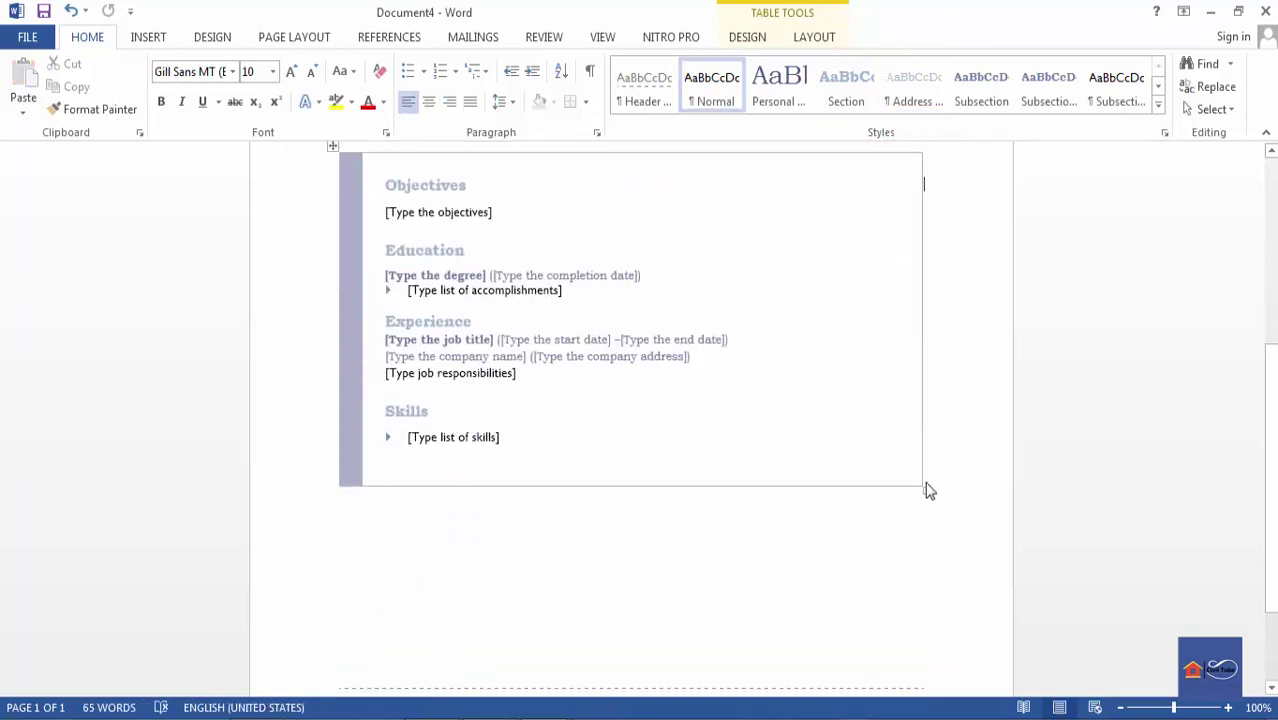
left_click_drag(924, 488, 930, 509)
left_click_drag(931, 598, 925, 705)
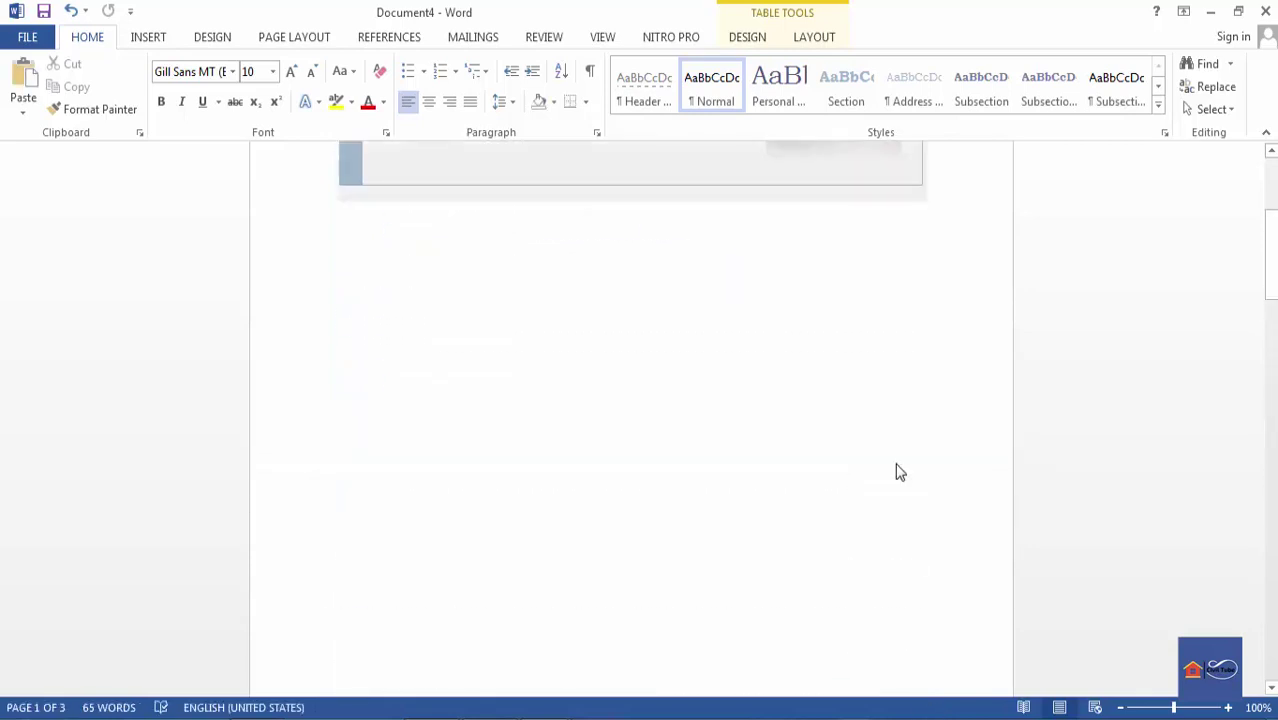
key("ctrl+z")
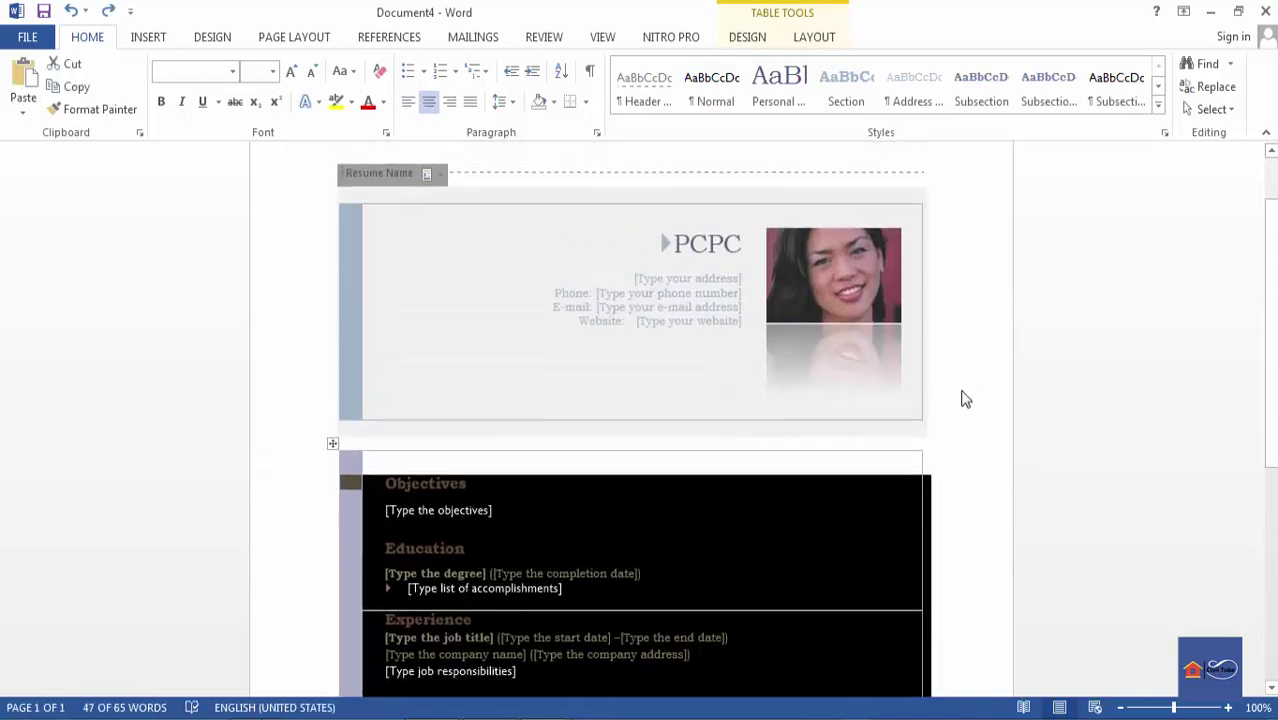
key("ctrl+z")
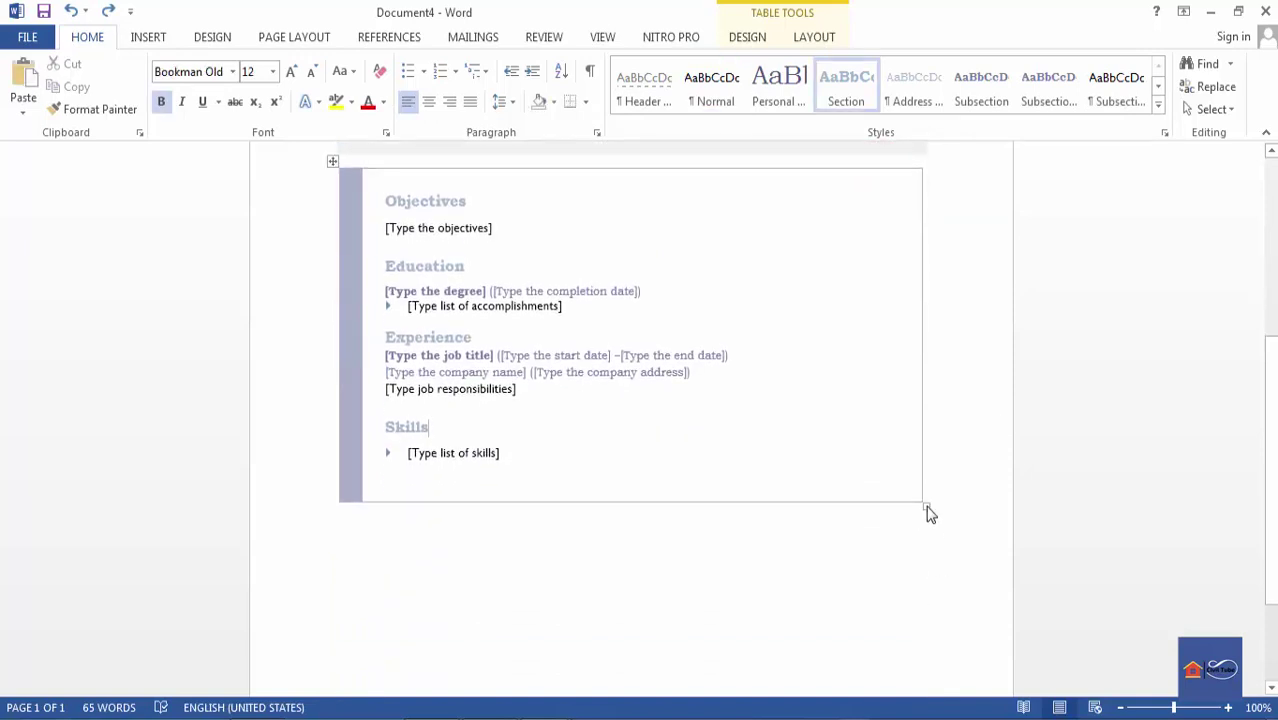
left_click_drag(927, 512, 930, 656)
scroll(770, 533, "up", 3)
scroll(768, 528, "up", 3)
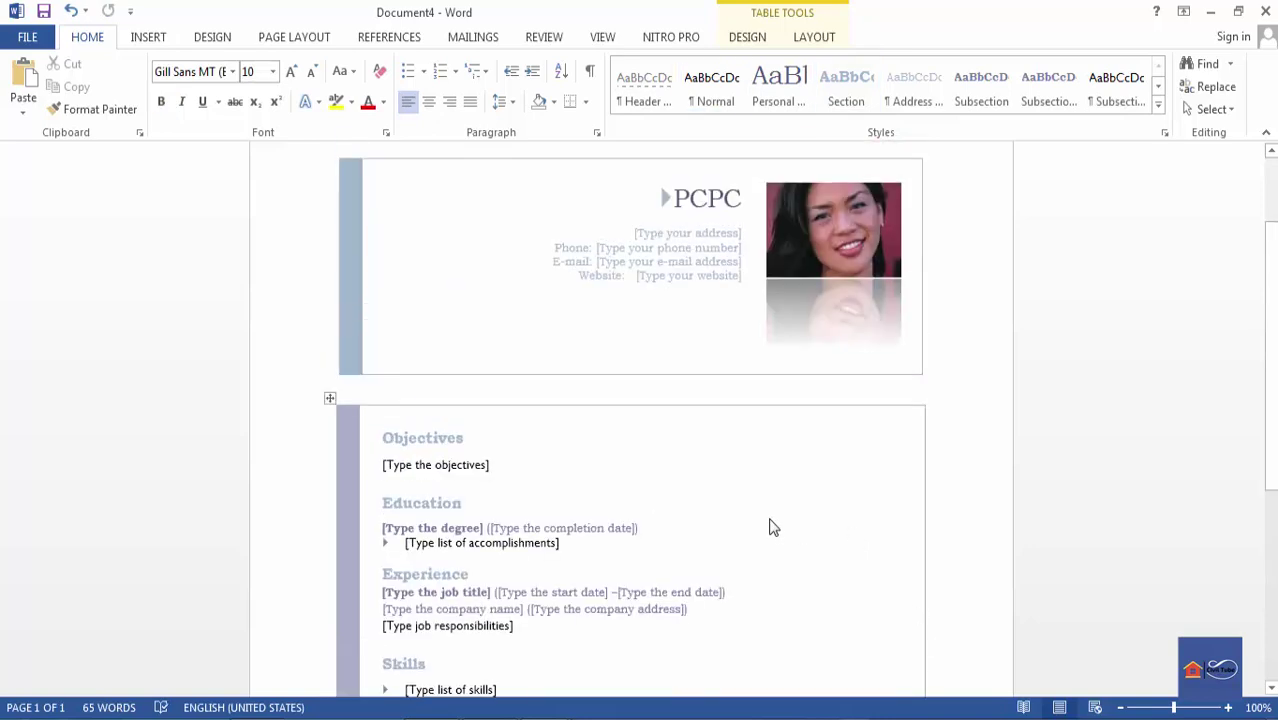
scroll(776, 525, "down", 9)
scroll(774, 533, "up", 5)
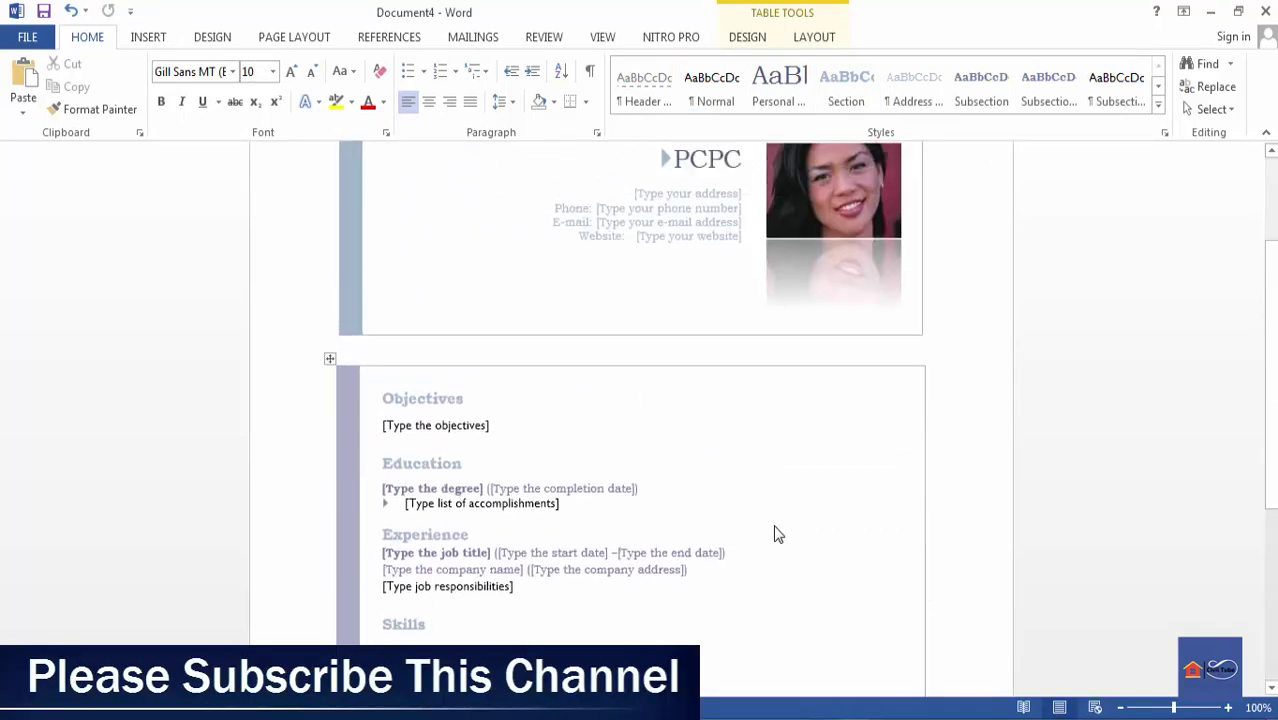
scroll(1000, 428, "down", 3)
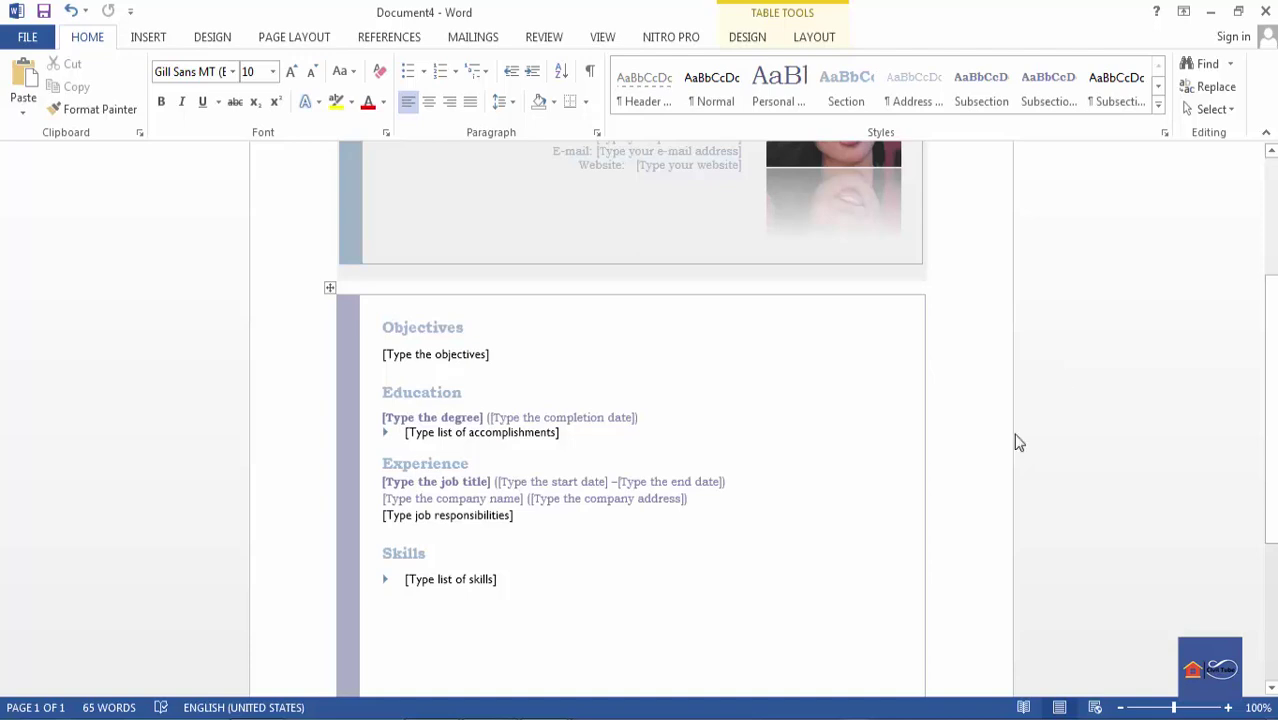
scroll(866, 566, "up", 2)
scroll(866, 566, "up", 1)
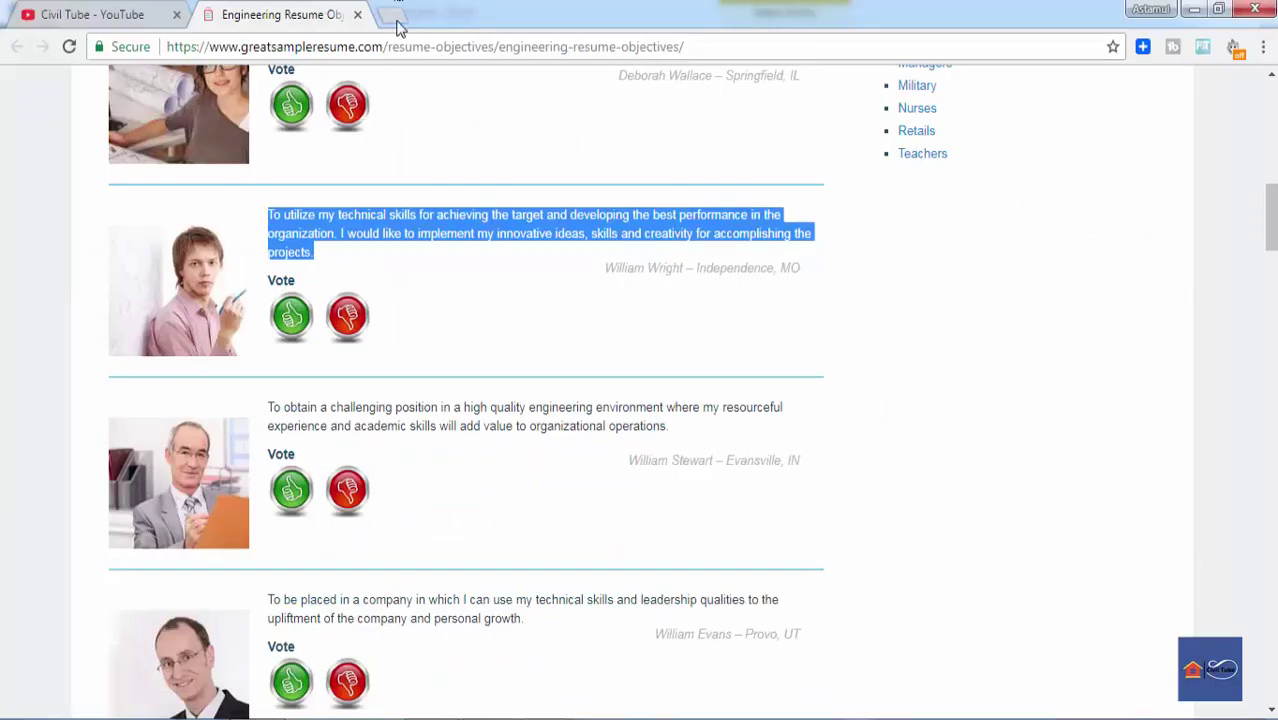
- Scroll through the sample engineering resume objectives in Chrome
scroll(422, 310, "down", 10)
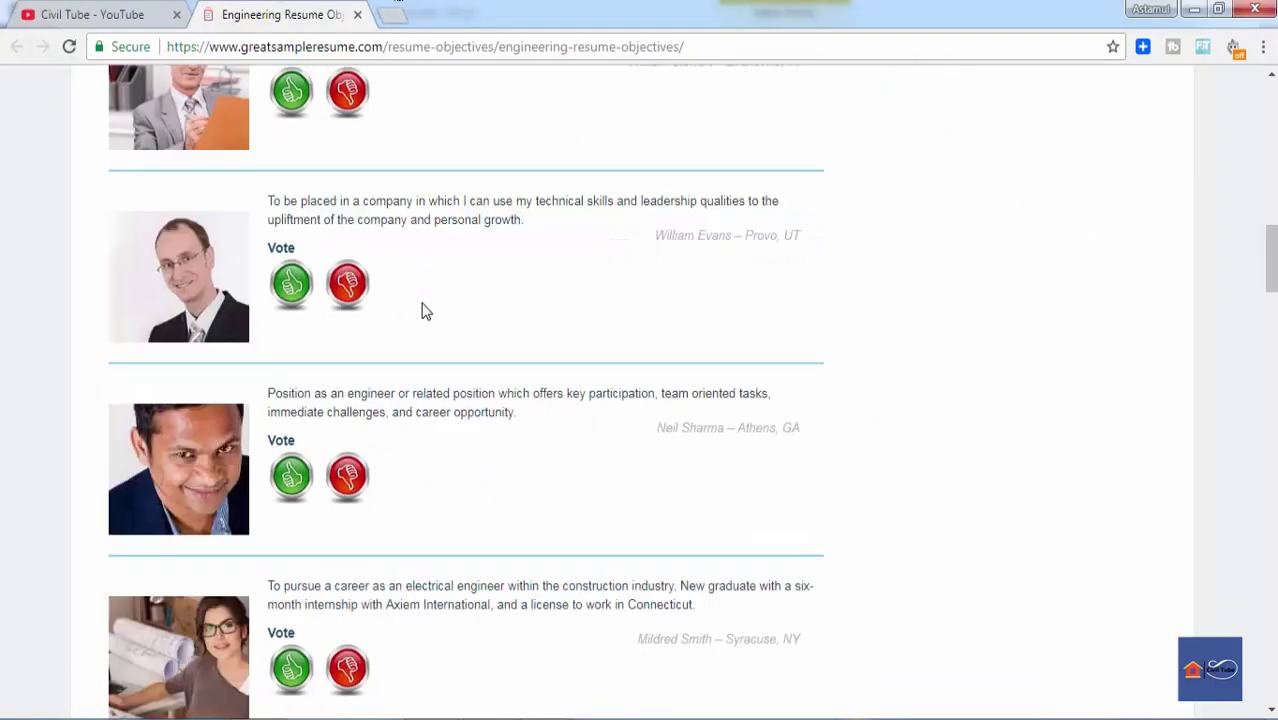
scroll(422, 313, "down", 20)
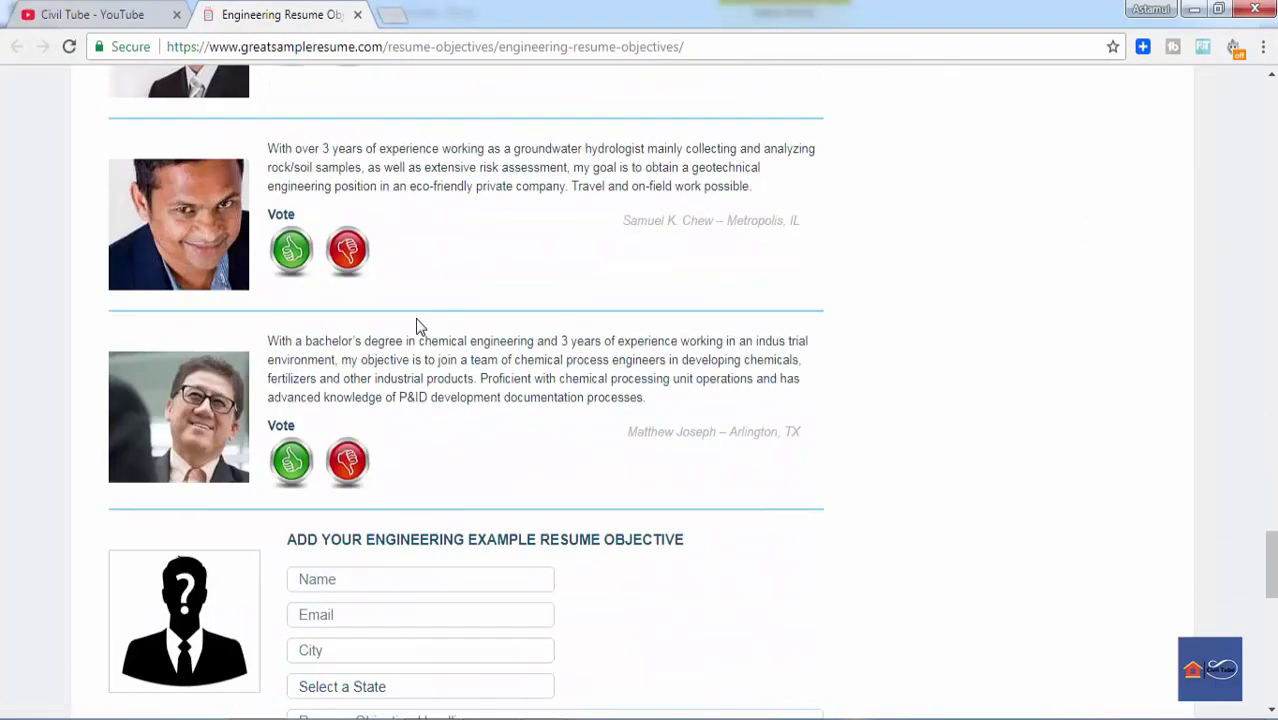
scroll(418, 329, "up", 15)
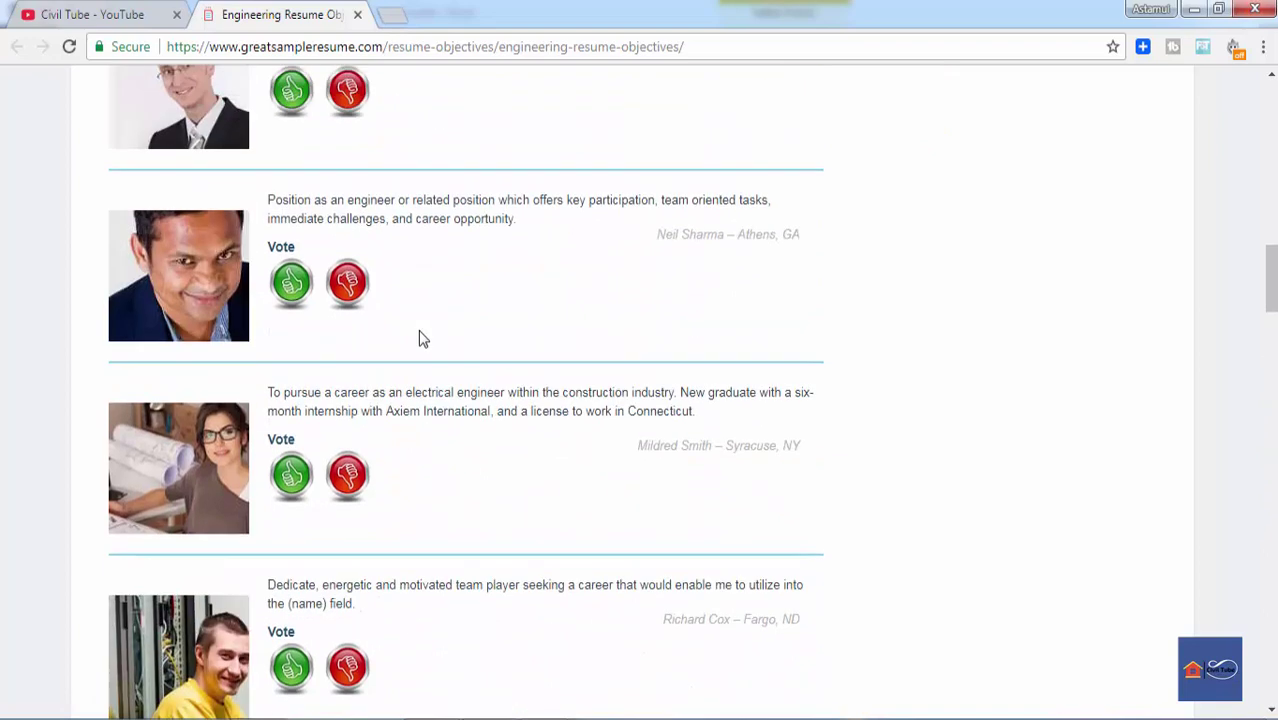